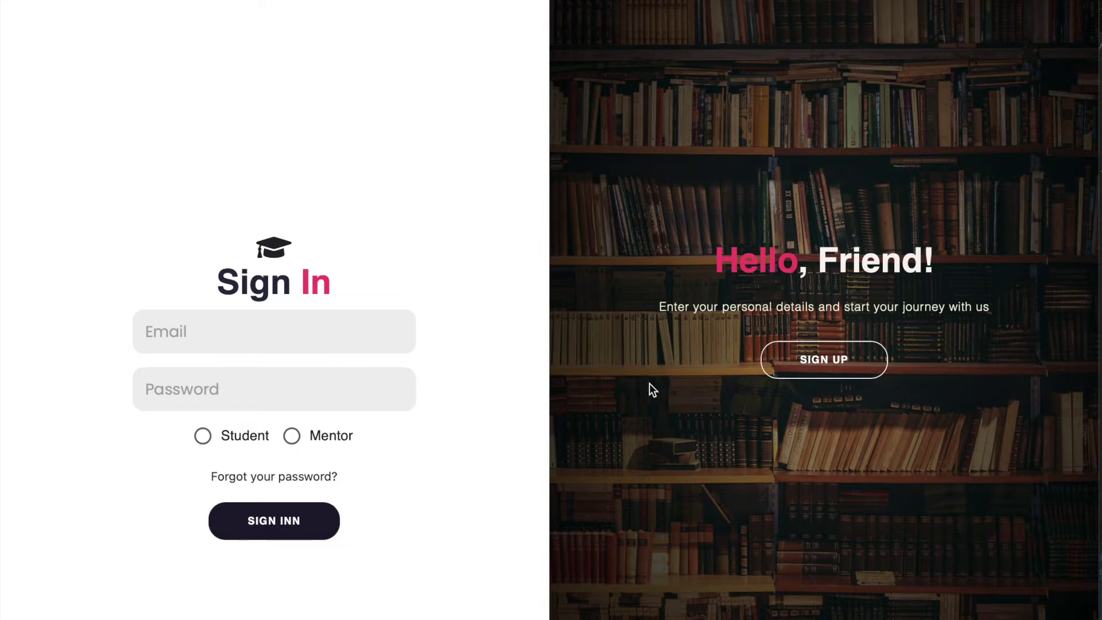
- Highlight the Hello, Friend! greeting and switch to the Sign Up form
drag(716, 254, 954, 247)
click(967, 246)
drag(654, 309, 1002, 308)
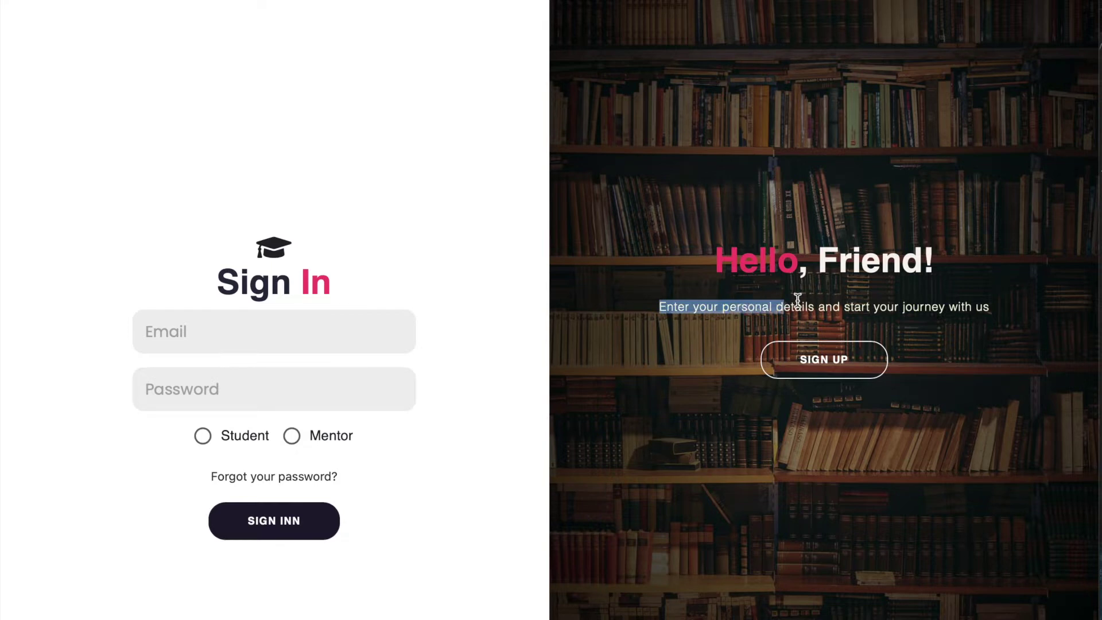
click(1004, 306)
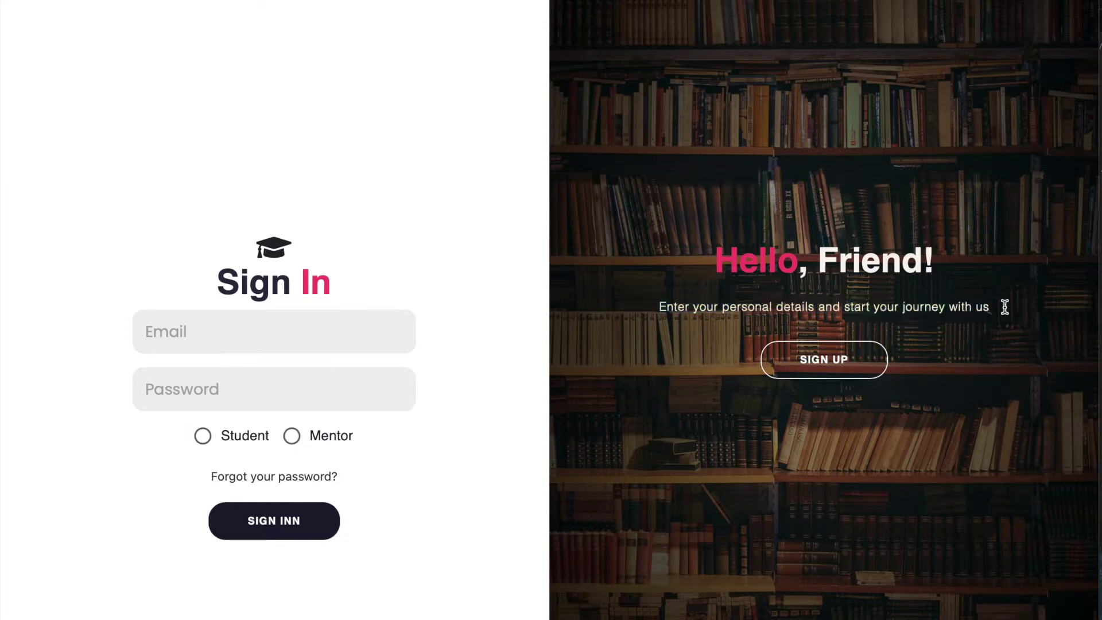
click(832, 356)
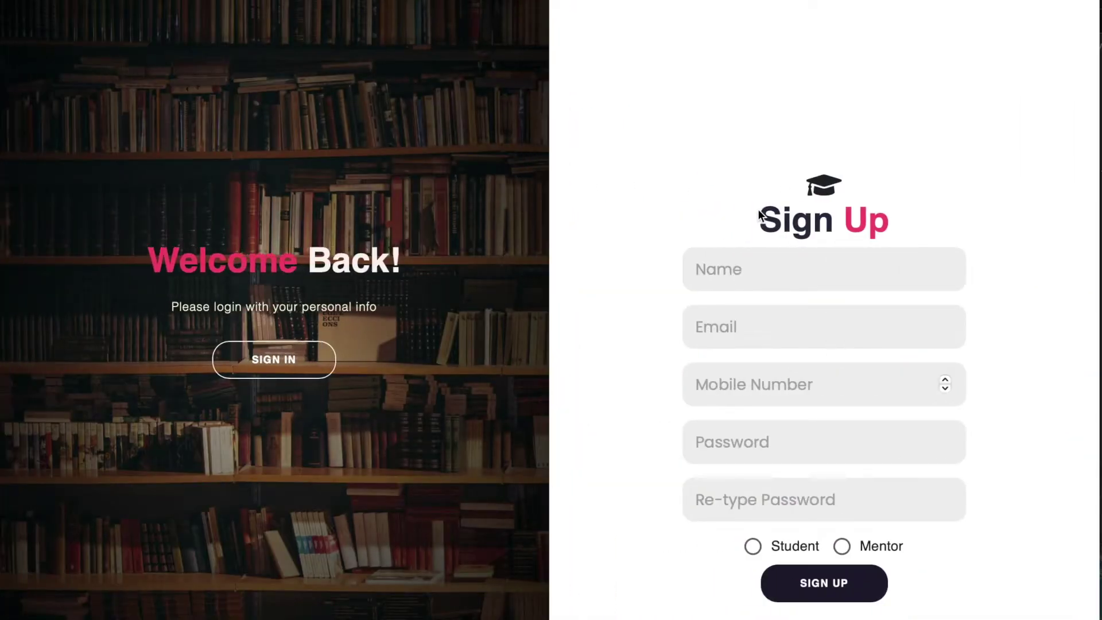
drag(758, 216, 885, 215)
- Step through the Name, Email, Mobile and Password fields, then choose Mentor instead of Student
click(896, 222)
click(801, 266)
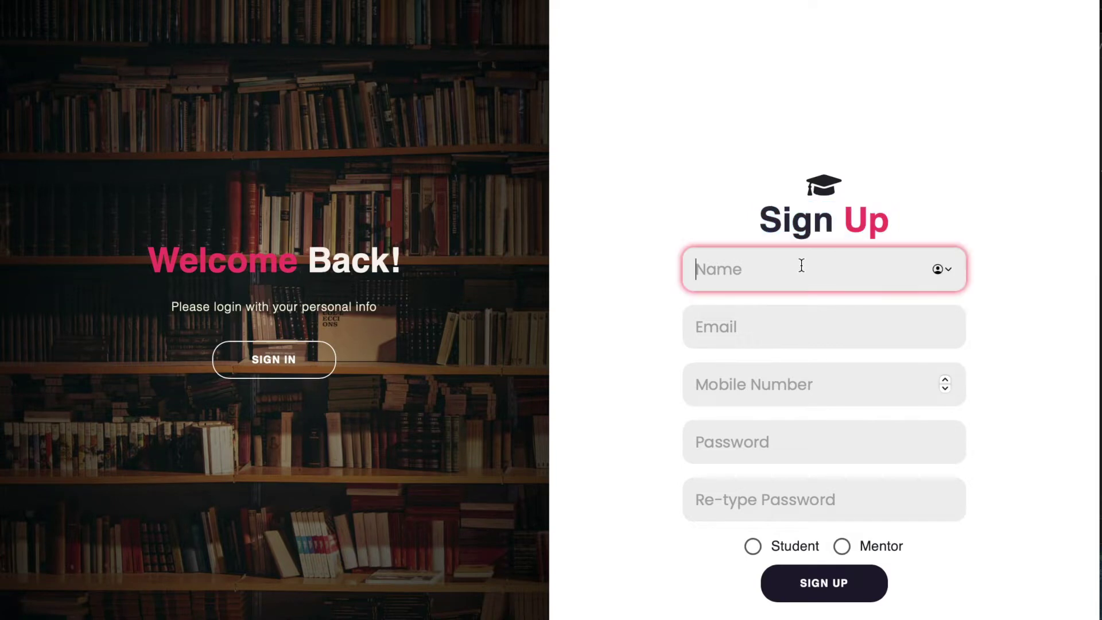
click(784, 327)
click(781, 401)
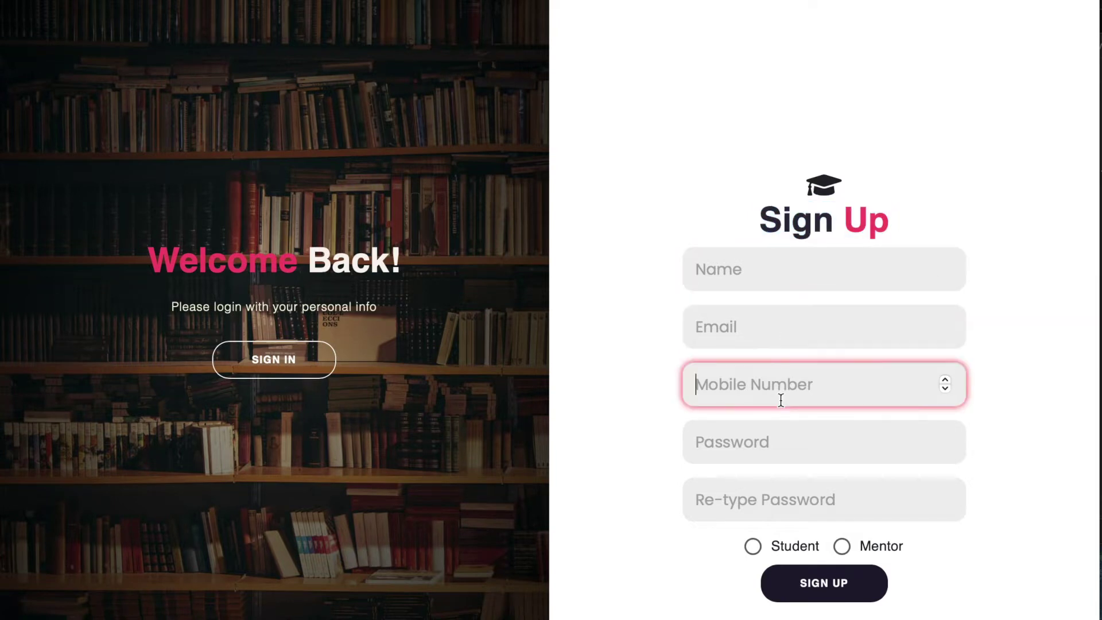
click(776, 433)
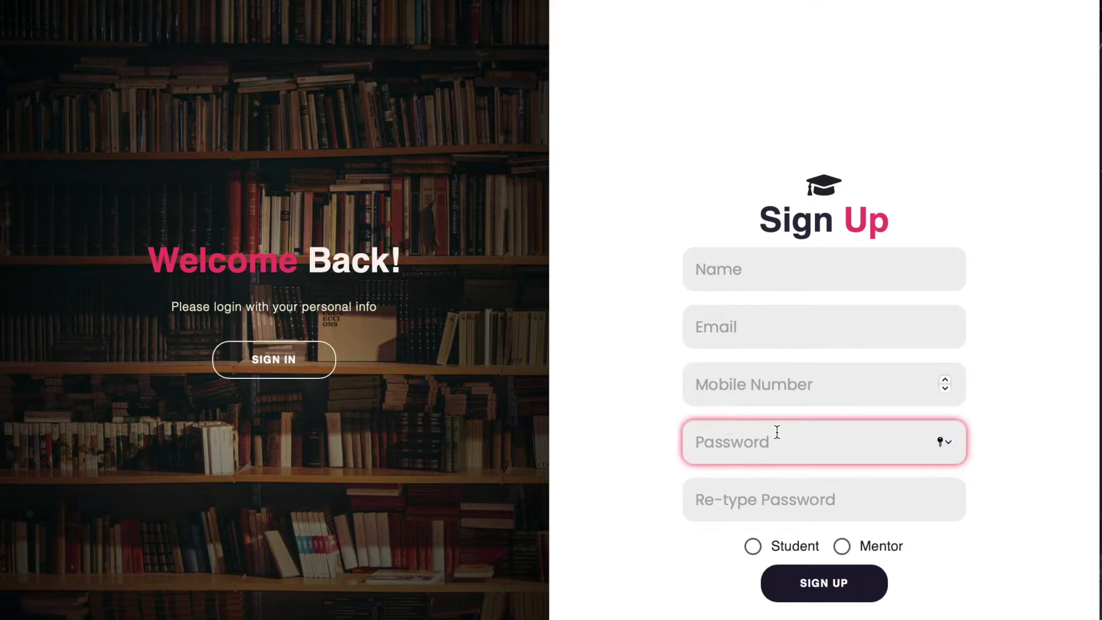
click(771, 495)
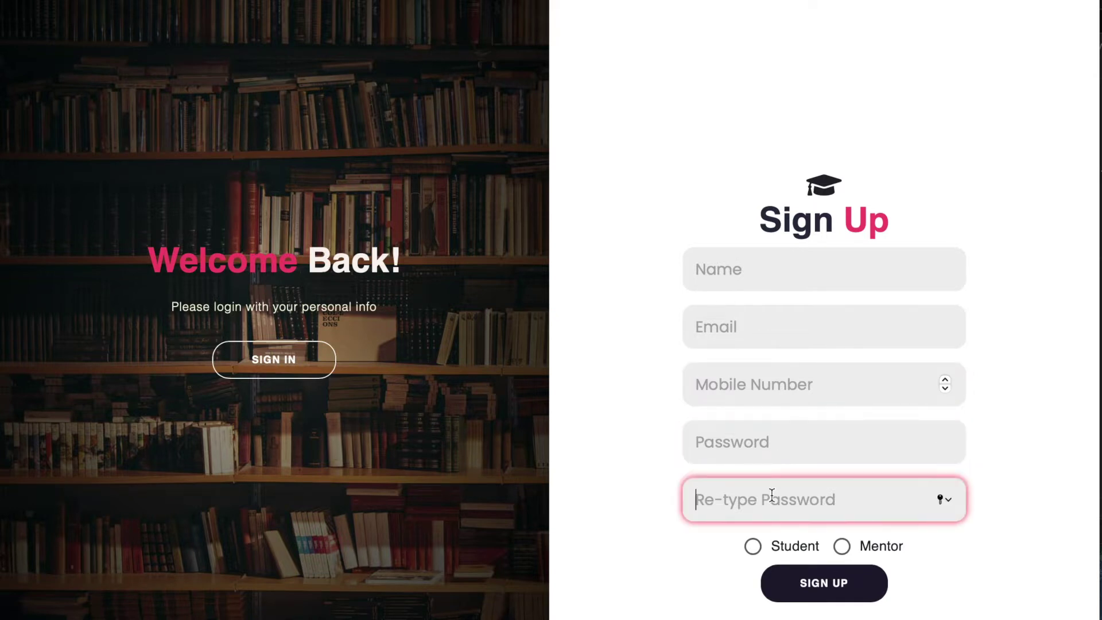
click(753, 546)
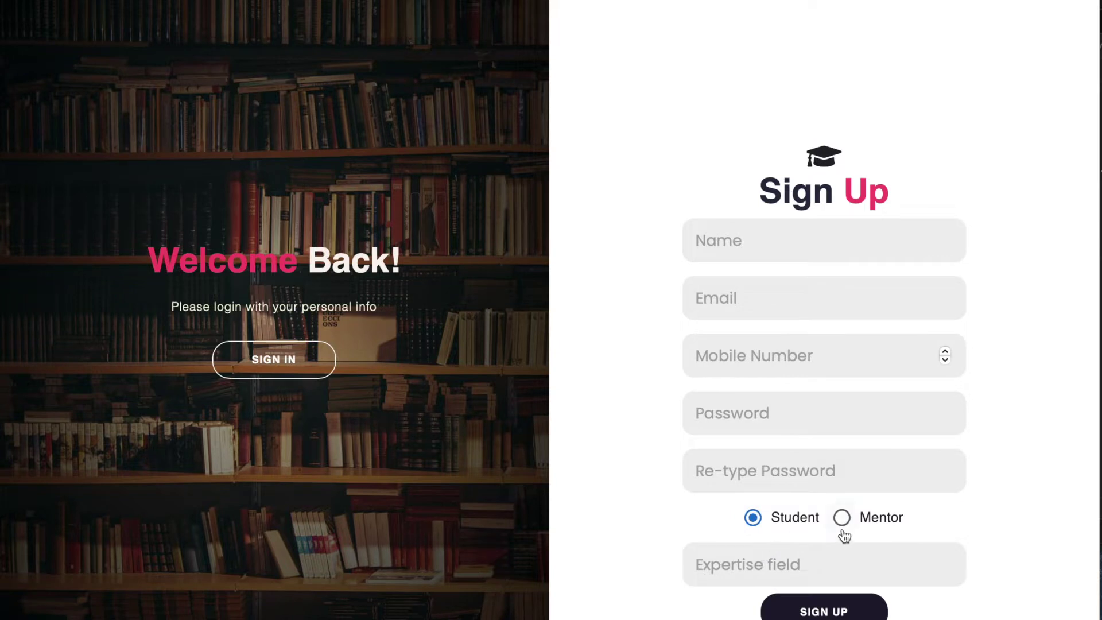
click(842, 518)
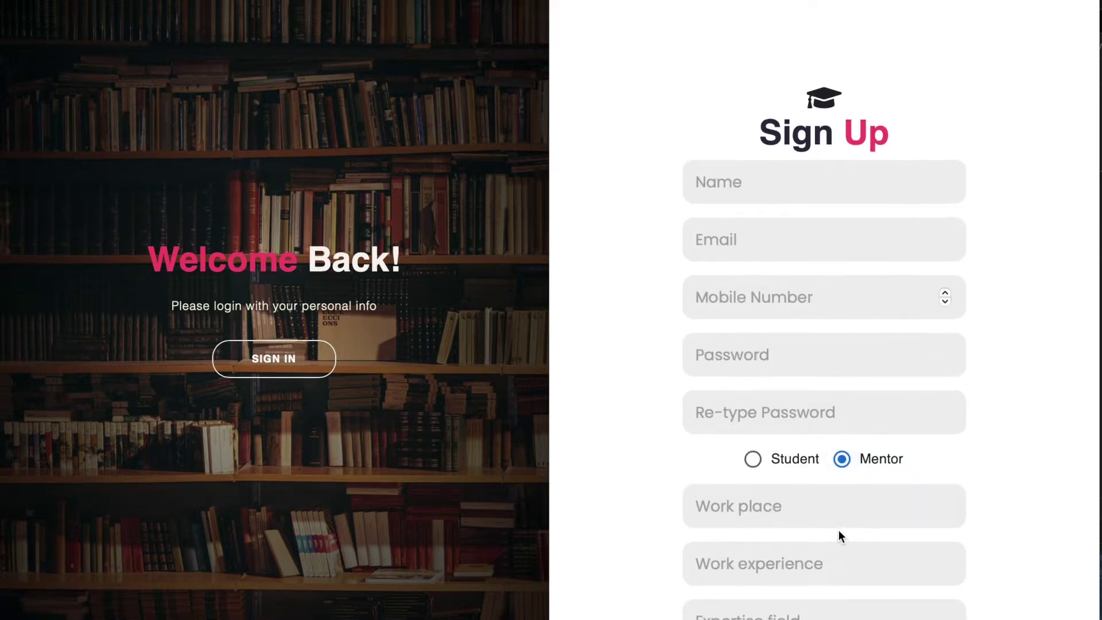
- Open the expertise level picker and try Basic, then Intermediate, settling on Advanced
click(826, 616)
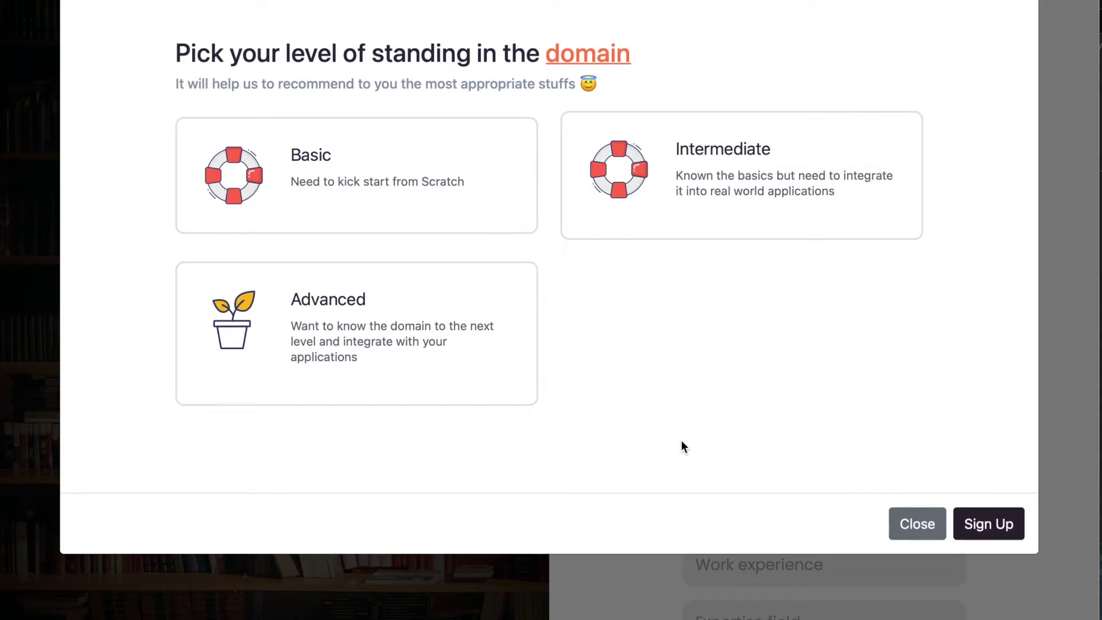
drag(179, 44, 631, 50)
click(644, 52)
drag(177, 80, 505, 102)
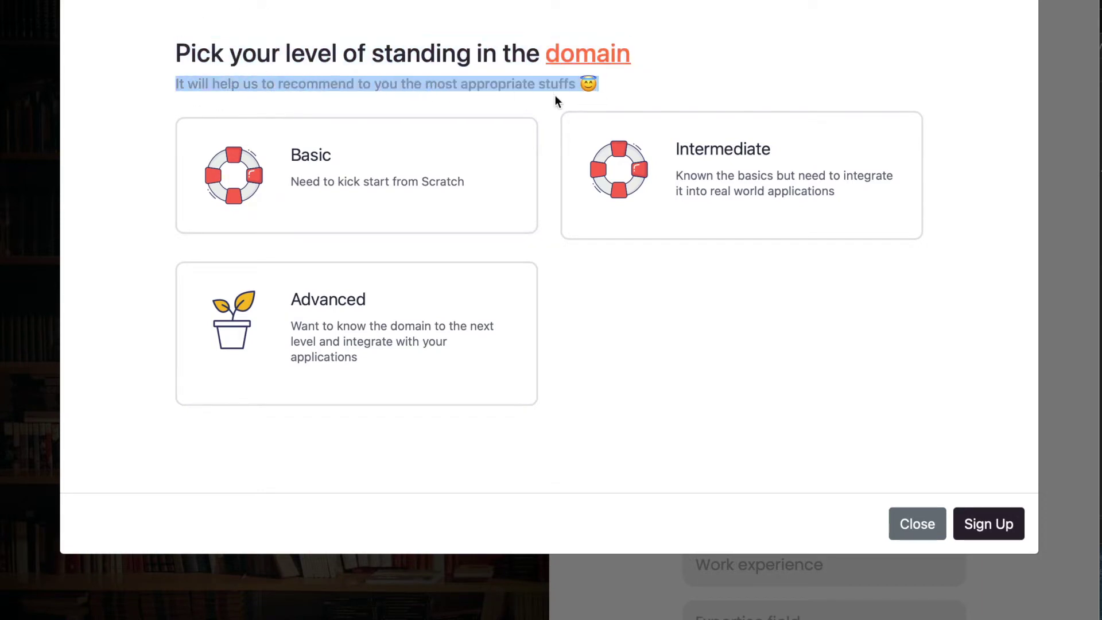
click(441, 151)
click(721, 166)
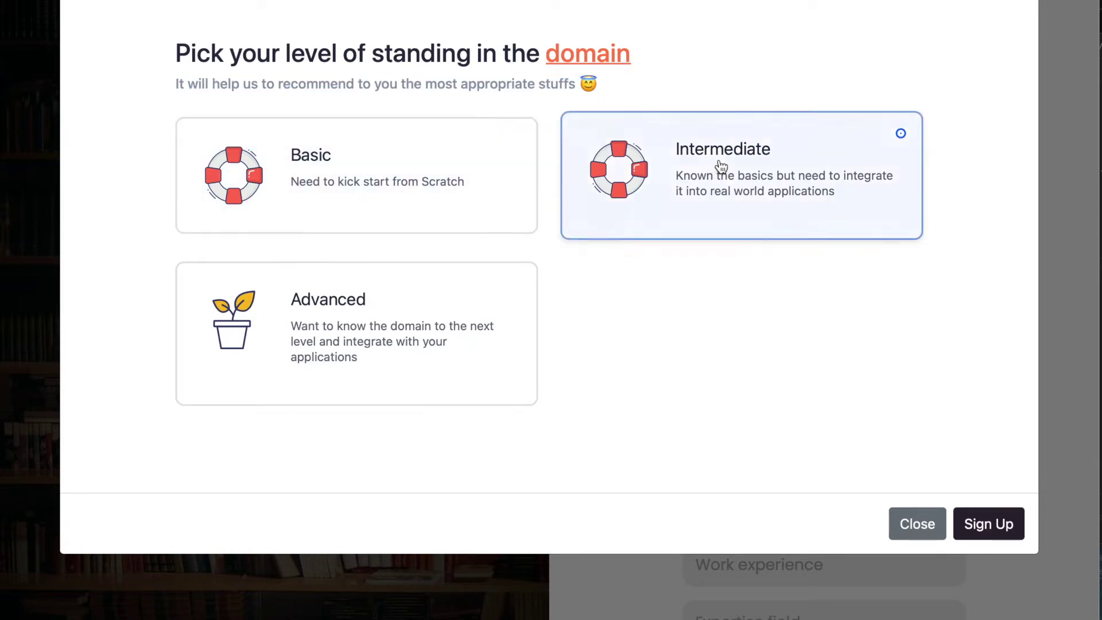
click(408, 315)
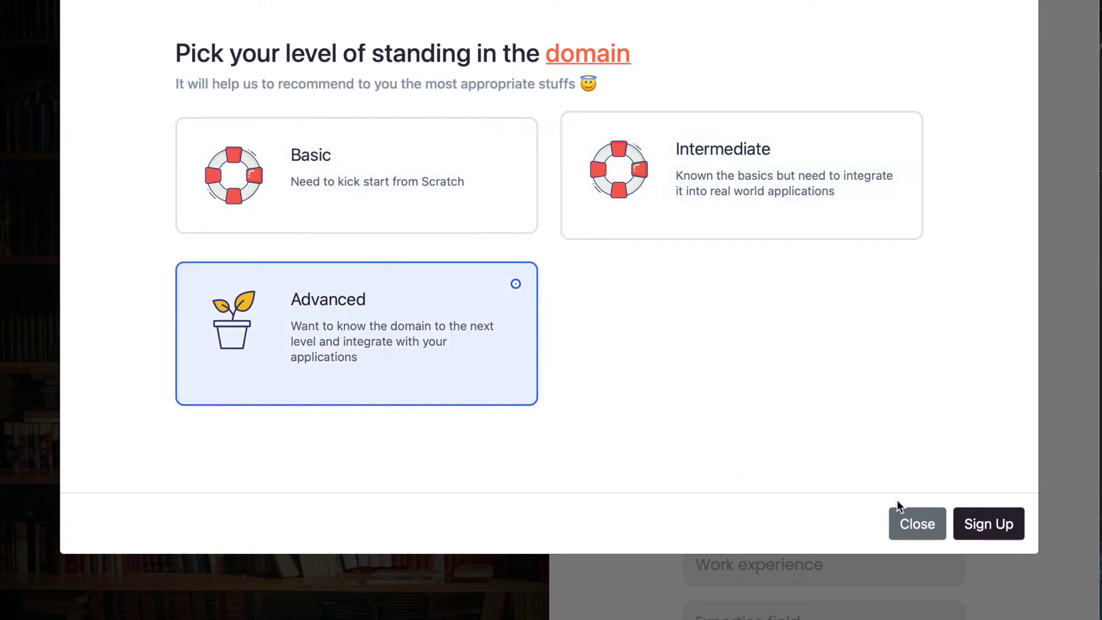
- Close the level picker and return to the Welcome Back! sign-in form
click(930, 525)
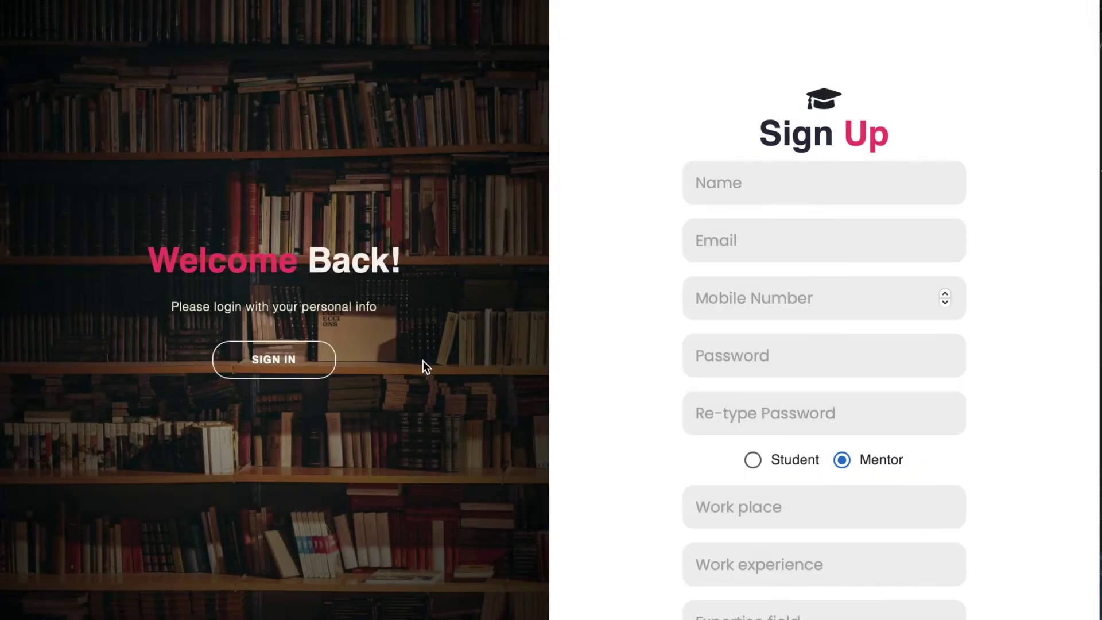
drag(148, 249, 403, 272)
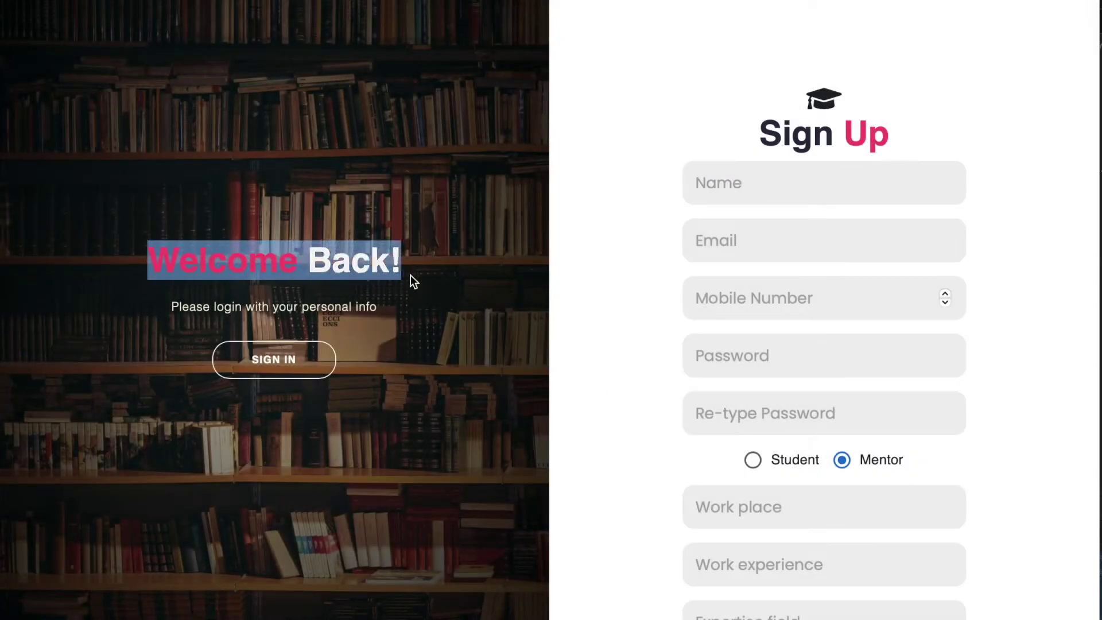
click(270, 369)
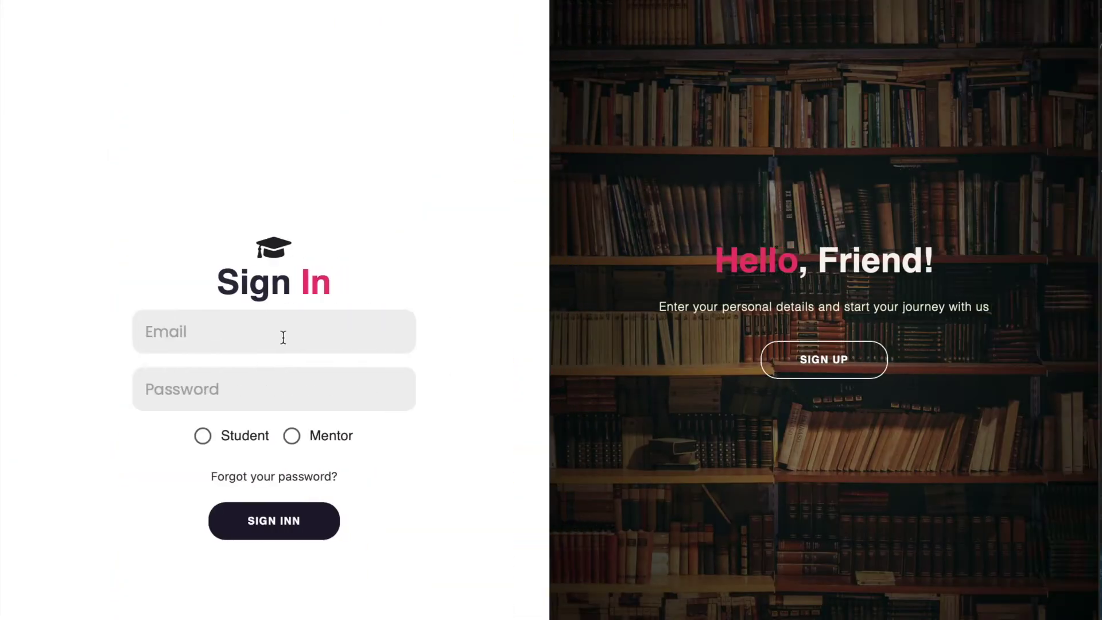
- Enter the email and password, choose the Student role, and submit sign-in
click(282, 337)
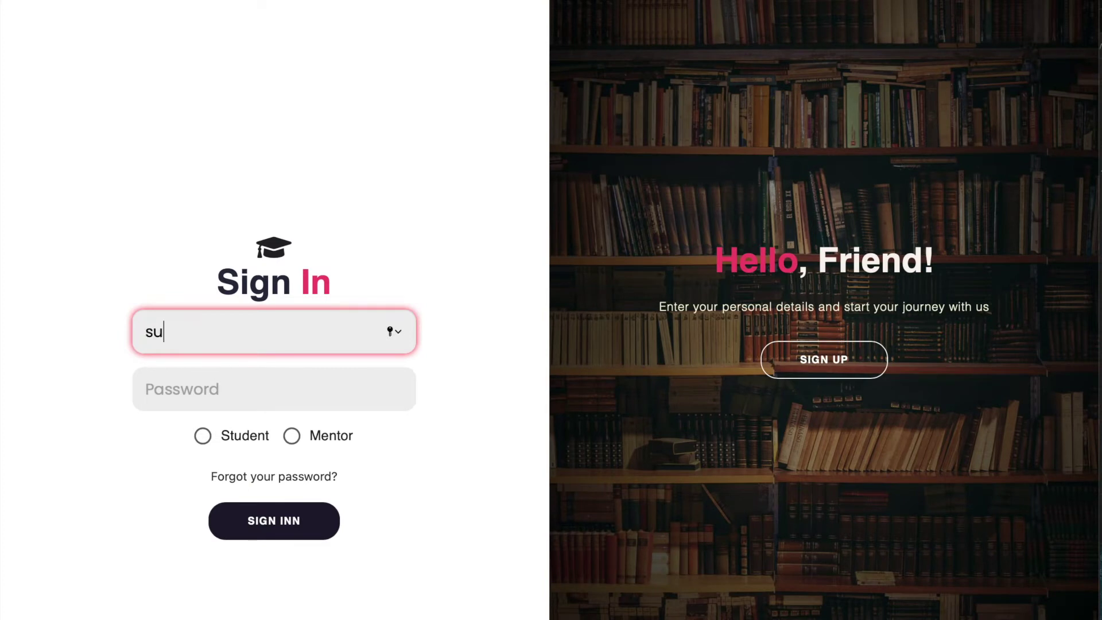
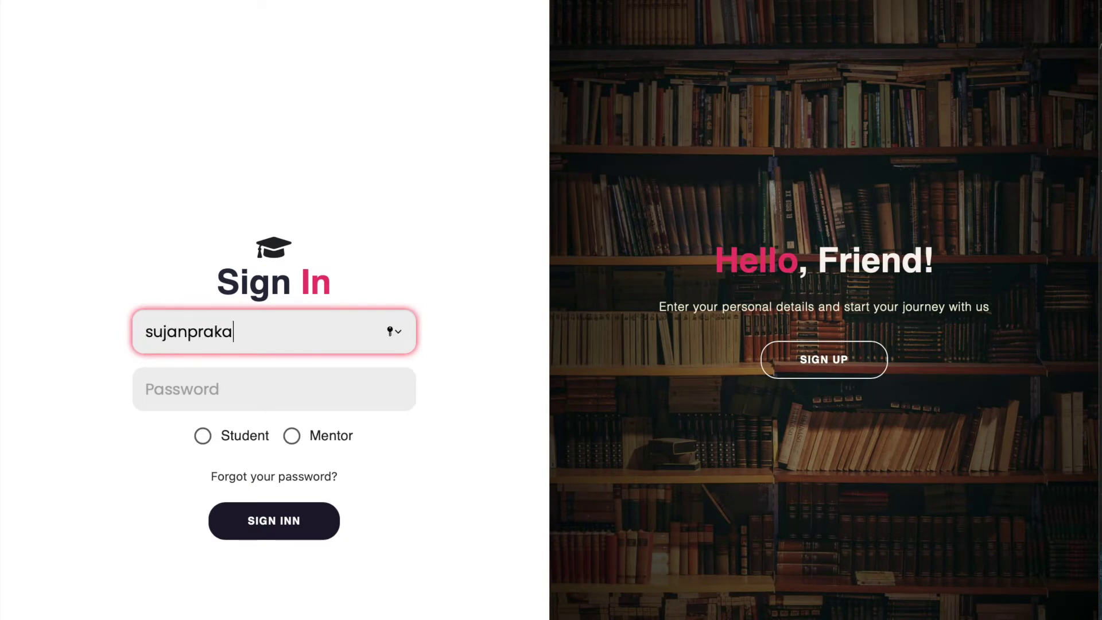
key(ctrl+a)
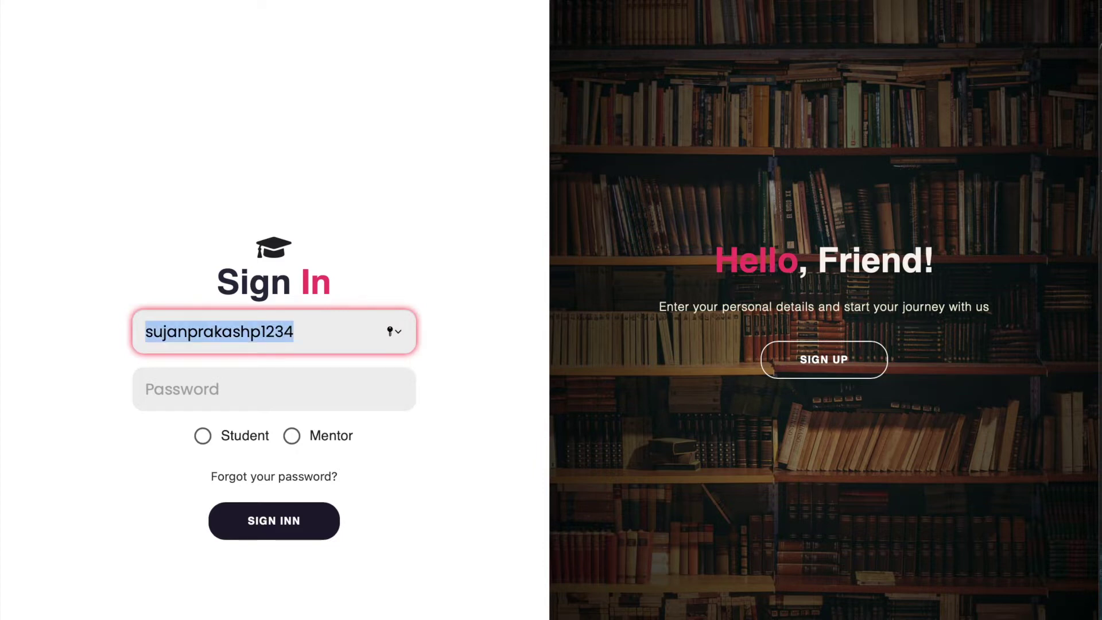
key(Right)
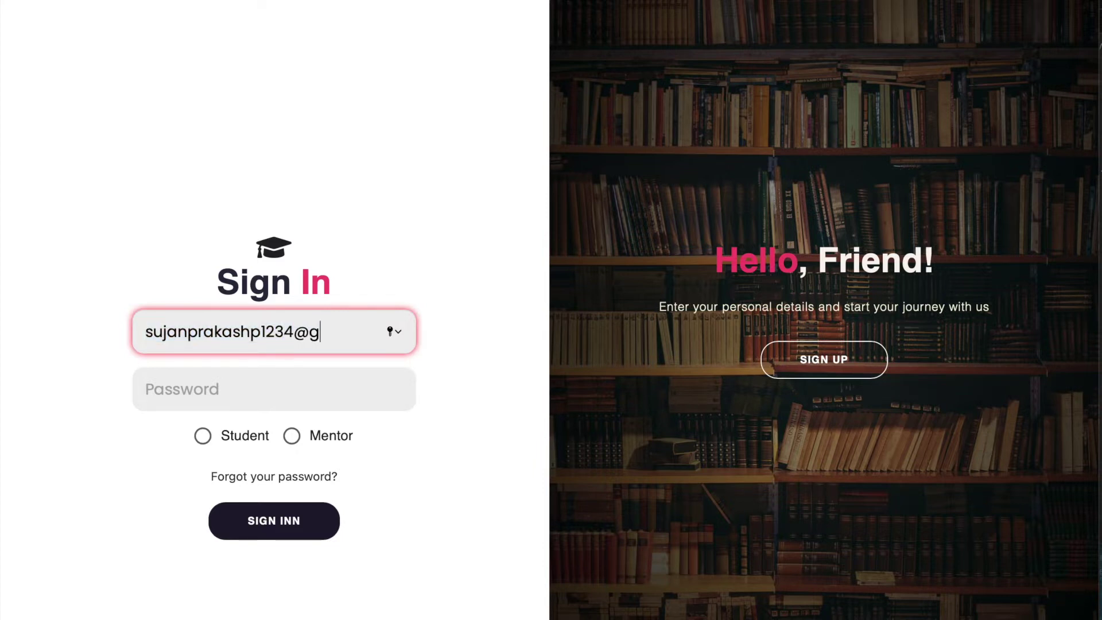
key(Tab)
text(a)
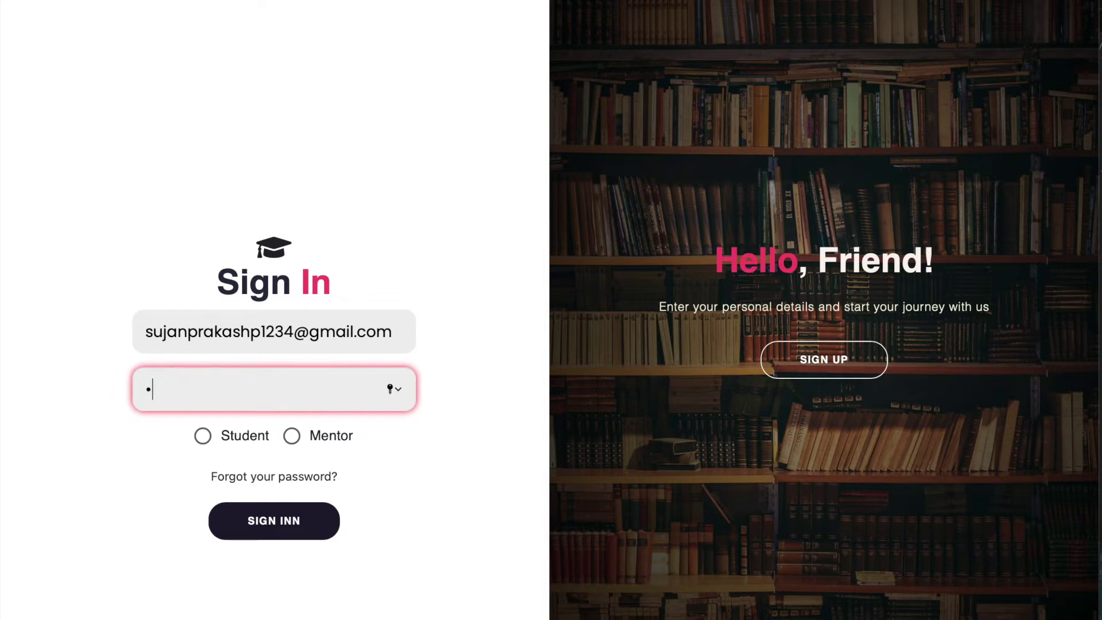
click(202, 436)
click(247, 517)
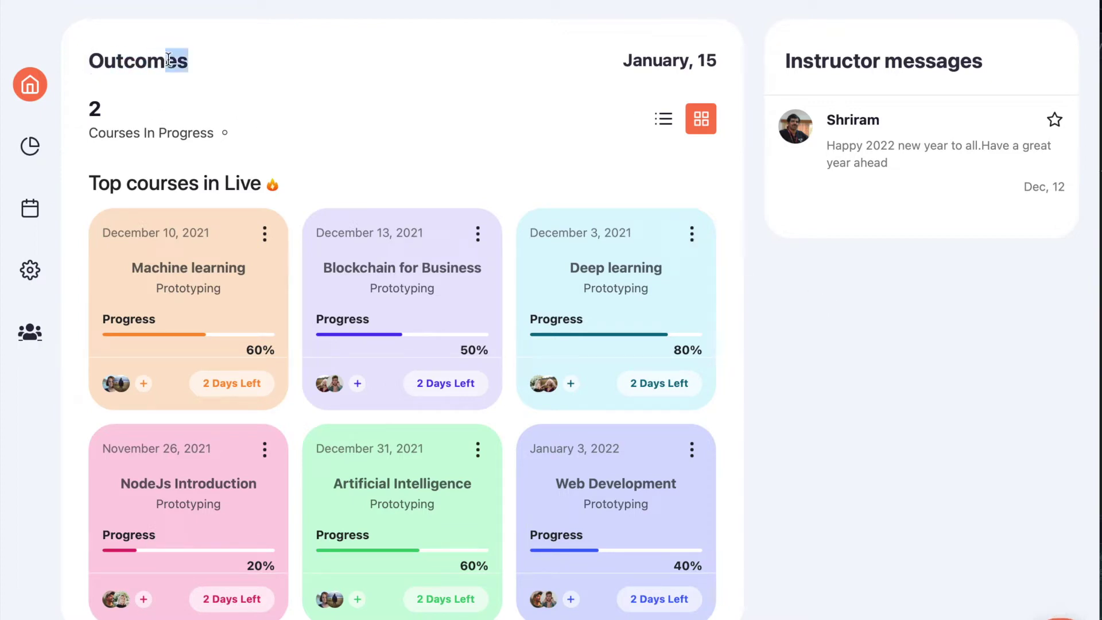
- Highlight the Courses In Progress label and its count of 2 courses
drag(190, 61, 116, 61)
click(89, 57)
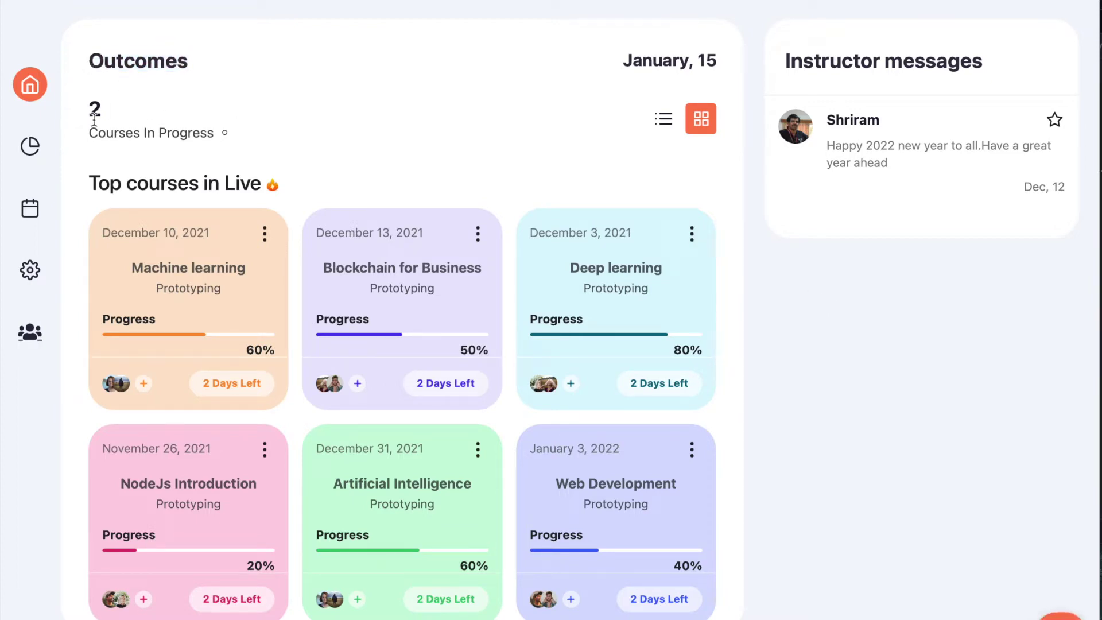
drag(91, 110, 153, 120)
click(121, 109)
drag(79, 94, 92, 104)
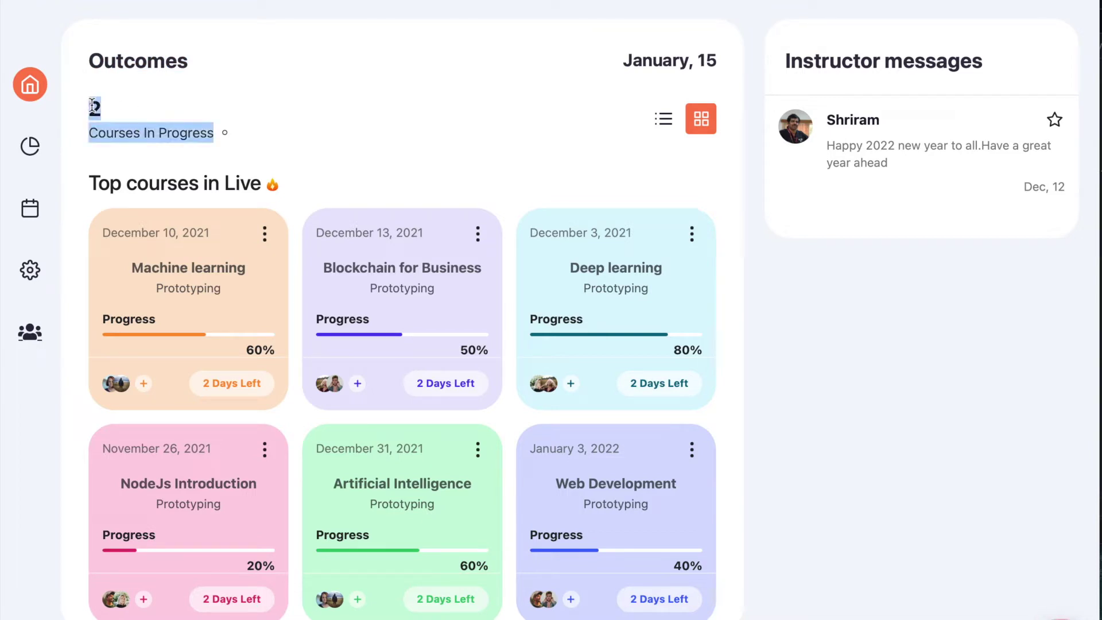
click(122, 111)
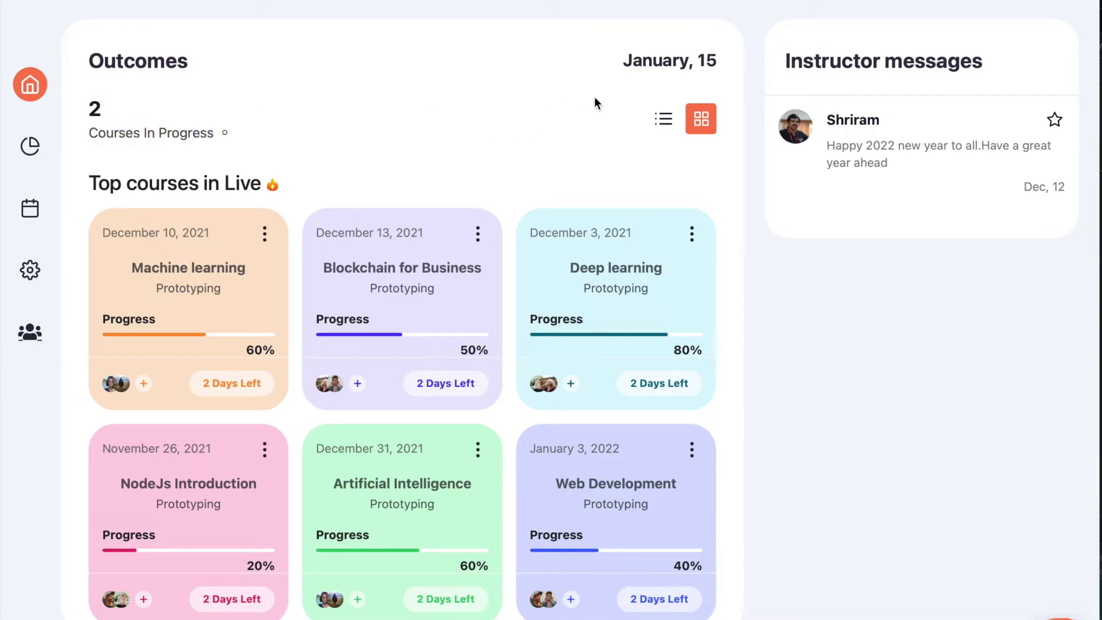
- Switch the Top courses in Live between list and grid view, ending in list view
click(661, 123)
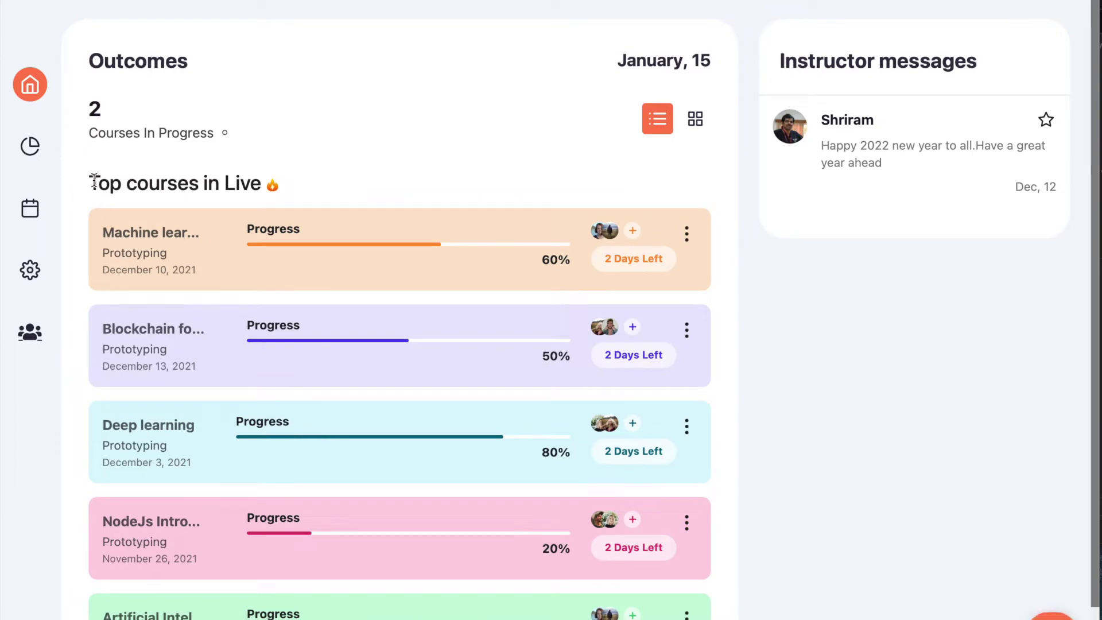
drag(91, 183, 295, 181)
click(294, 182)
click(689, 131)
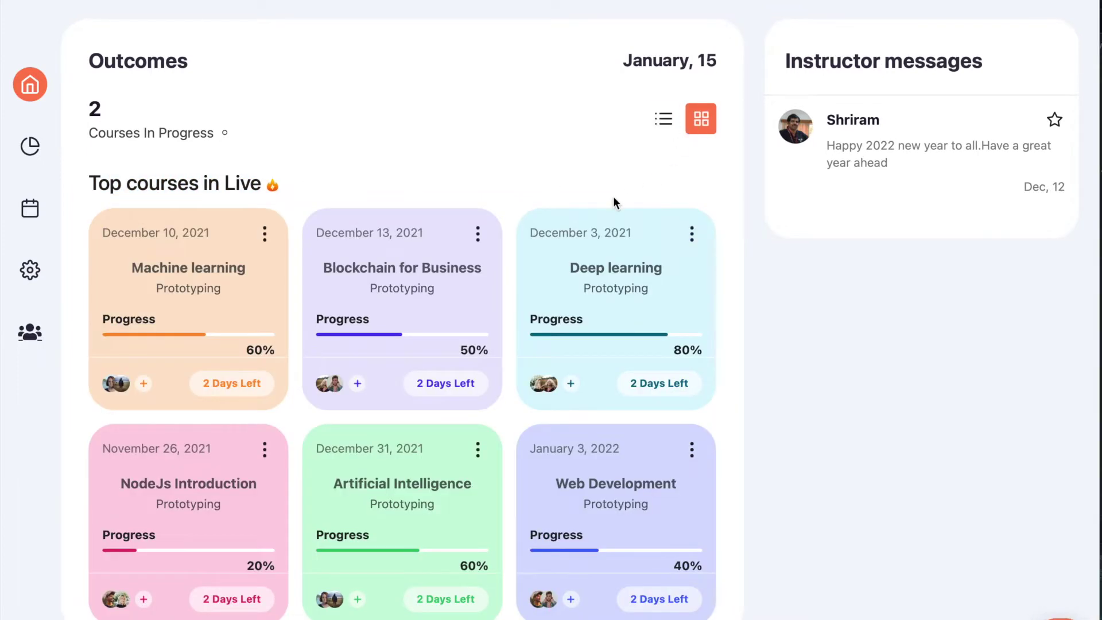
click(671, 121)
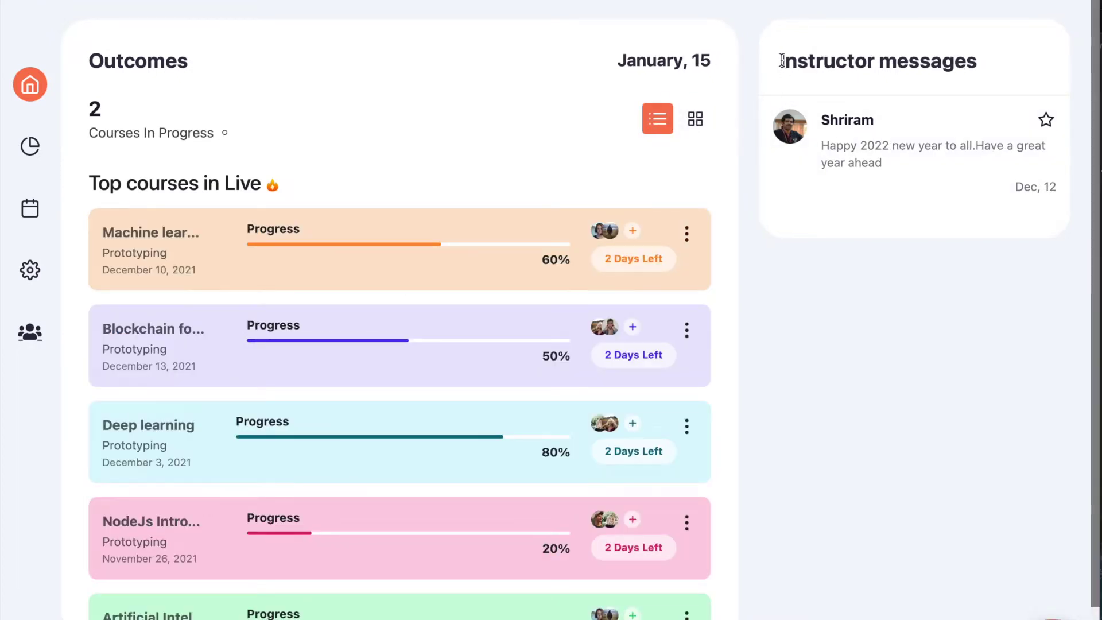
- Highlight the Instructor messages heading and the message sender's name
drag(780, 61, 981, 67)
click(981, 68)
drag(826, 122, 889, 116)
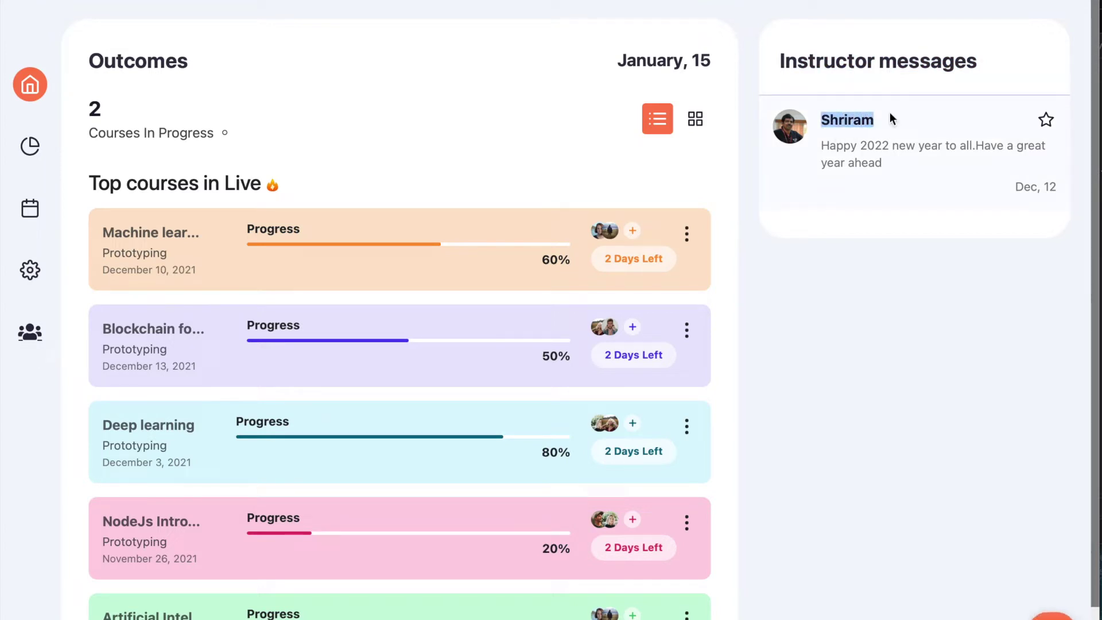
click(891, 116)
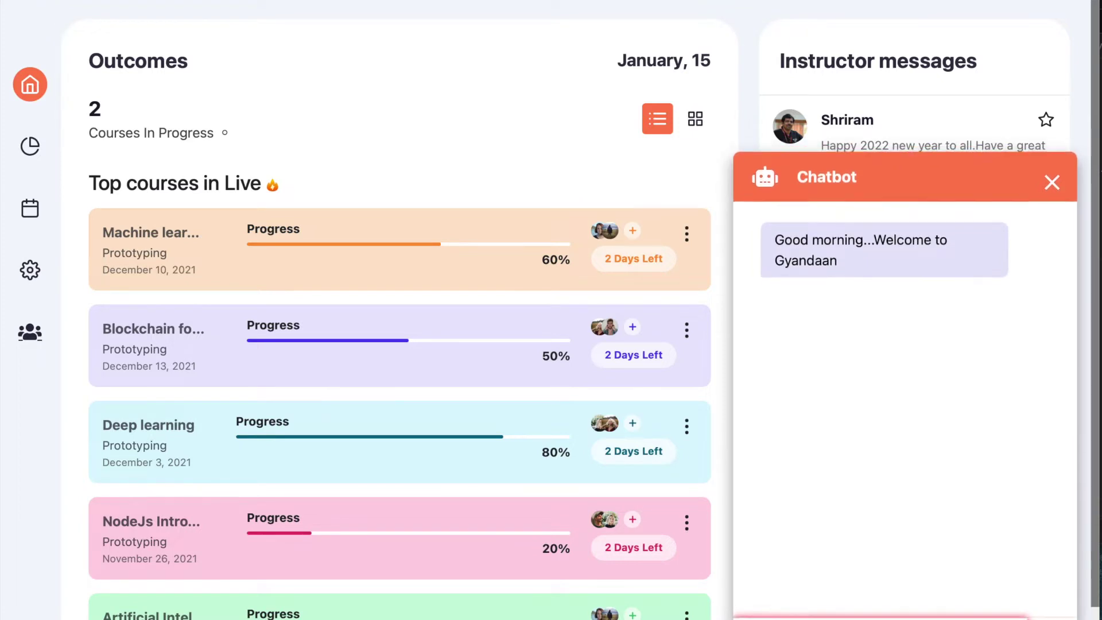
text(Hai)
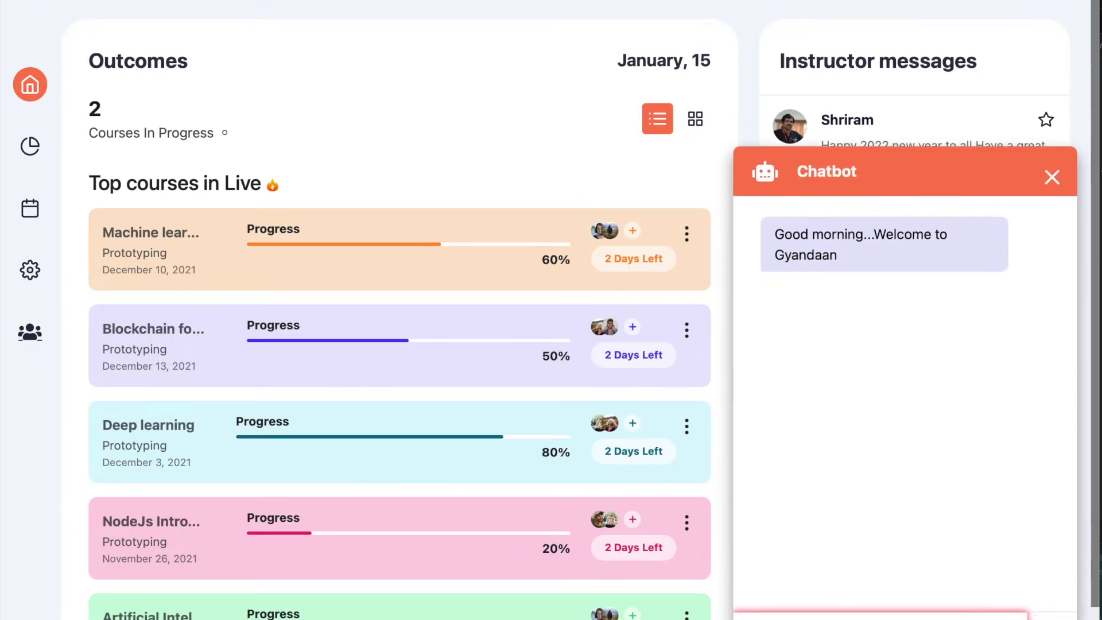
- Send 'Hai' to the chatbot and read its linked replies about courses and schedules
key(Return)
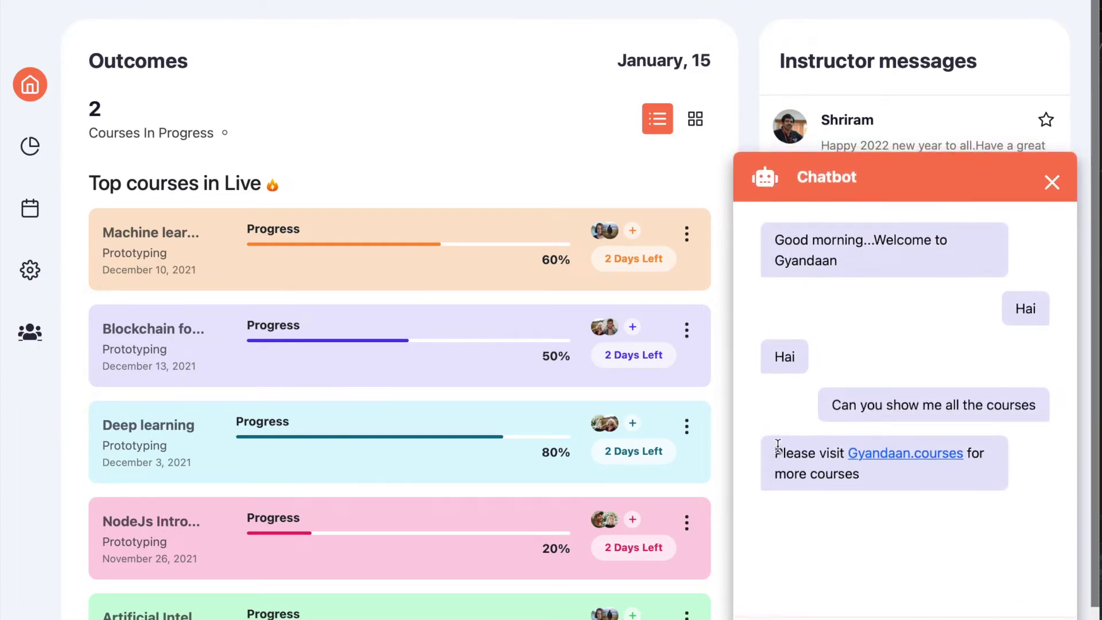
drag(775, 451, 881, 471)
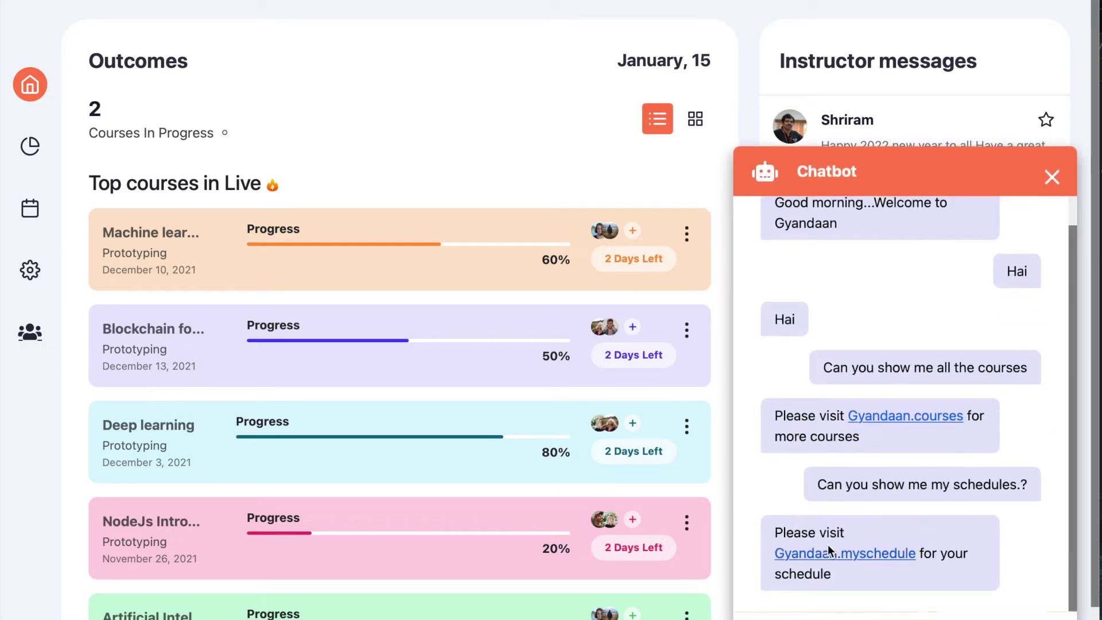
drag(774, 536, 844, 591)
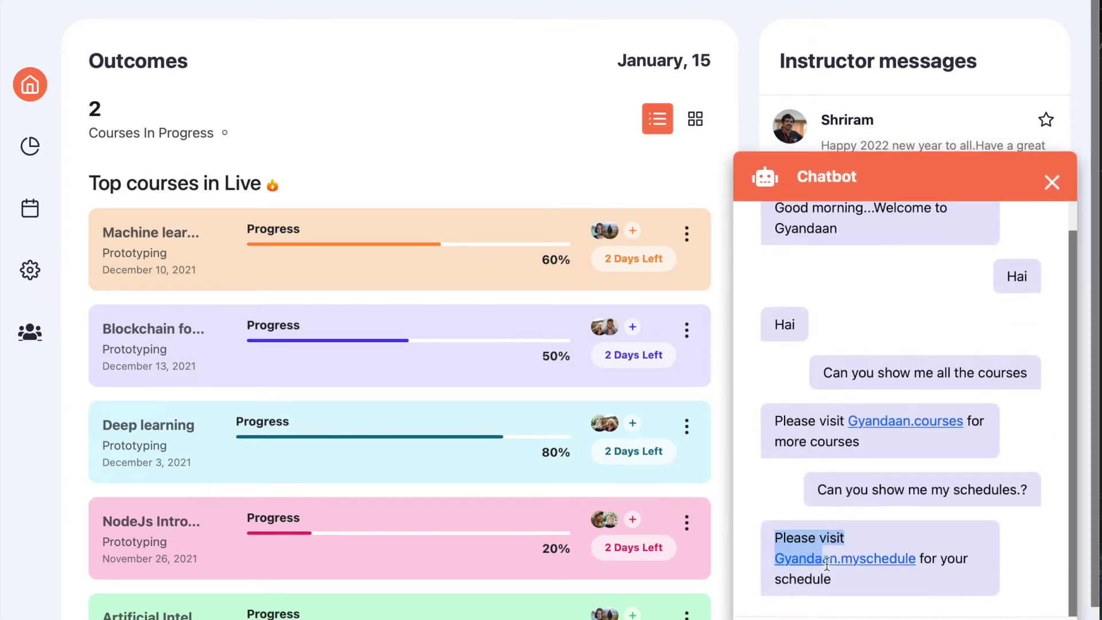
click(852, 587)
scroll(903, 586, down, 1)
scroll(903, 586, up, 1)
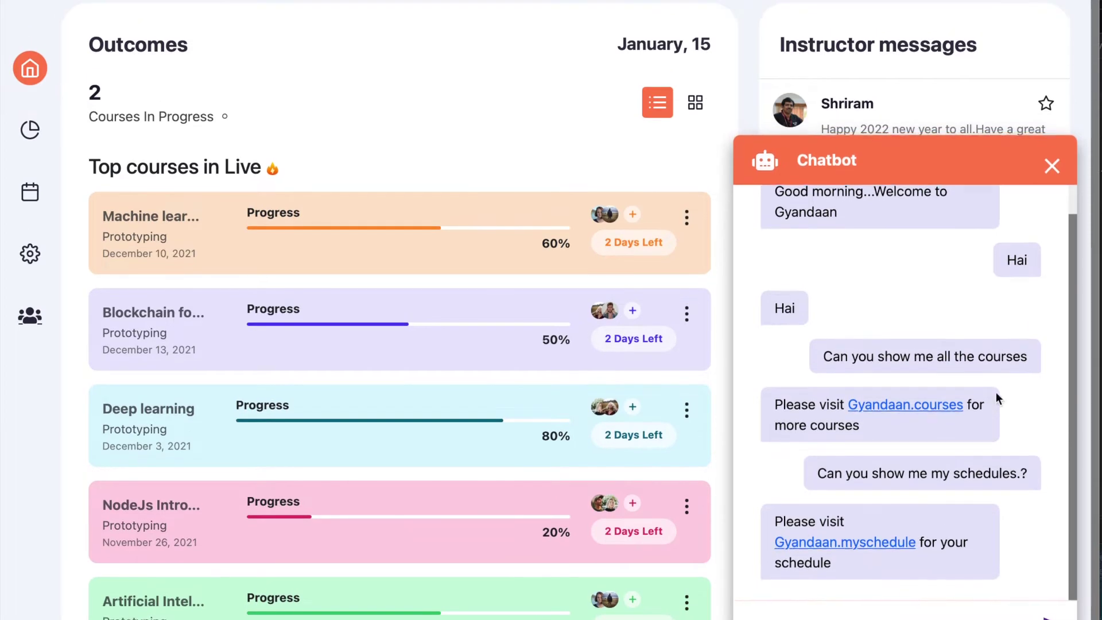
- Close the chatbot and show Top courses in Live as grid cards
click(1051, 170)
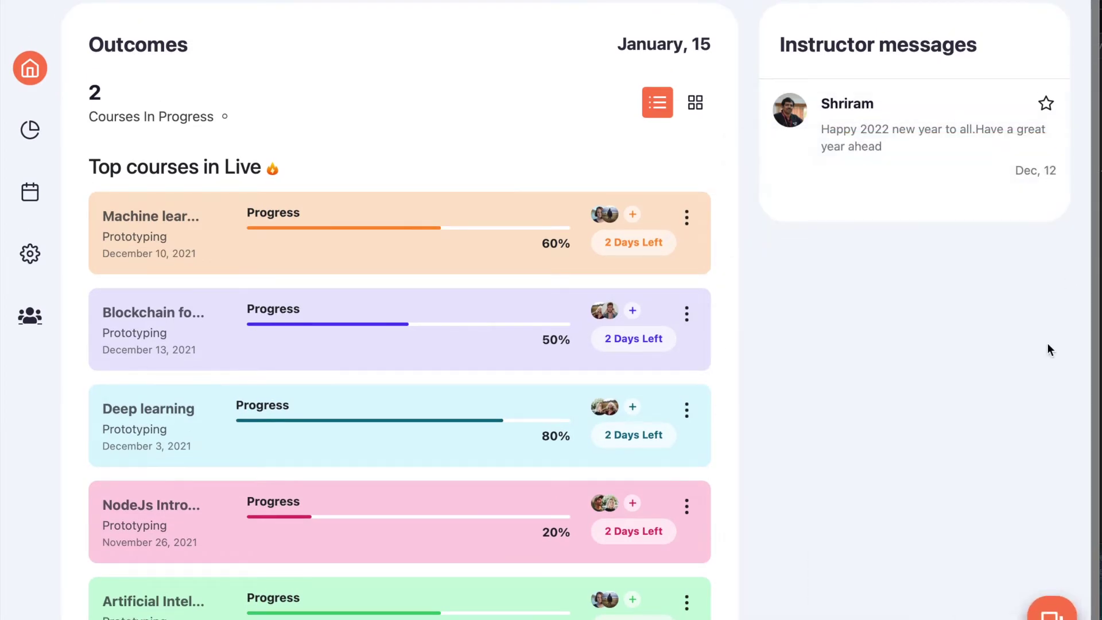
scroll(979, 403, up, 1)
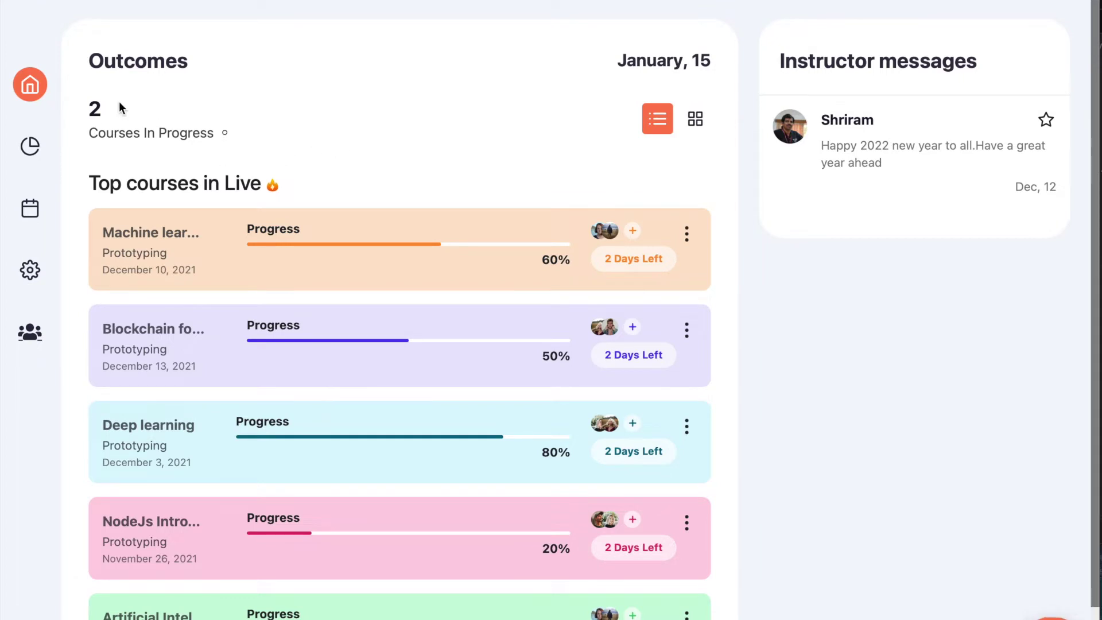
click(694, 123)
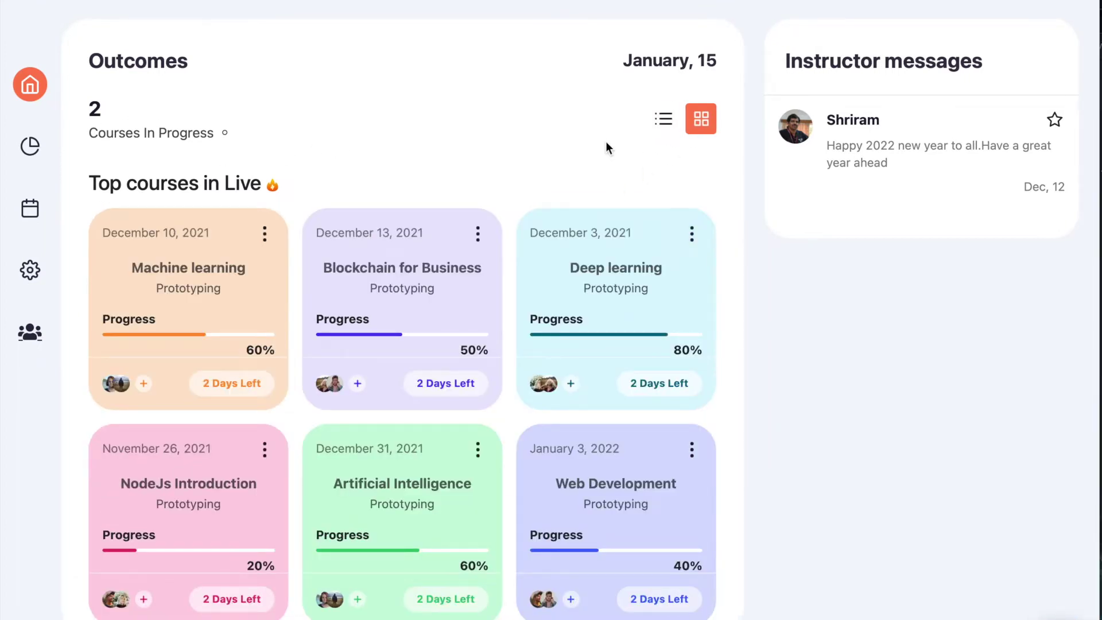
click(39, 148)
mouse_move(399, 250)
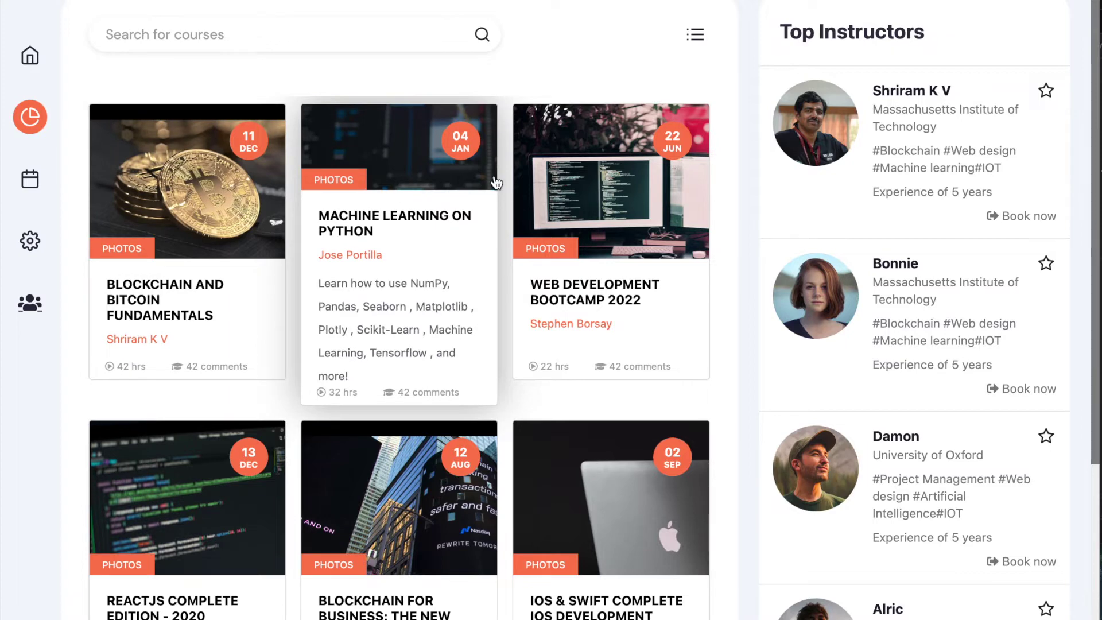
scroll(369, 304, down, 2)
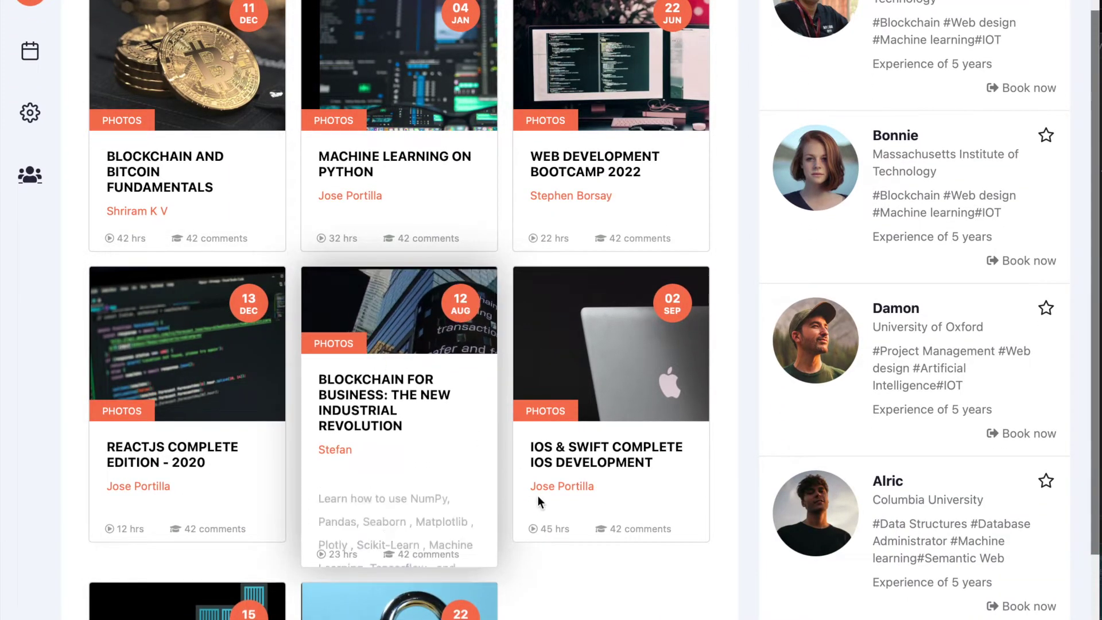
scroll(543, 528, down, 1)
scroll(544, 534, down, 2)
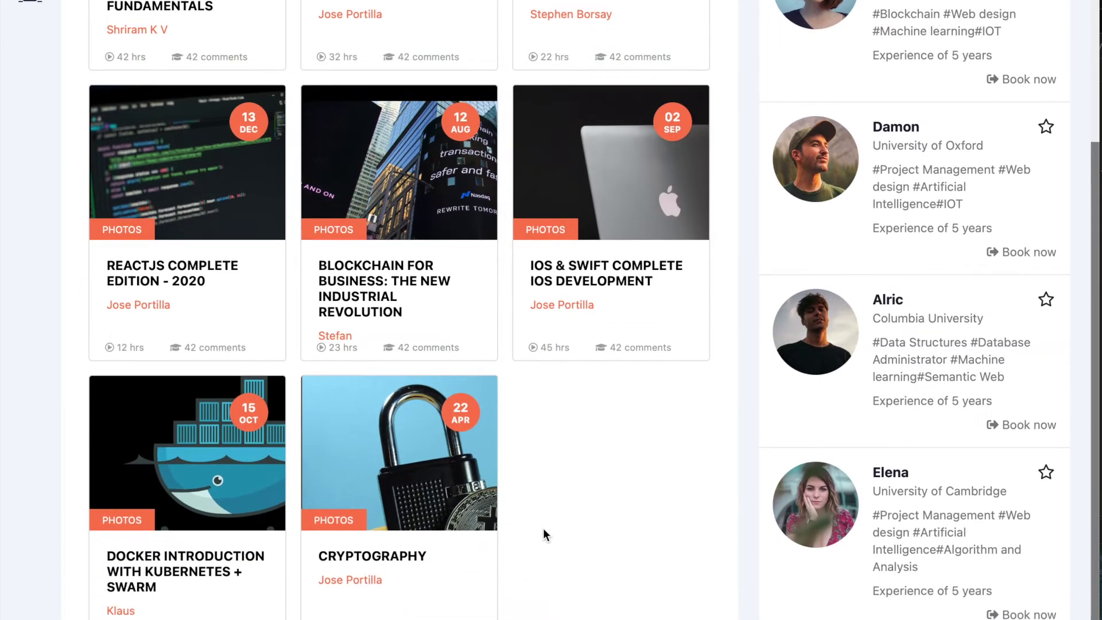
scroll(543, 534, up, 3)
scroll(543, 528, up, 2)
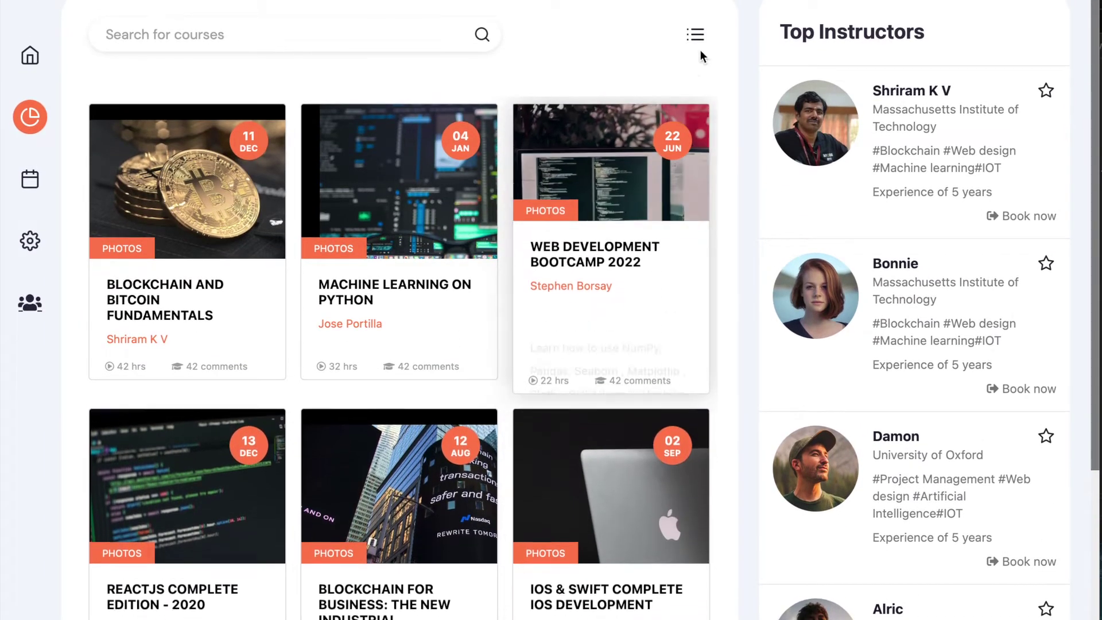
- Open the rating and duration filter menu beside the course search bar
click(704, 43)
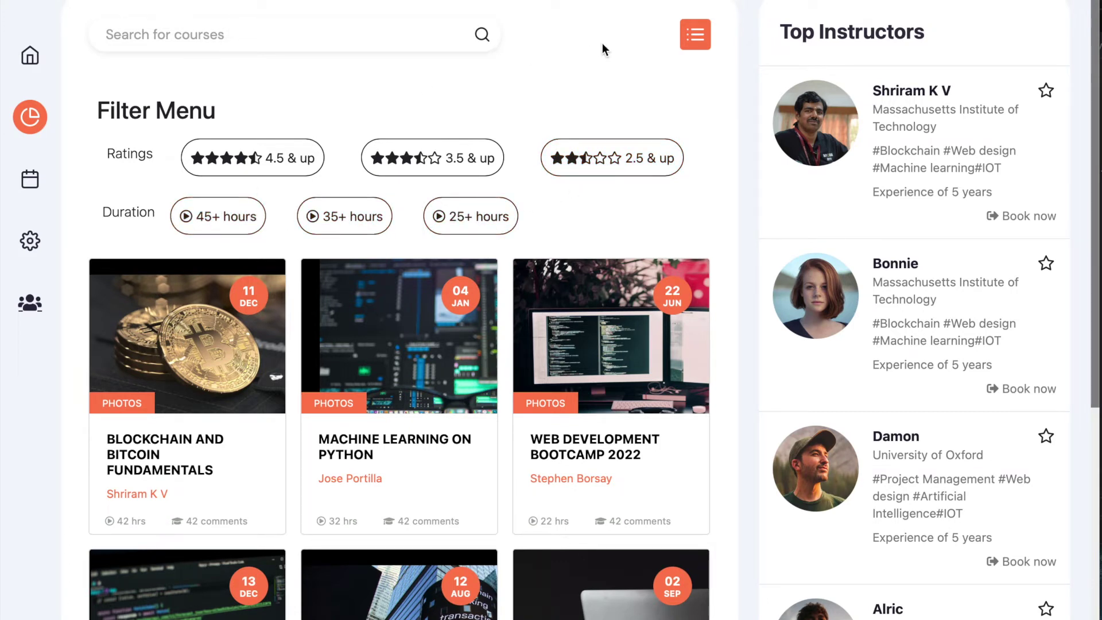
- Hide the filter menu, search the catalogue for 'Block', then erase it
click(695, 40)
click(272, 34)
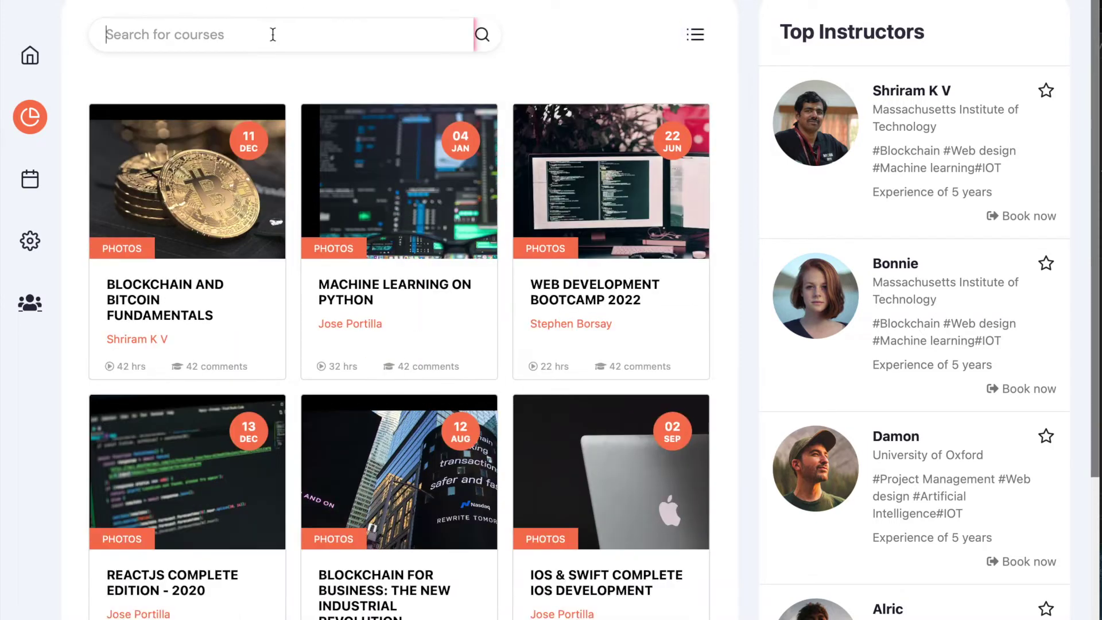
text(Bl)
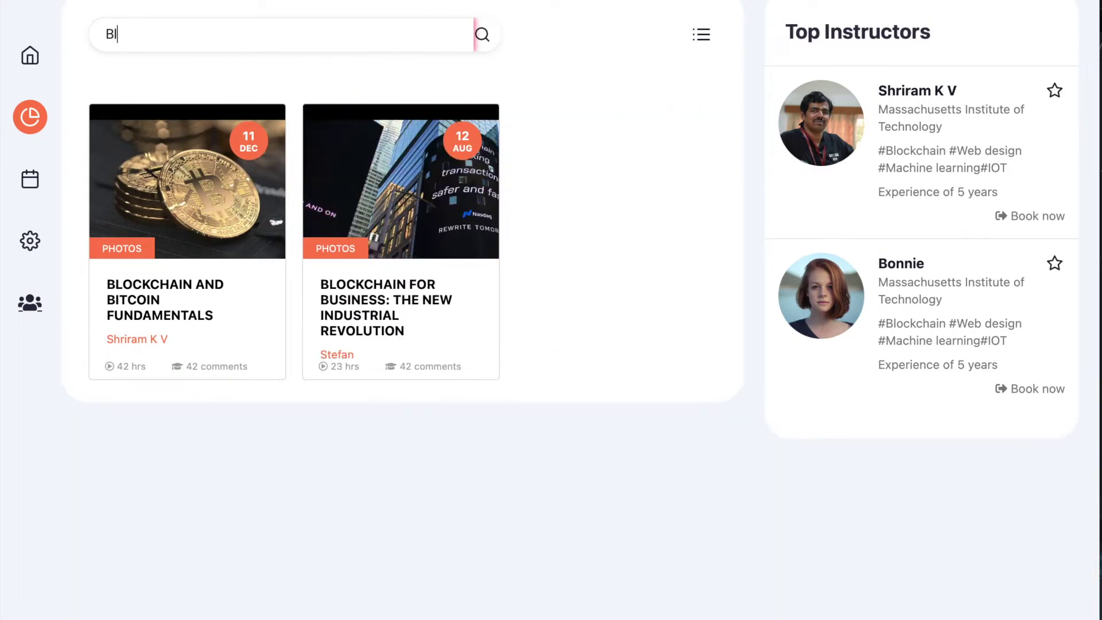
text(ock)
key(BackSpace)
key(BackSpace)
key(BackSpace)
key(BackSpace)
key(BackSpace)
key(BackSpace)
key(BackSpace)
key(BackSpace)
key(BackSpace)
text(I)
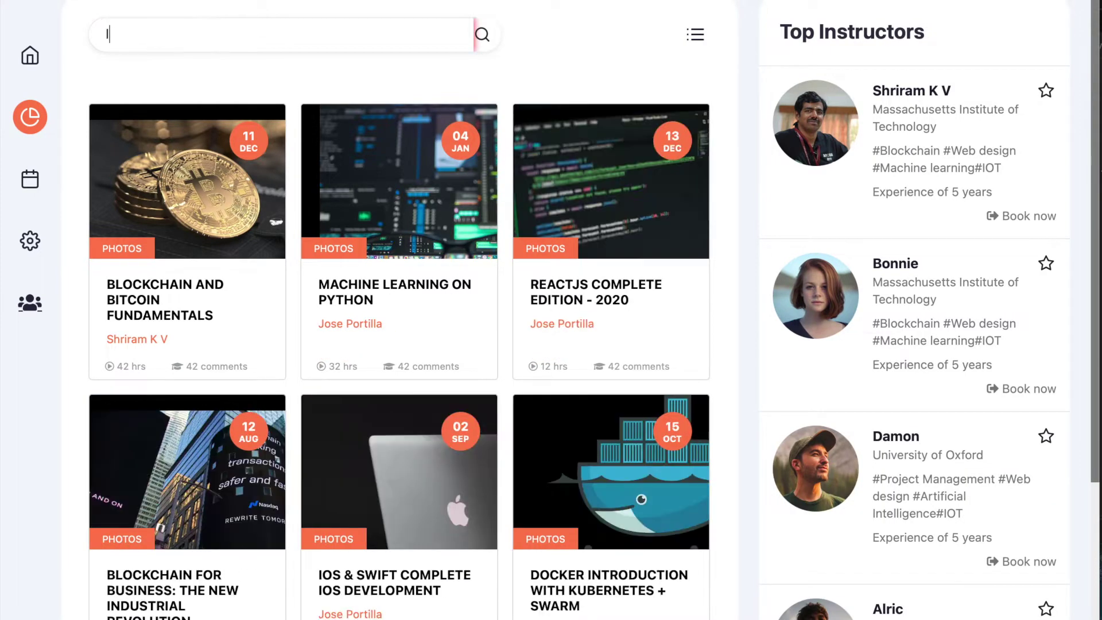
text(os)
key(BackSpace)
key(BackSpace)
key(BackSpace)
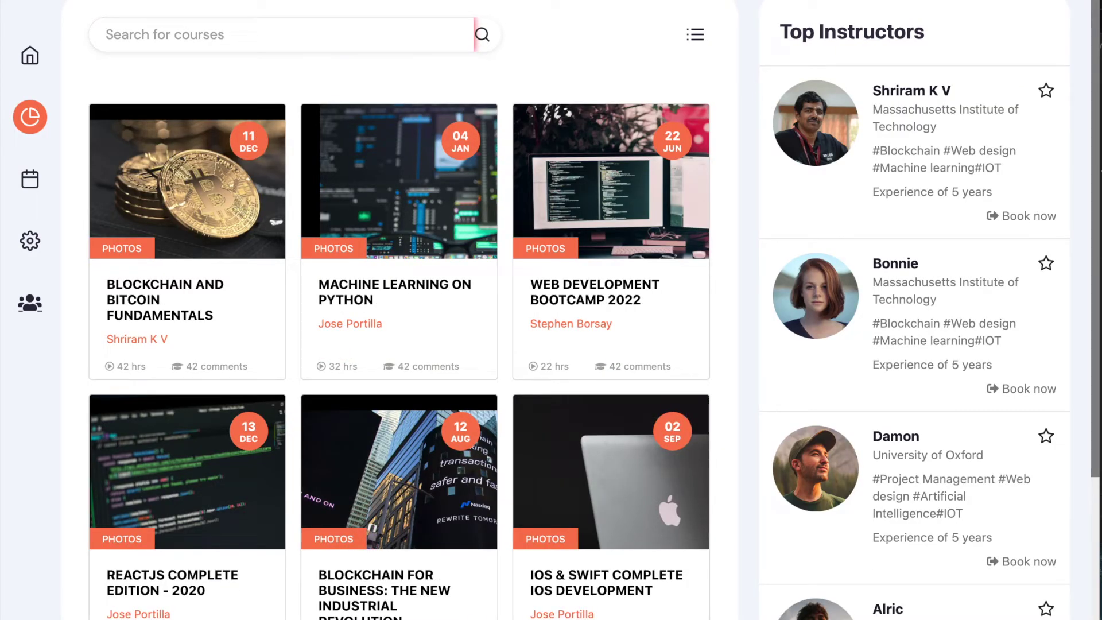
text(ReactJs)
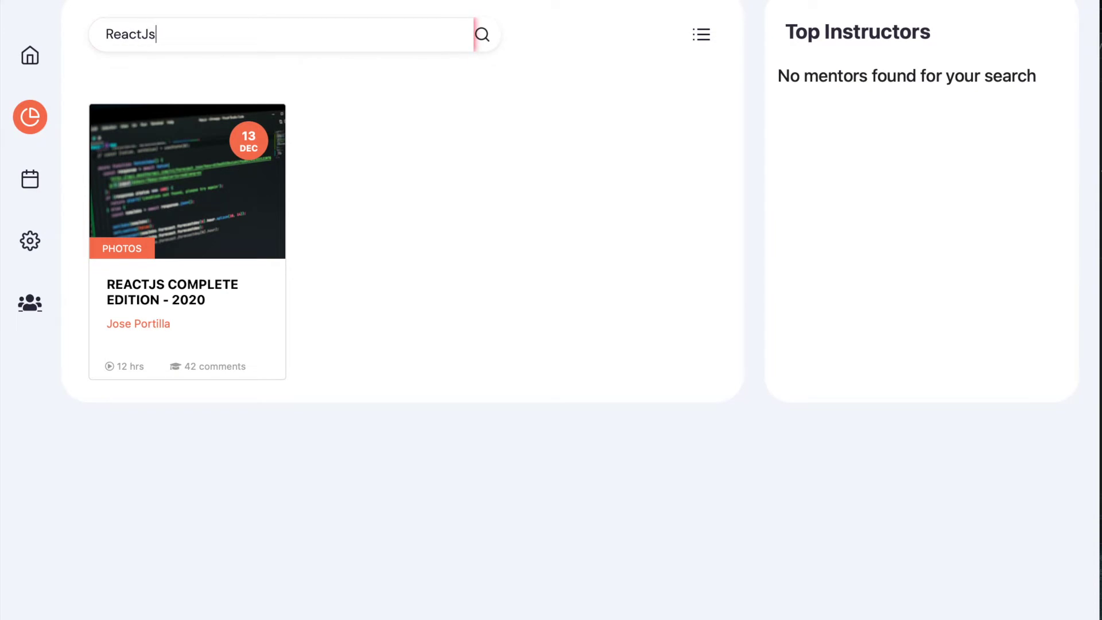
- Search for Ios, ReactJs, Project and Machine, clearing each to show all courses
key(BackSpace)
key(BackSpace)
key(BackSpace)
key(BackSpace)
key(BackSpace)
key(BackSpace)
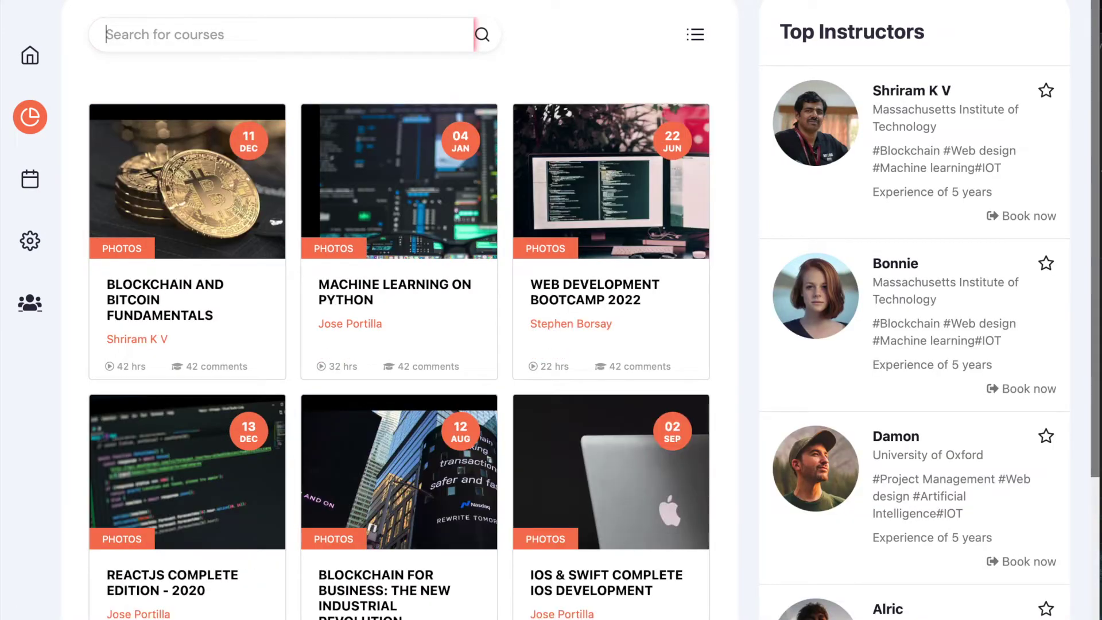
text(Project)
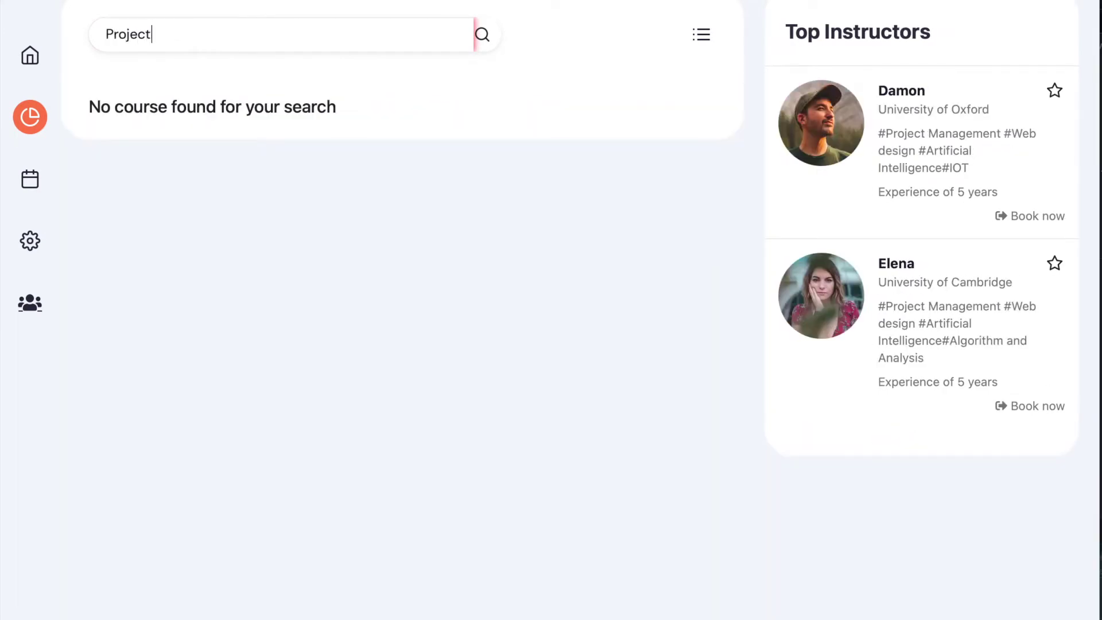
key(BackSpace)
key(BackSpace)
key(BackSpace)
key(BackSpace)
key(BackSpace)
key(BackSpace)
text(Machine)
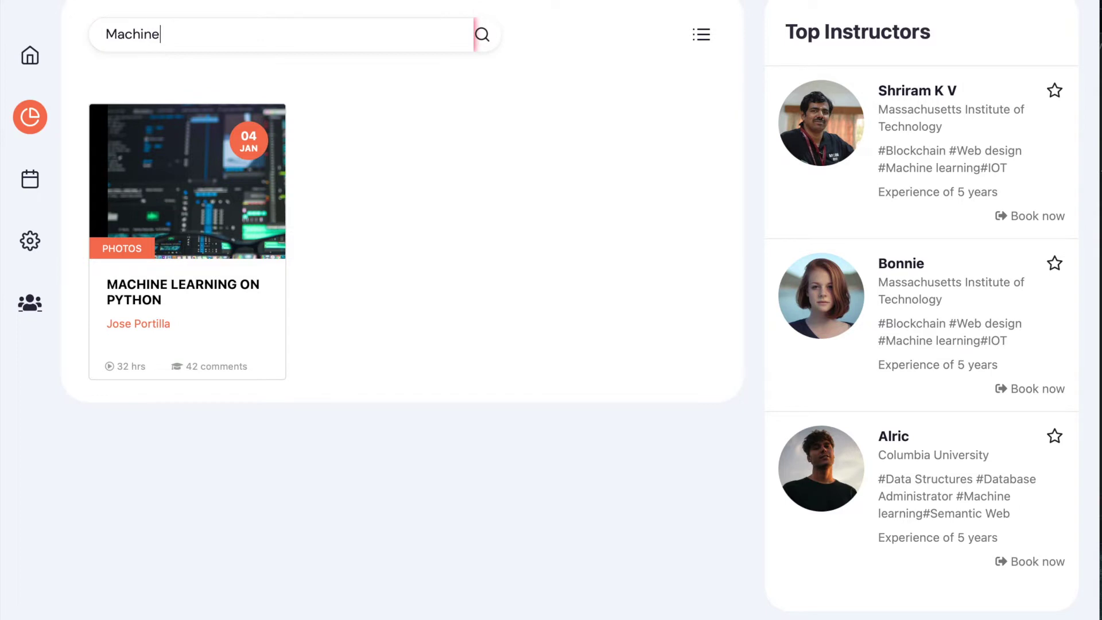
key(BackSpace)
key(BackSpace)
key(BackSpace)
key(BackSpace)
key(BackSpace)
key(BackSpace)
key(BackSpace)
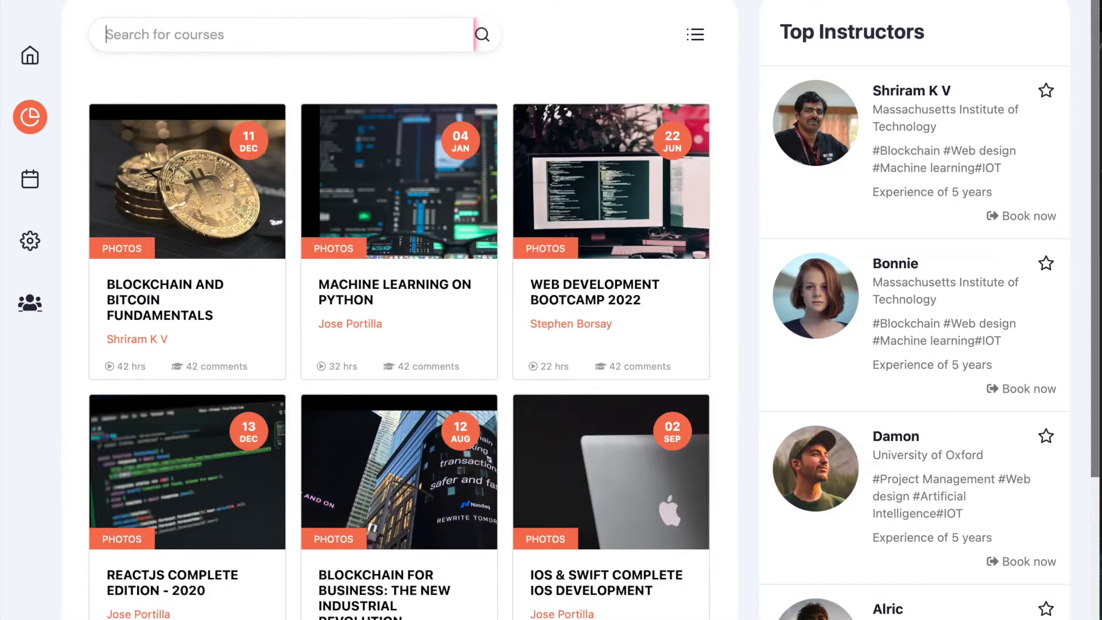
- Open the Blockchain and Bitcoin Fundamentals course and highlight its title and description
click(178, 155)
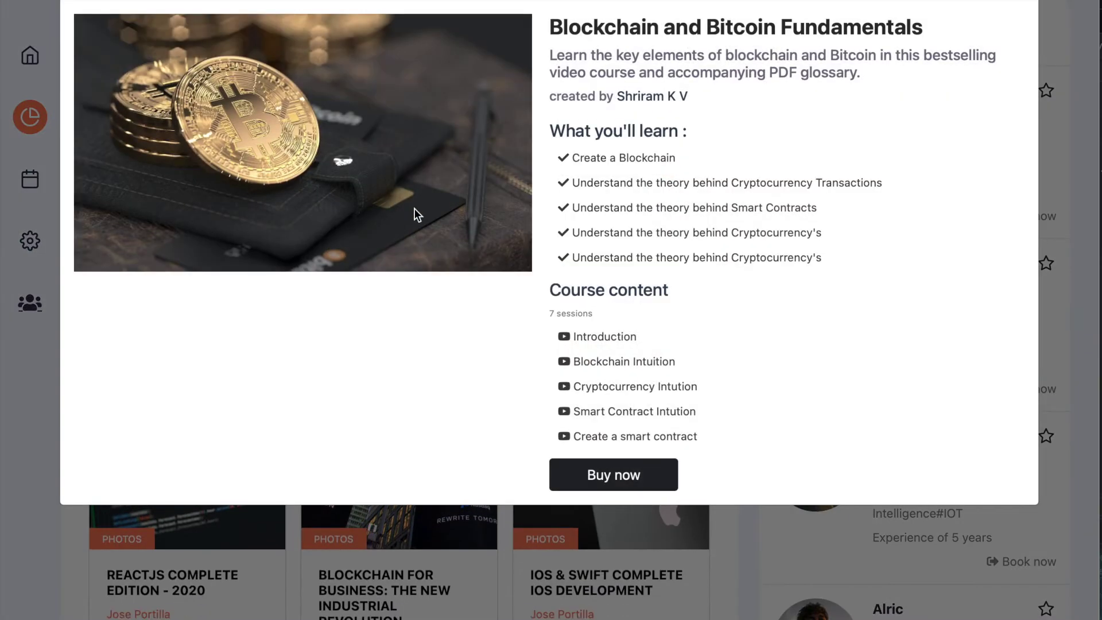
drag(552, 30, 973, 25)
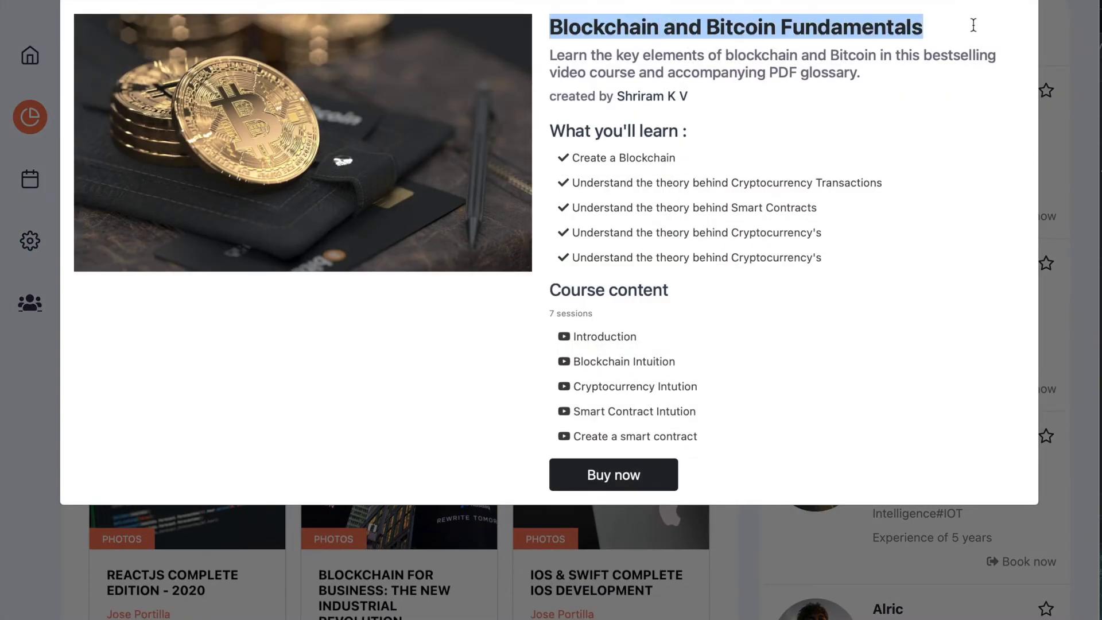
drag(551, 53, 925, 77)
click(926, 73)
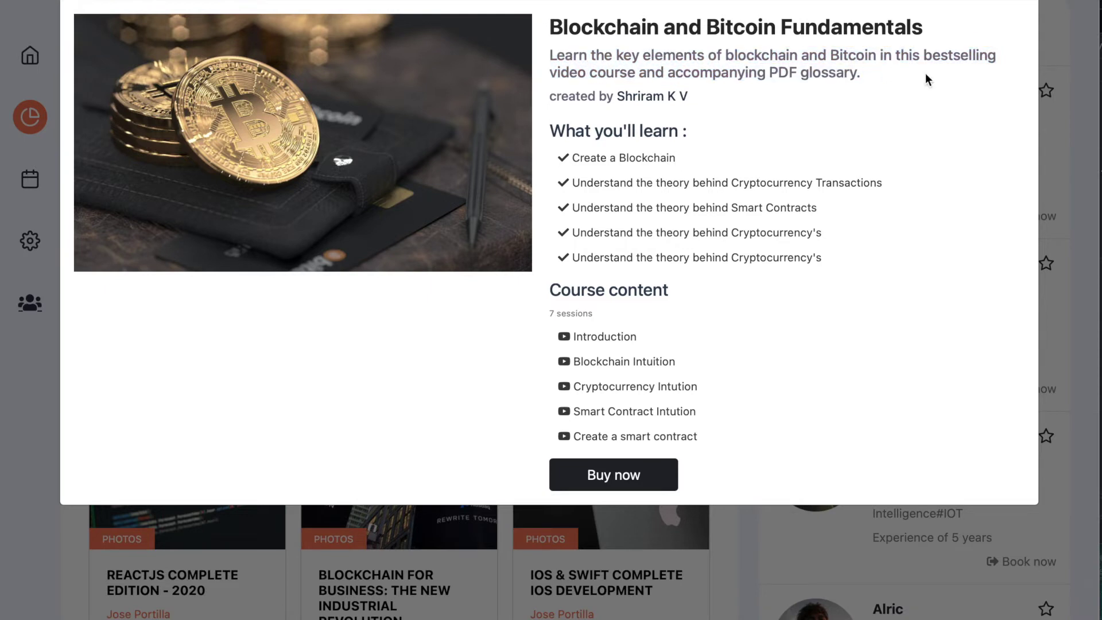
- Highlight the What you'll learn outcomes, such as Create a Blockchain, and start buying
drag(554, 131, 714, 139)
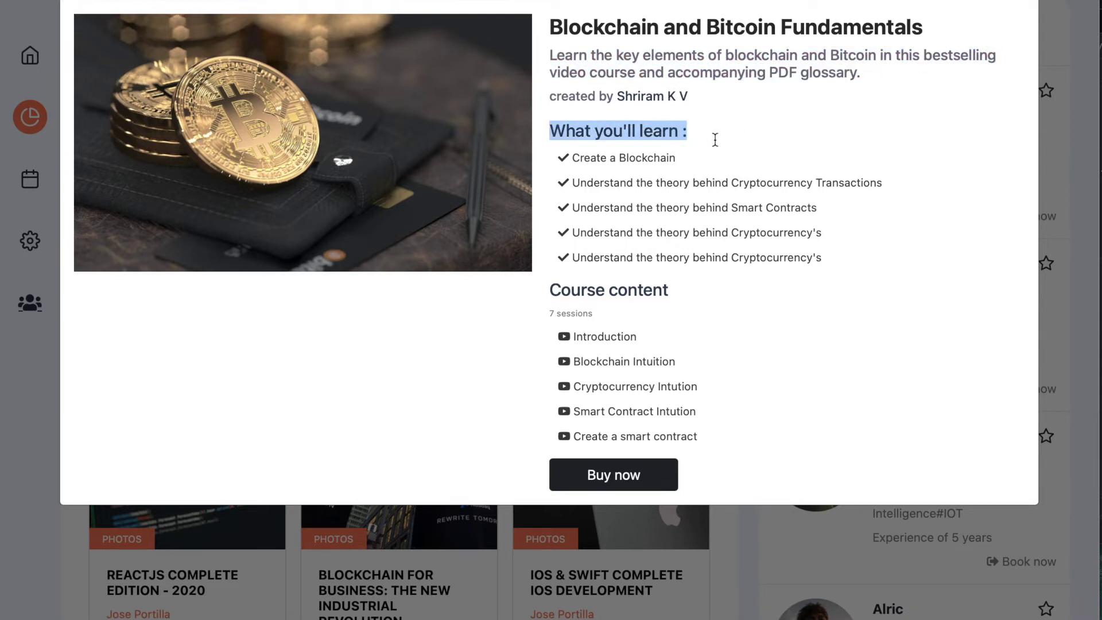
click(715, 139)
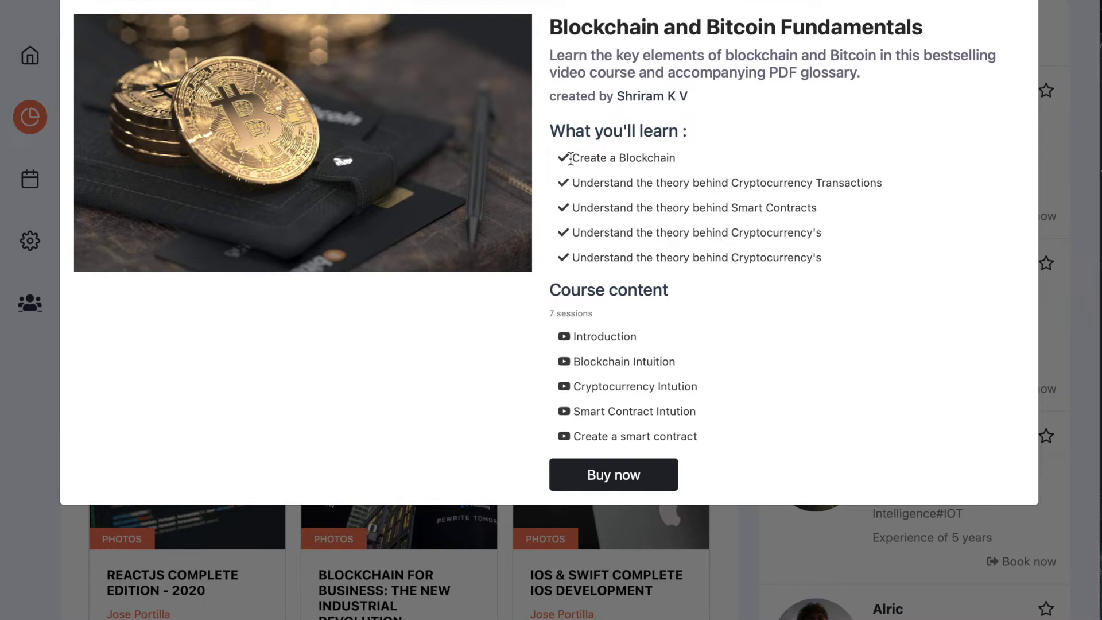
drag(571, 159, 675, 170)
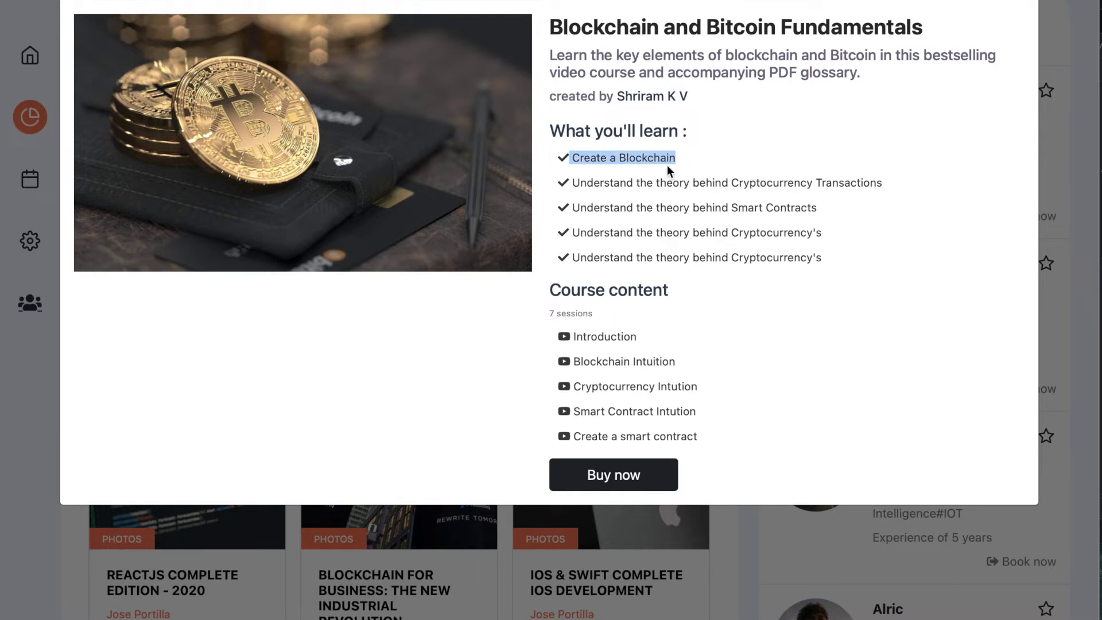
drag(574, 183, 831, 185)
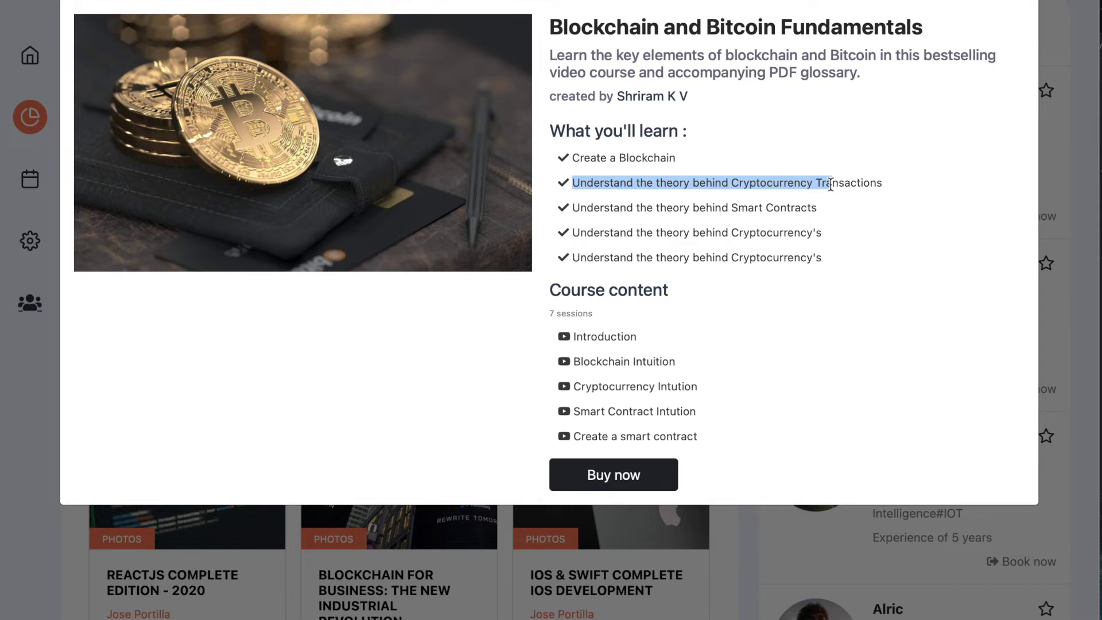
drag(570, 207, 833, 210)
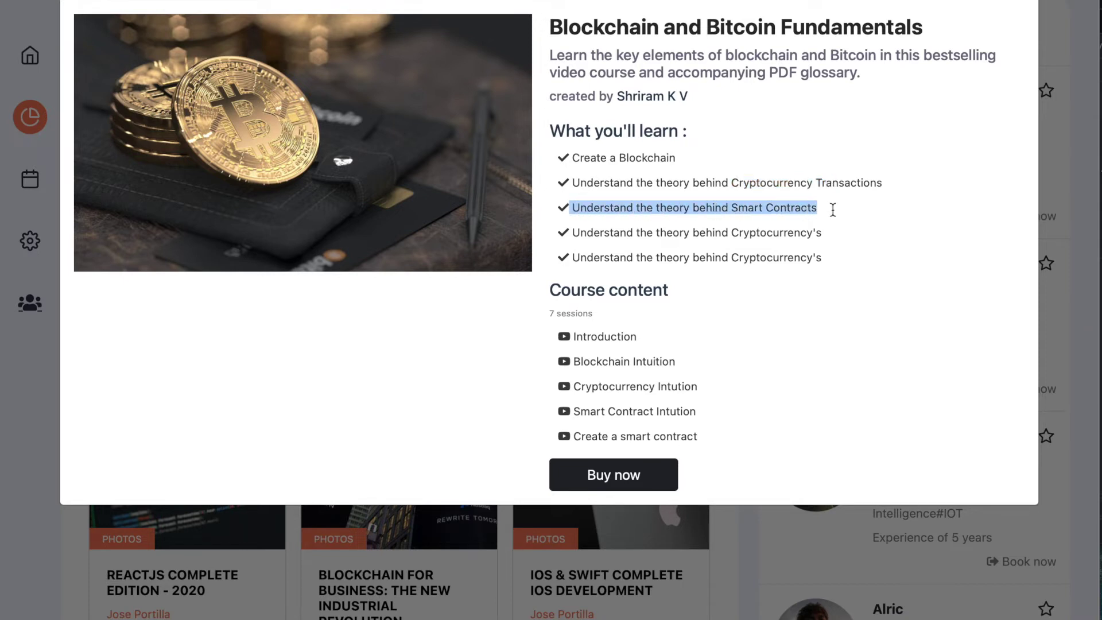
drag(573, 231, 843, 230)
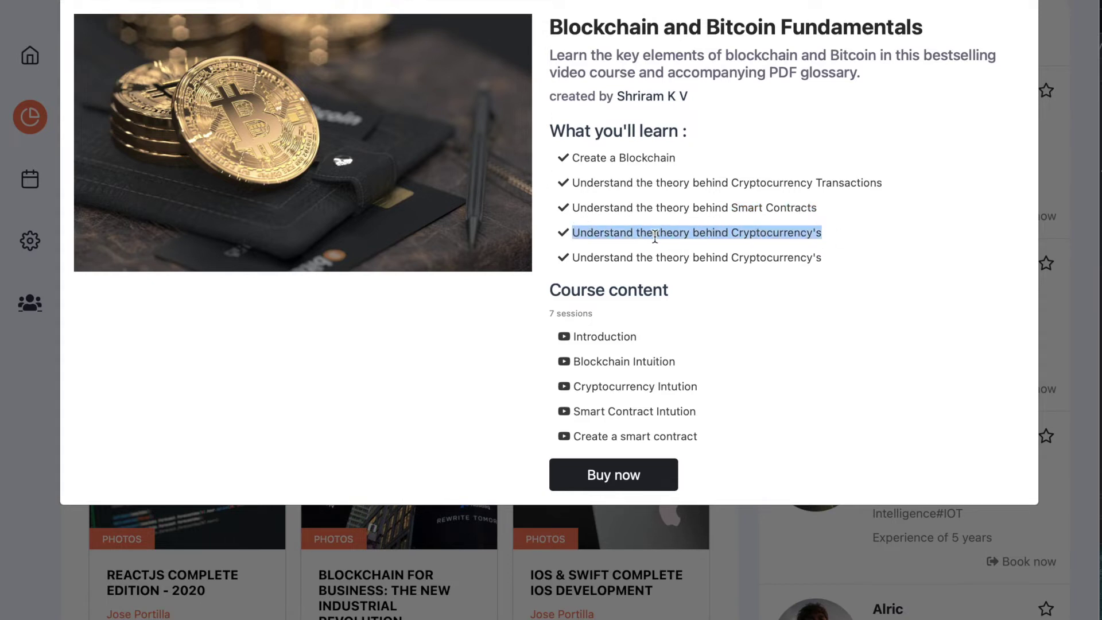
drag(574, 257, 838, 262)
click(837, 262)
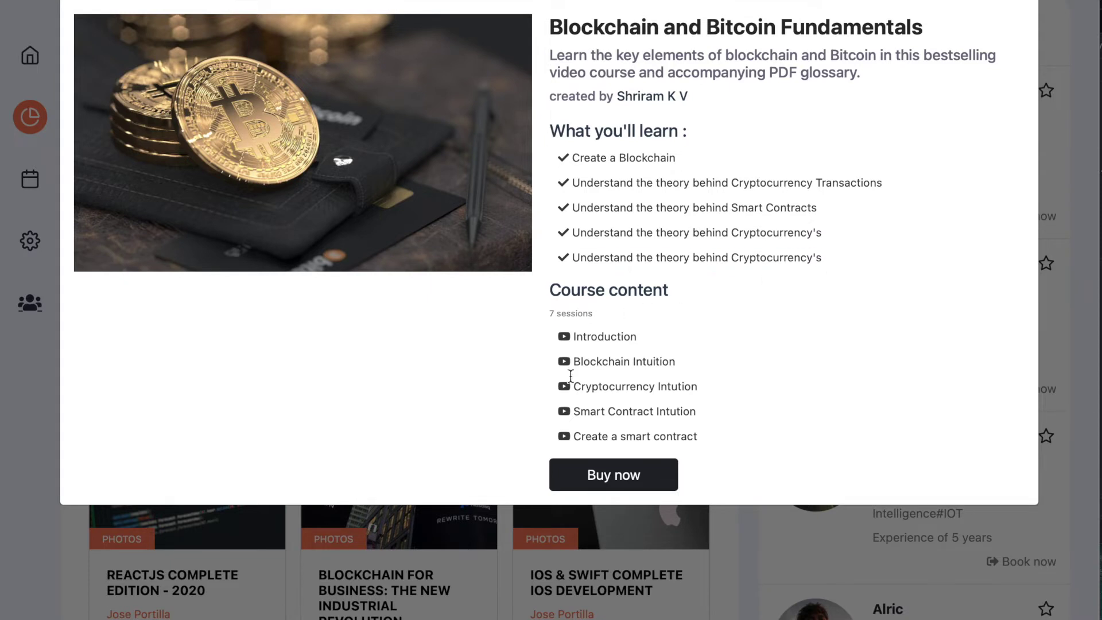
click(620, 484)
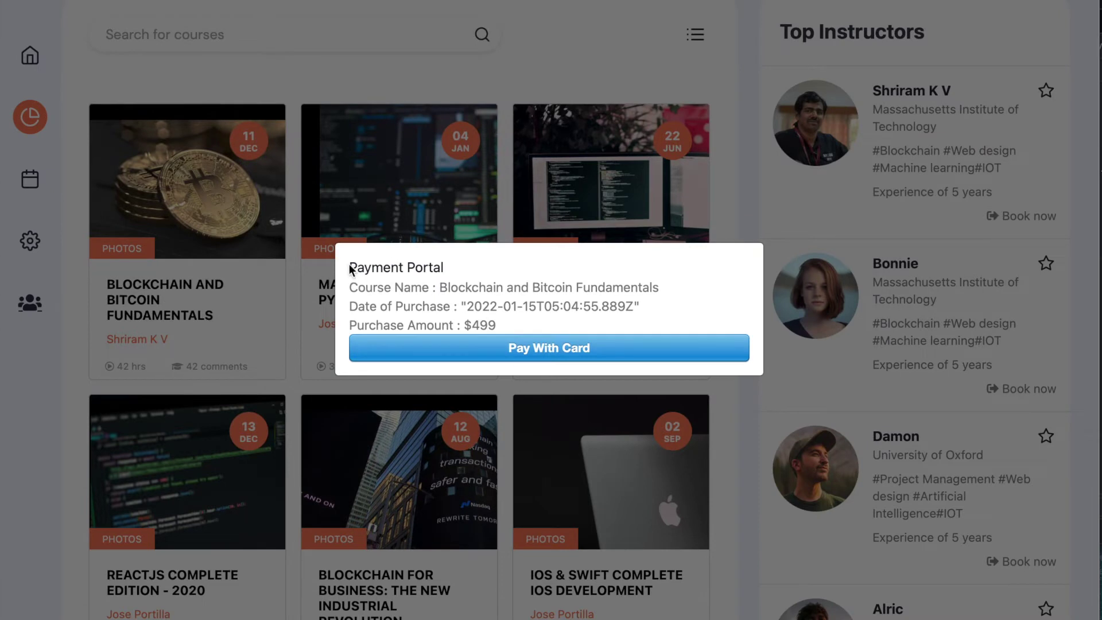
- Review the payment details, including purchase date 2022-01-15, and proceed to card payment
mouse_move(350, 270)
mouse_down()
mouse_move(462, 265)
mouse_move(684, 313)
mouse_move(686, 284)
mouse_up()
click(463, 264)
click(657, 287)
drag(468, 303, 538, 307)
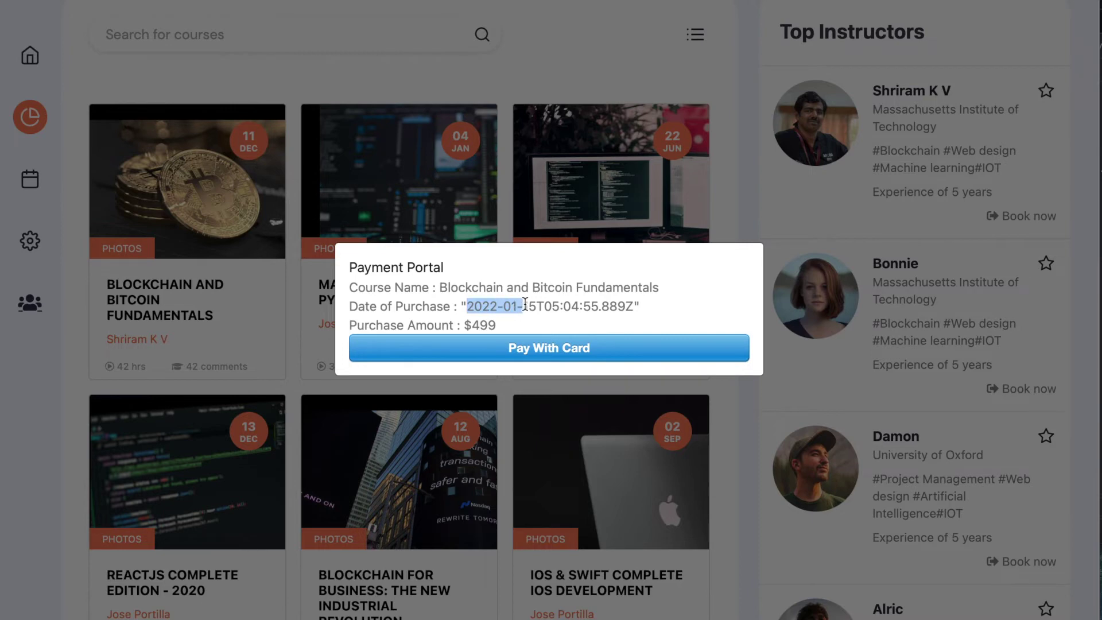
click(542, 351)
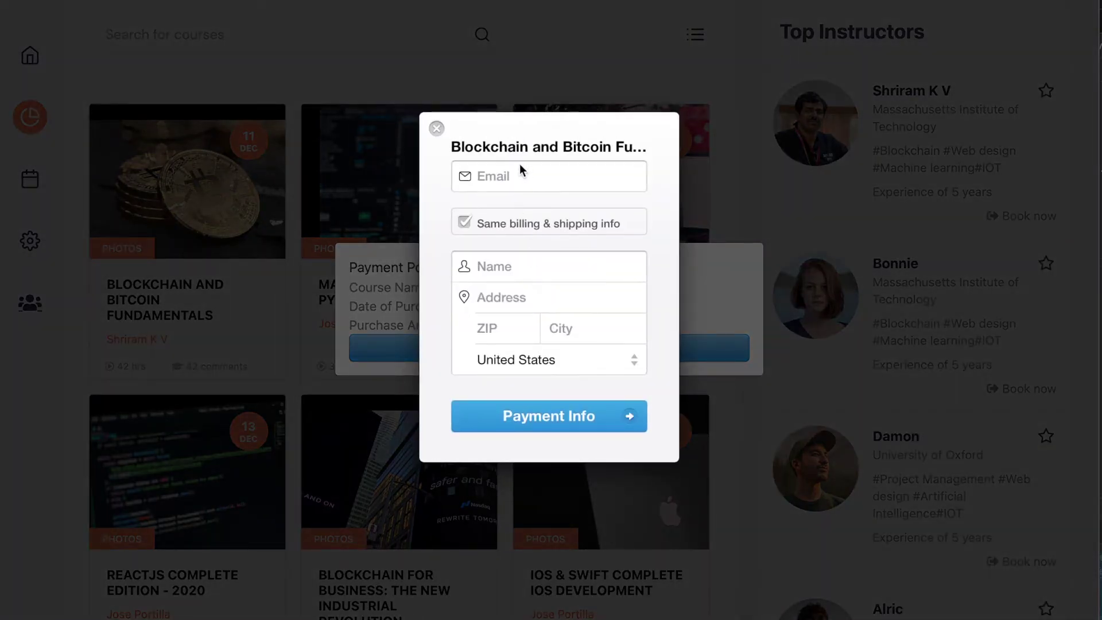
- Enter the billing email, name, address, ZIP code and city at checkout
click(509, 176)
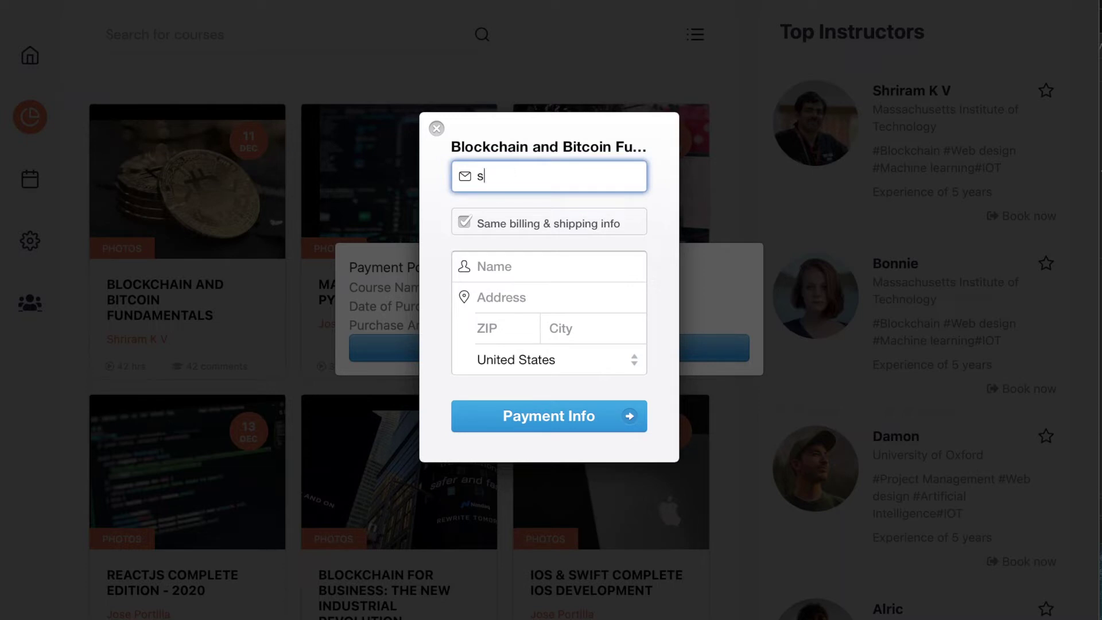
click(527, 264)
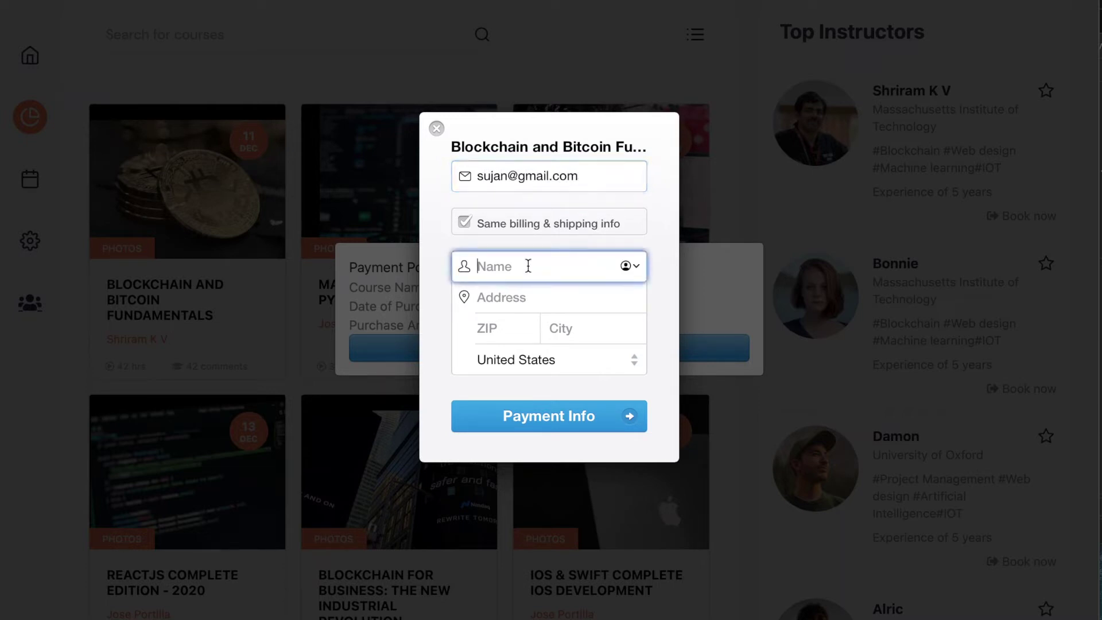
text(sujan)
key(Tab)
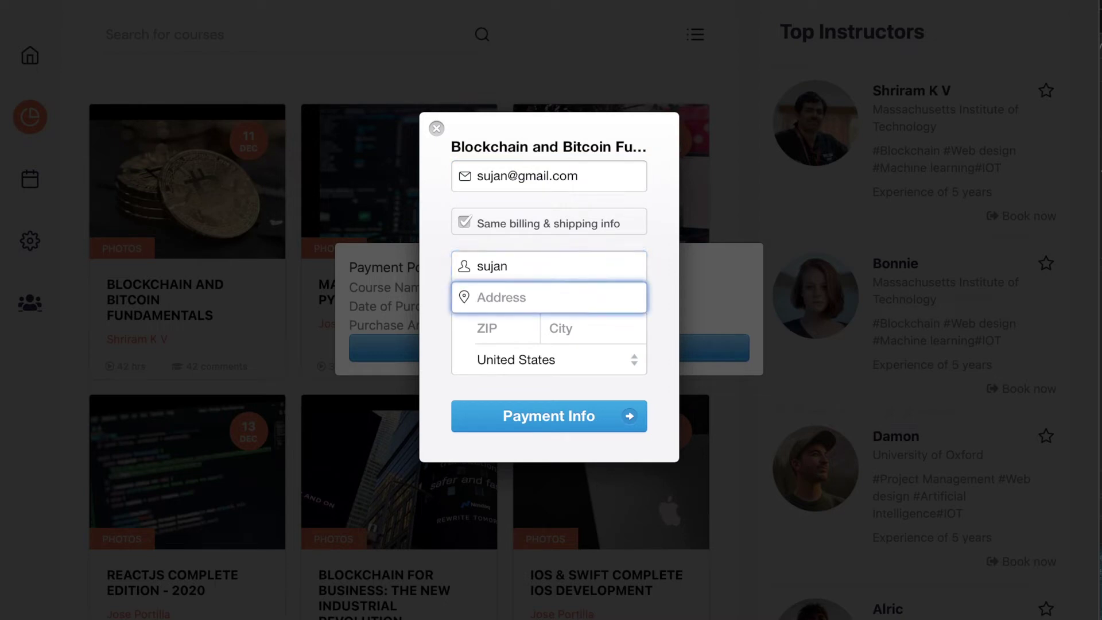
text(india)
click(497, 336)
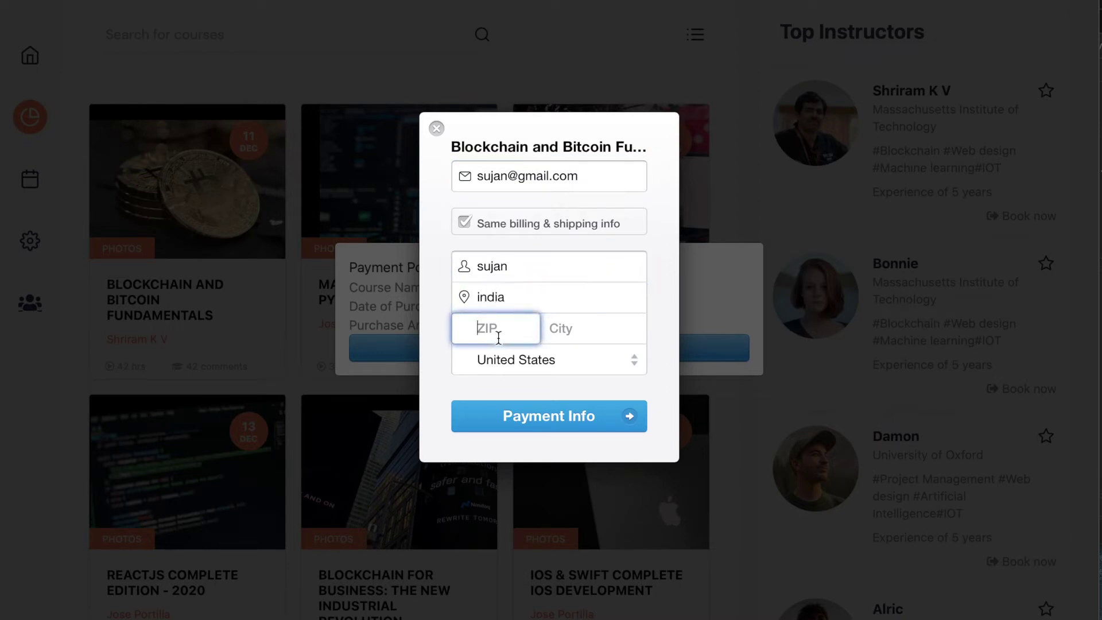
text(638107)
click(561, 327)
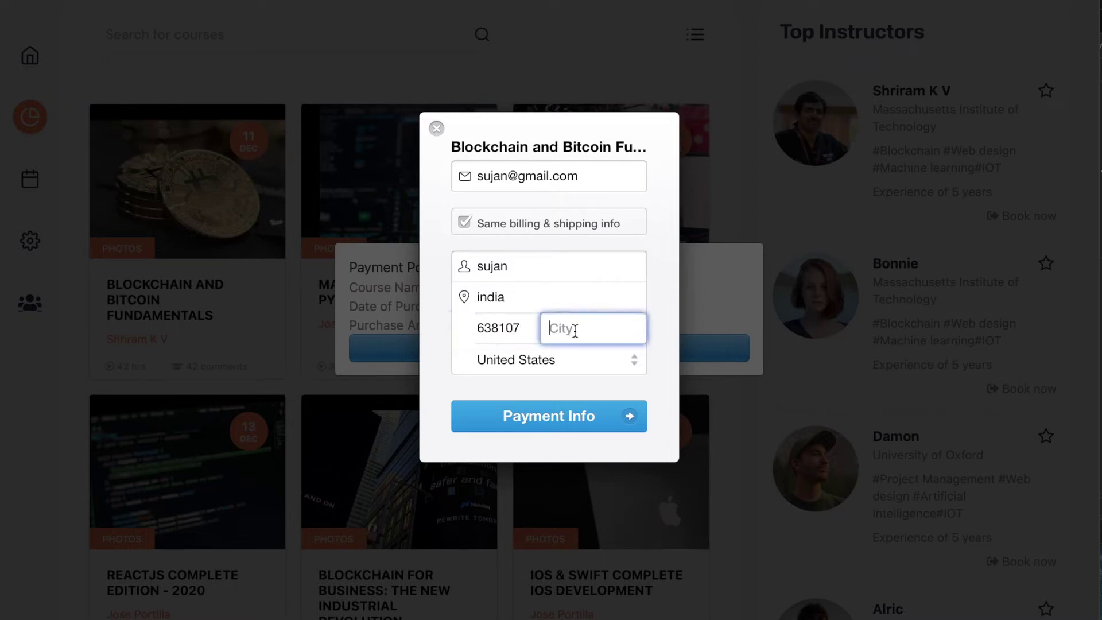
text(Villarasampatti)
- Choose India as the billing country and continue to the card payment form
click(572, 359)
click(573, 360)
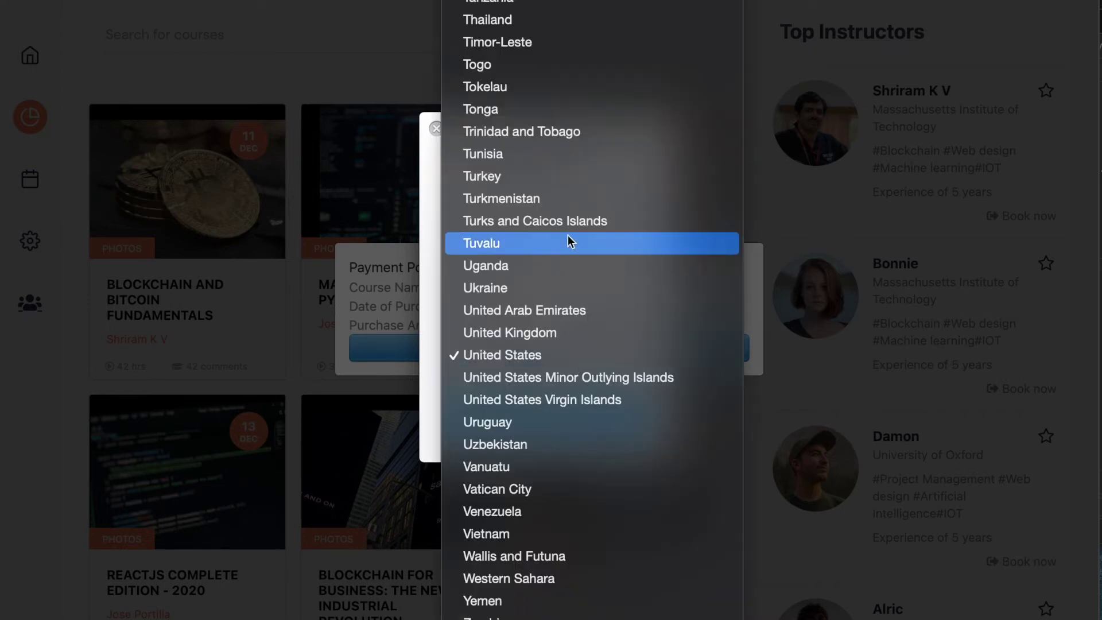
scroll(565, 130, up, 10)
scroll(565, 129, up, 10)
scroll(566, 129, up, 10)
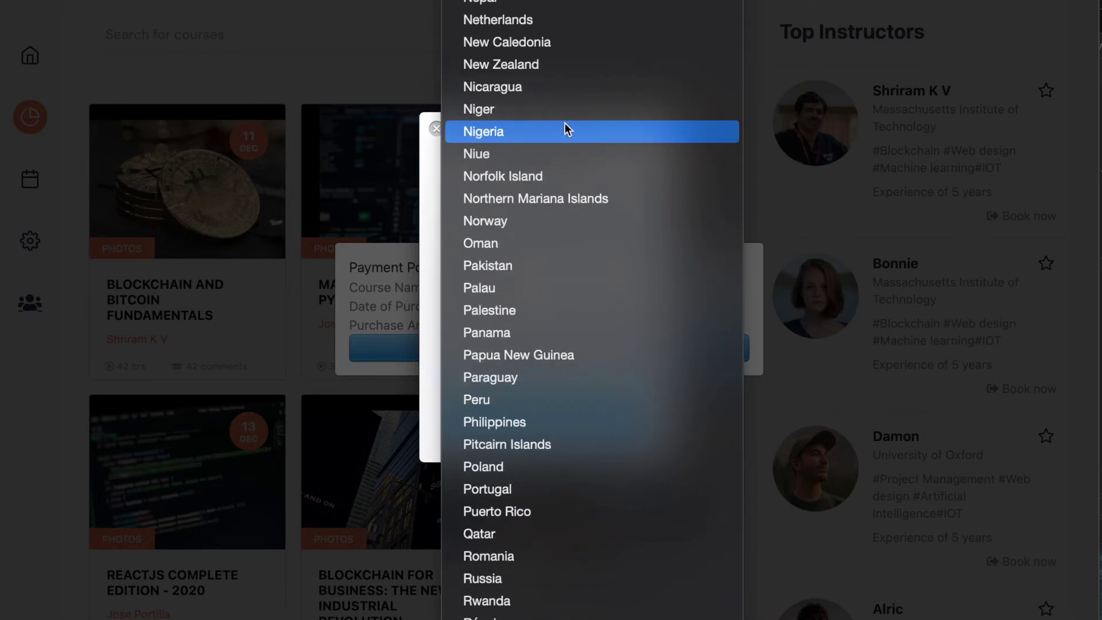
scroll(565, 130, up, 10)
scroll(565, 130, up, 10)
scroll(565, 129, up, 10)
scroll(565, 129, up, 10)
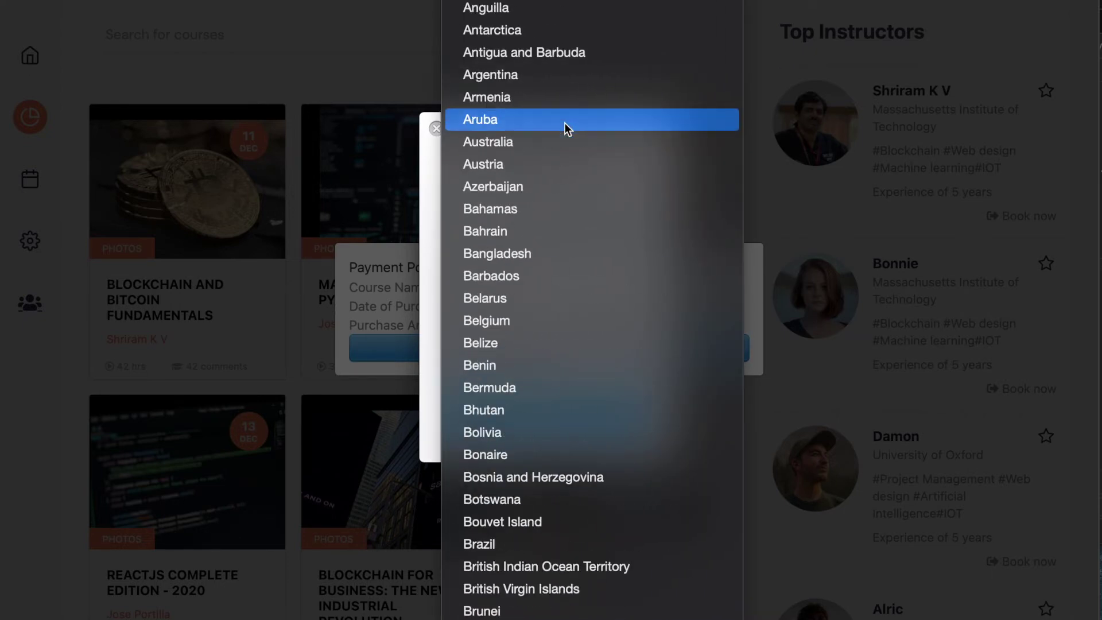
scroll(523, 329, down, 5)
scroll(524, 330, down, 10)
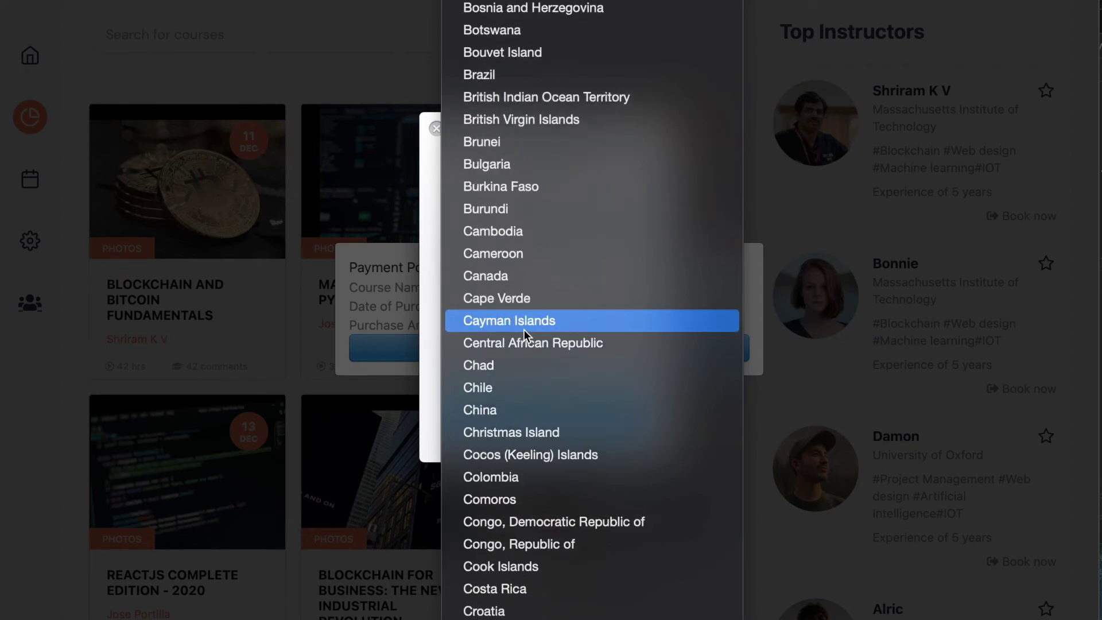
scroll(524, 329, down, 10)
scroll(524, 337, down, 5)
scroll(524, 335, down, 10)
scroll(524, 336, down, 10)
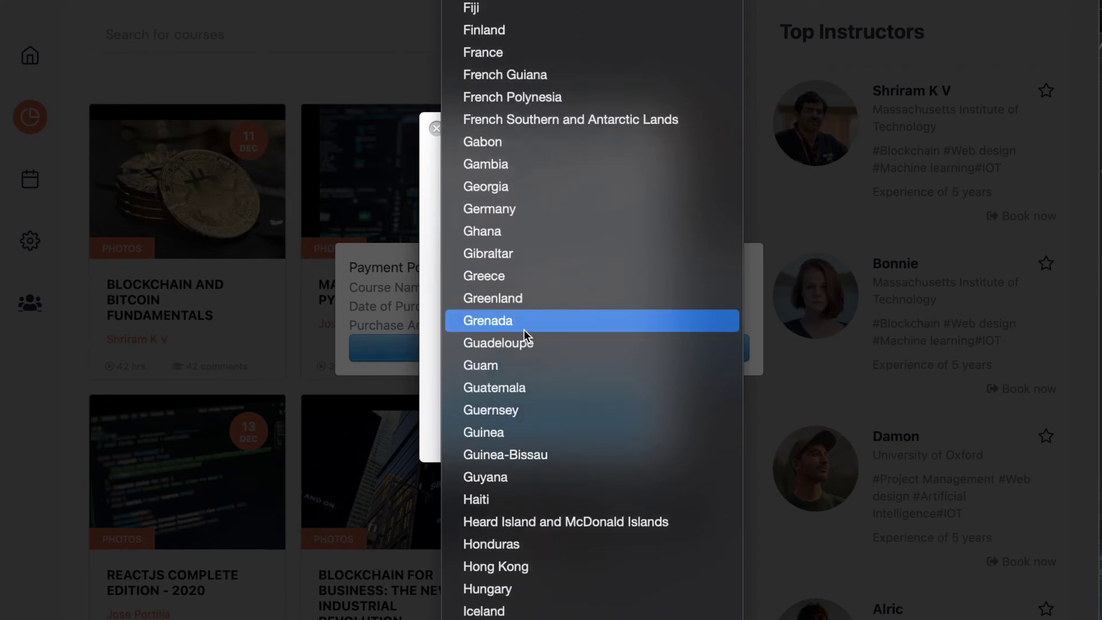
scroll(523, 335, down, 3)
click(483, 565)
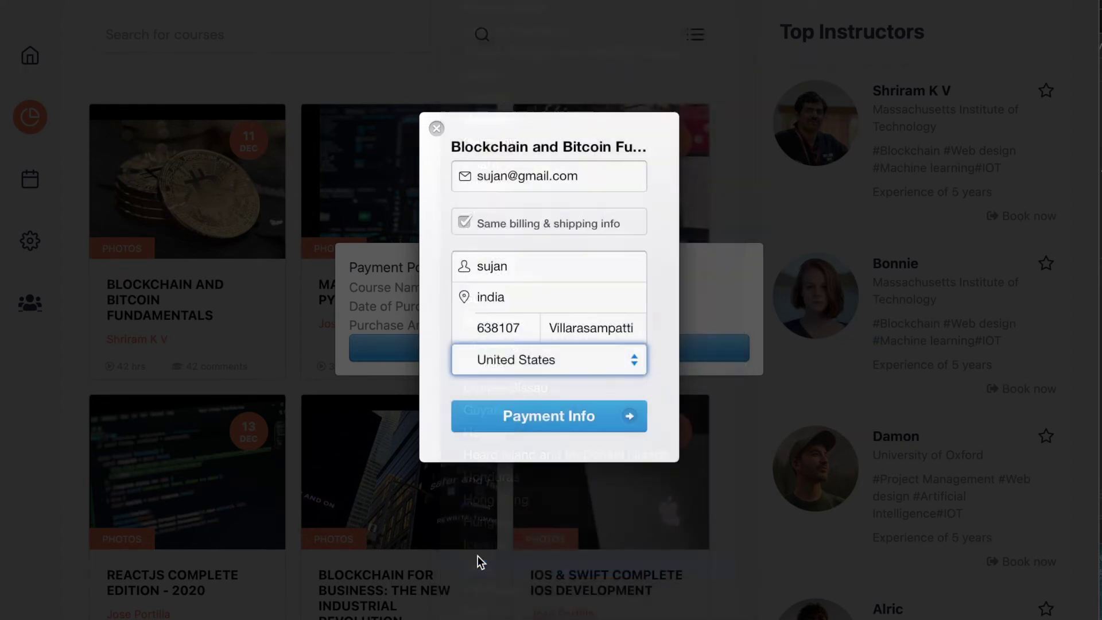
click(533, 418)
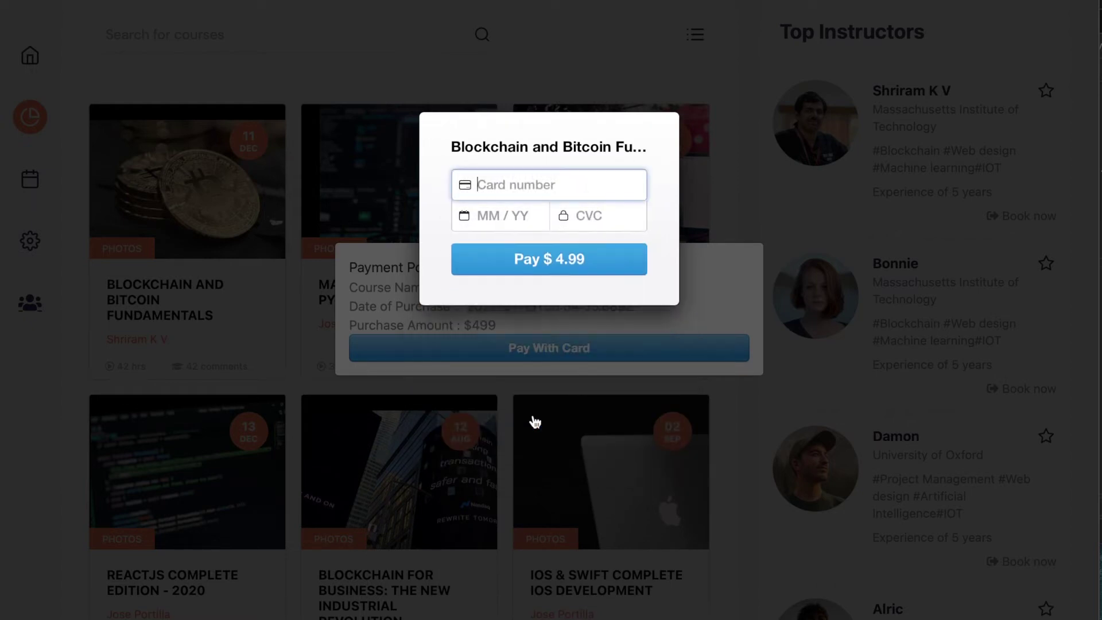
text(4242 4242 42)
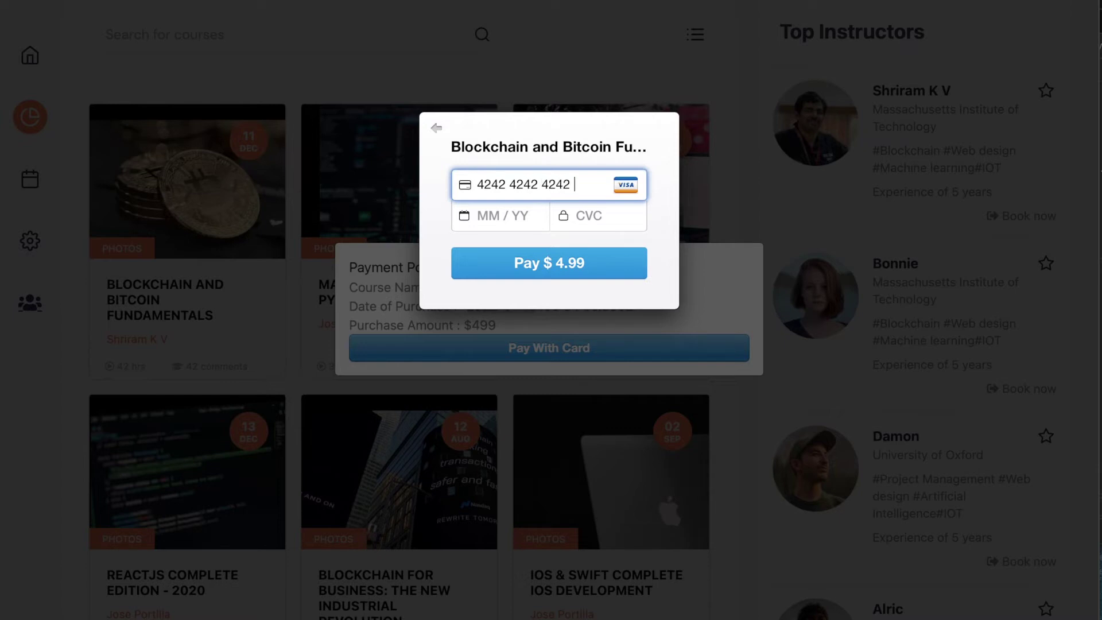
text(4242)
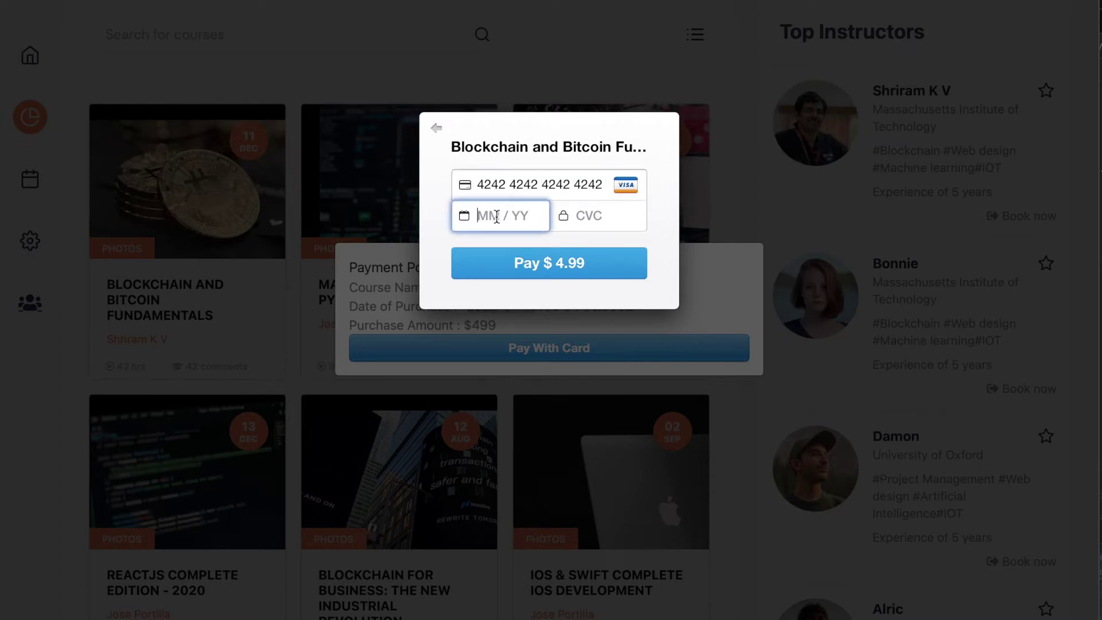
text(12 /243)
click(592, 227)
text(12)
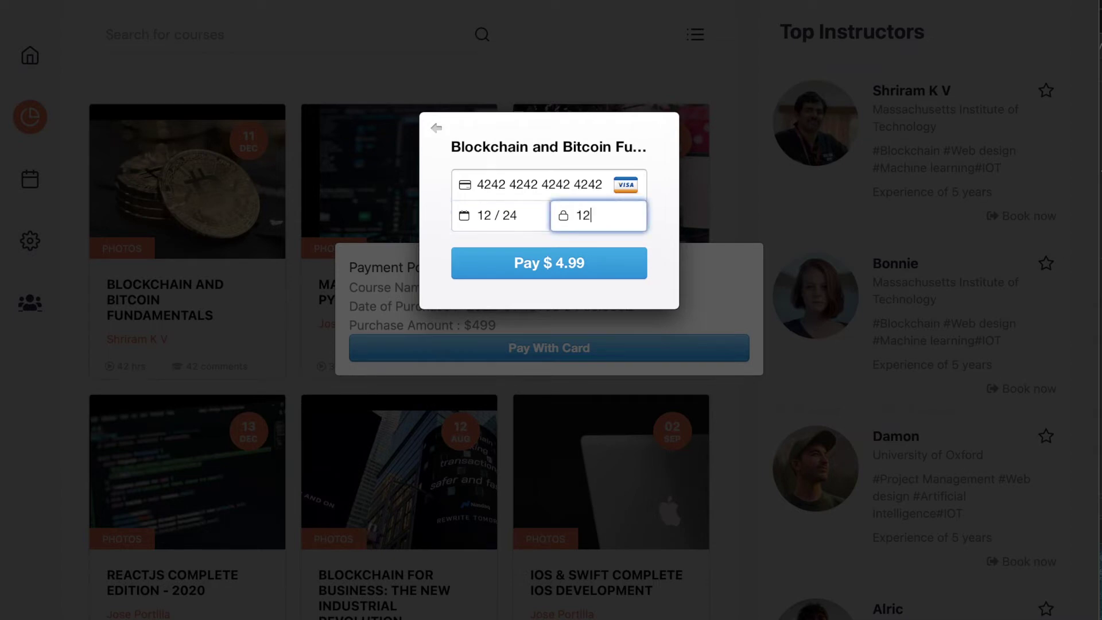
click(593, 262)
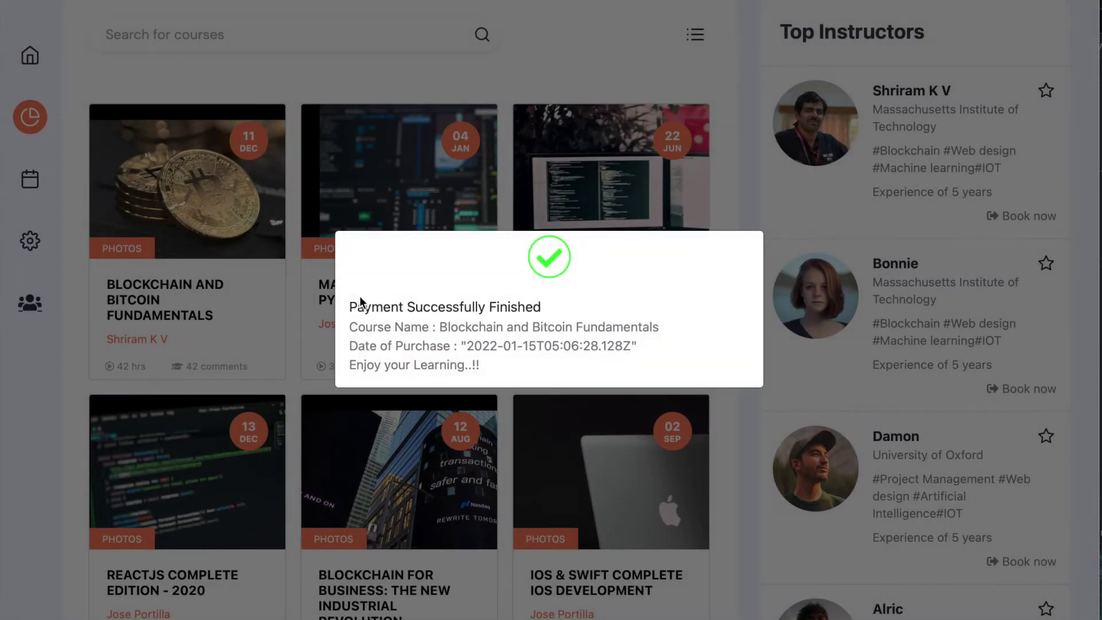
- Highlight the success message, purchased course name and 'Enjoy your Learning' line, then close the modal
drag(349, 306, 567, 304)
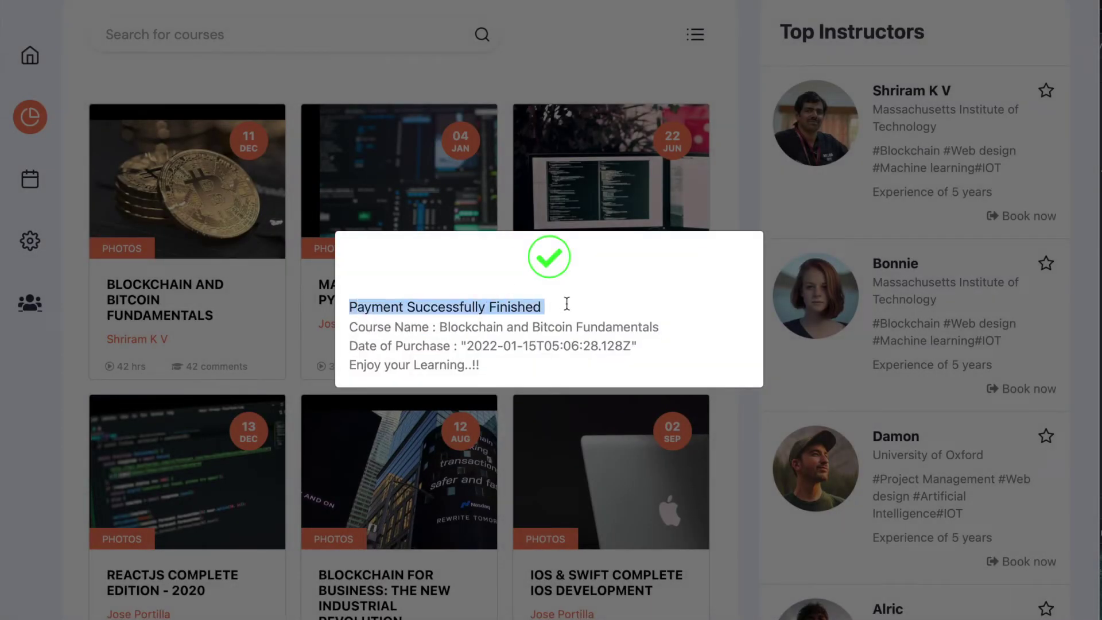
click(567, 305)
drag(440, 327, 693, 324)
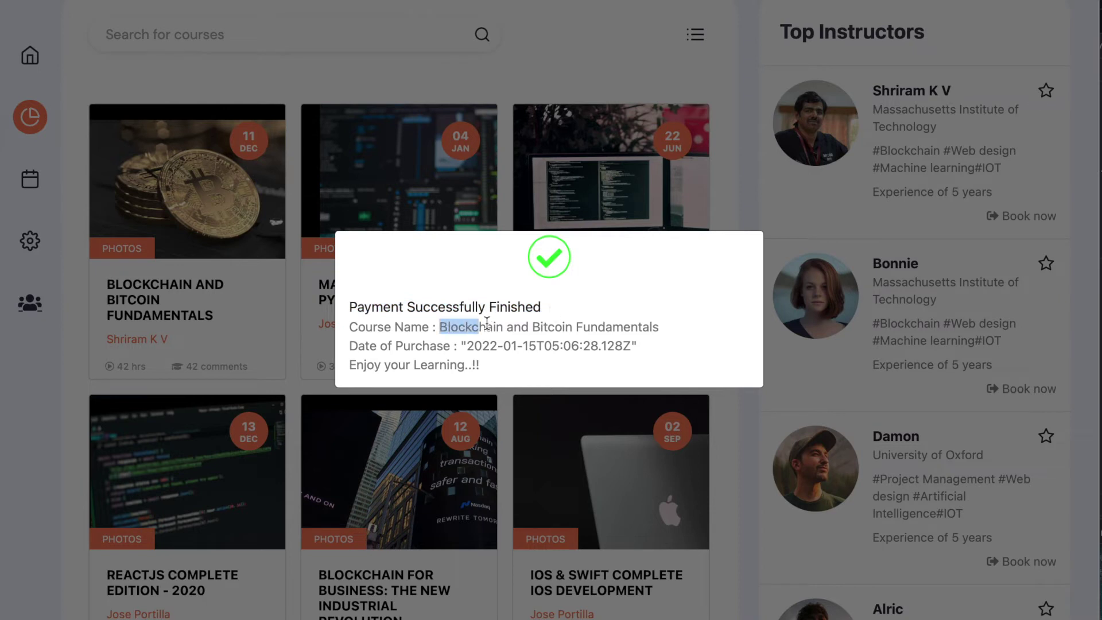
click(692, 323)
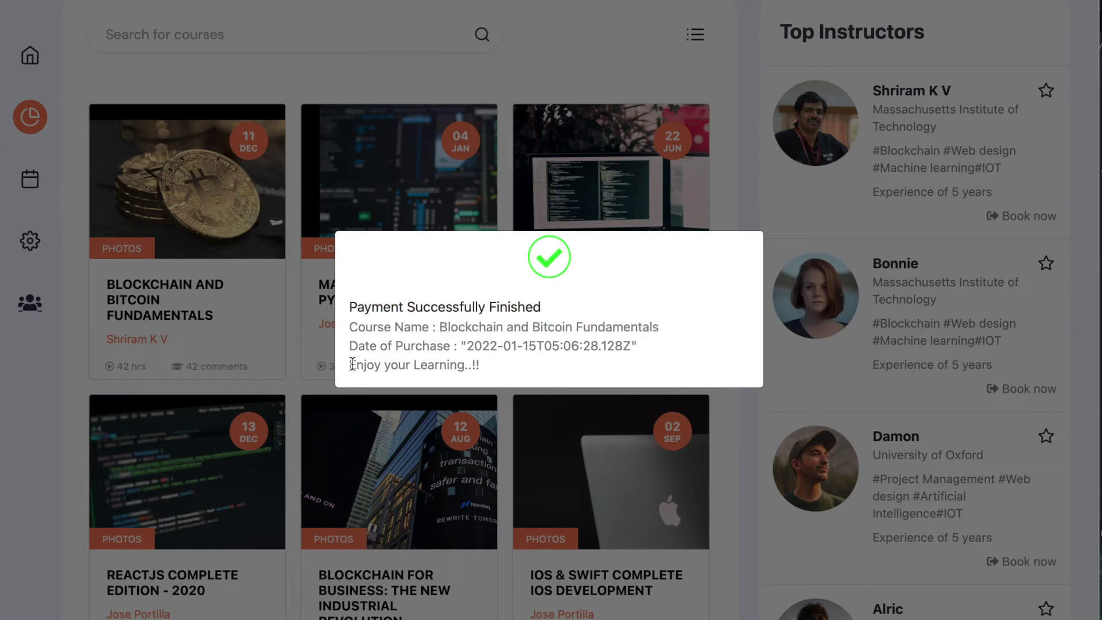
drag(350, 364, 524, 372)
click(524, 372)
click(545, 428)
mouse_move(187, 241)
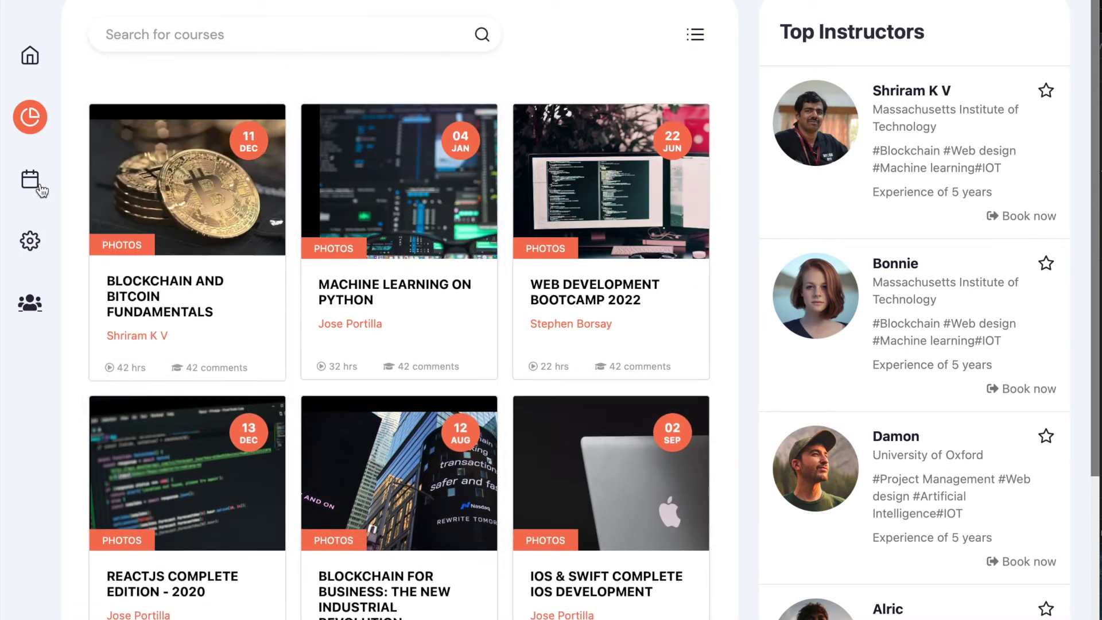
- Open the Machine learning class Meet link from the schedule, declining camera and microphone access
click(31, 181)
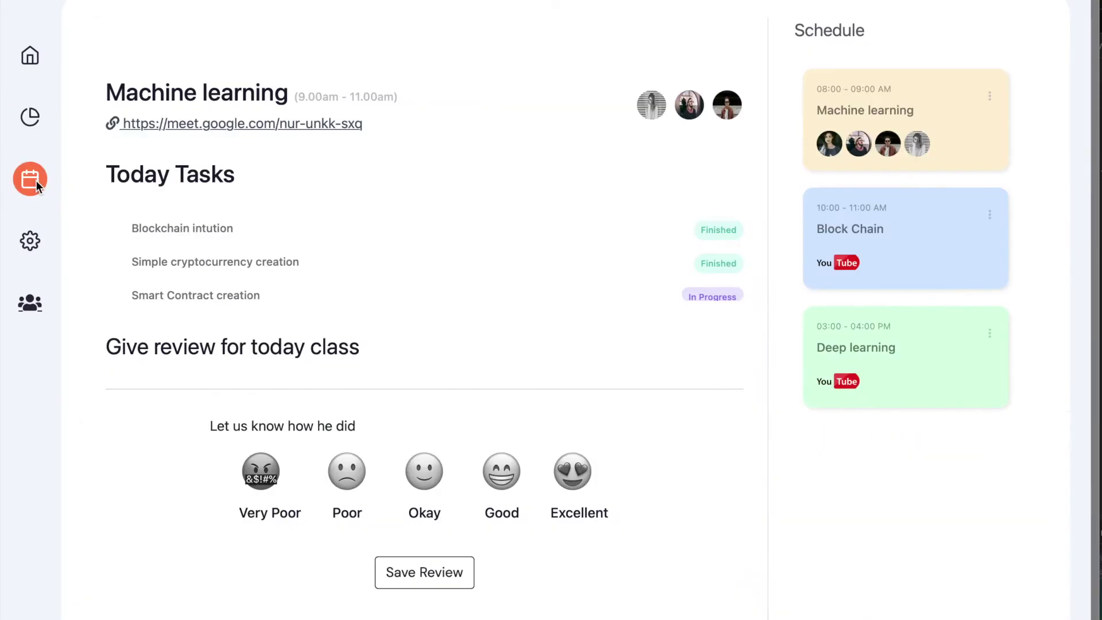
drag(105, 93, 396, 90)
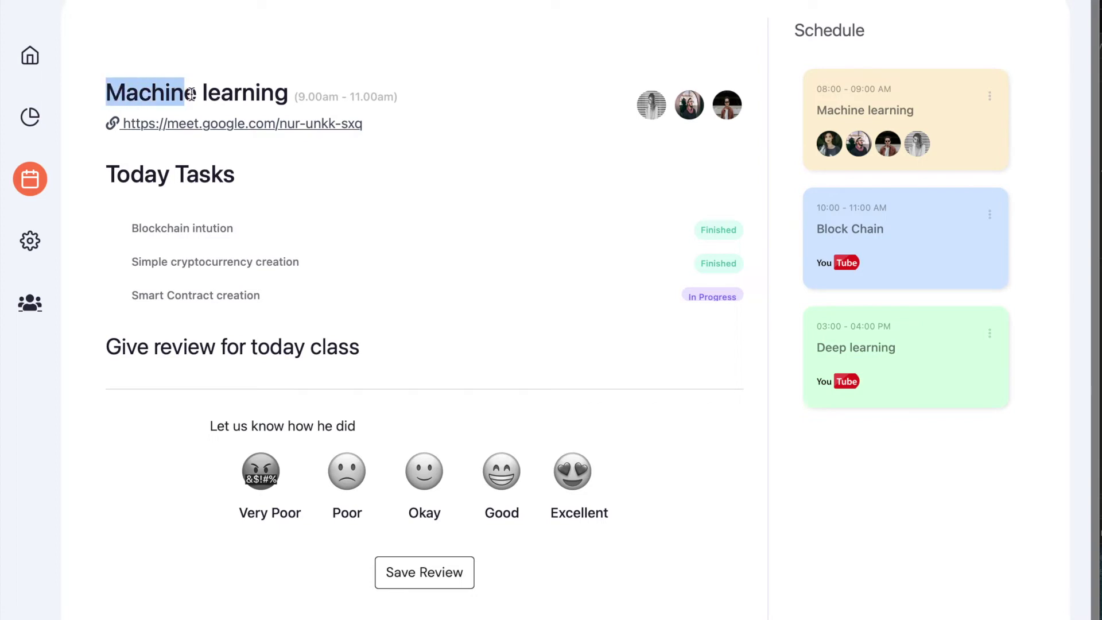
click(429, 95)
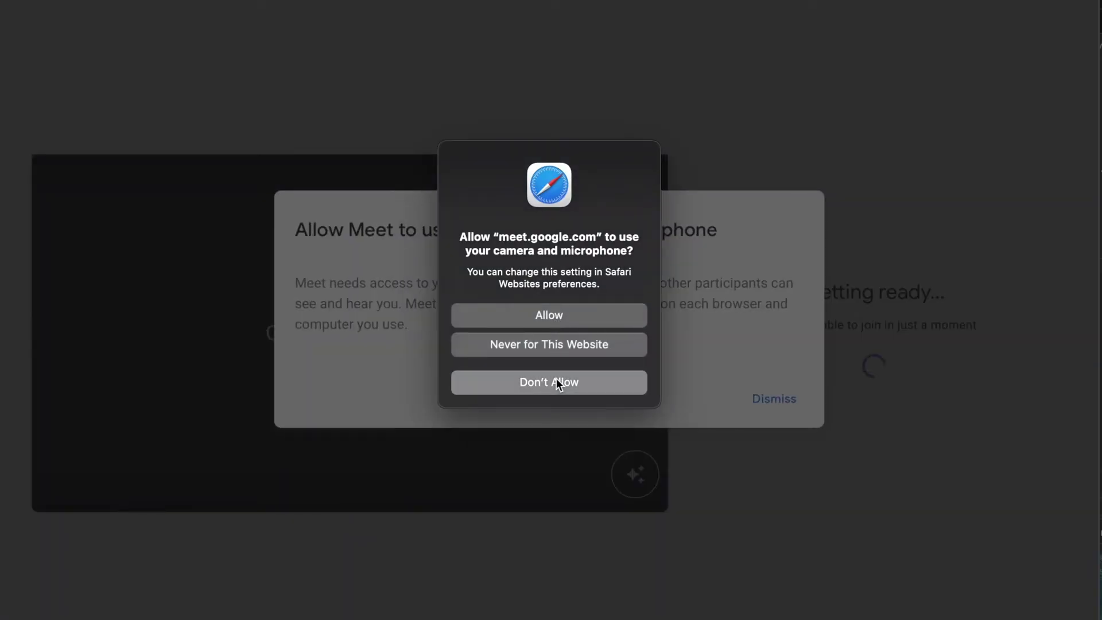
click(556, 381)
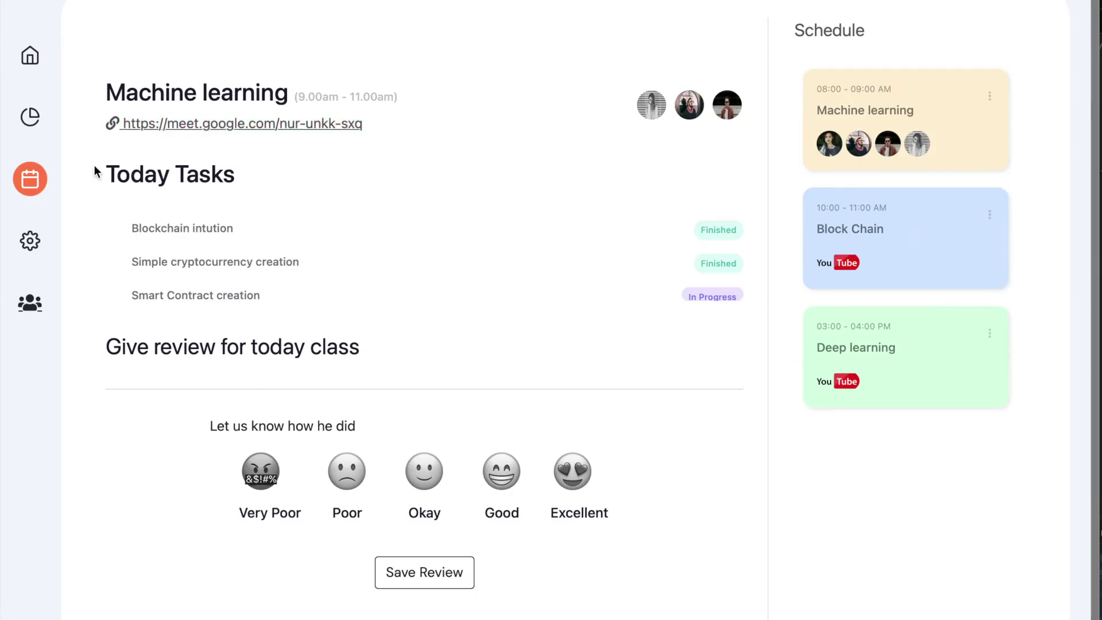
- Highlight the Today Tasks heading, both blockchain tasks and the review section heading
drag(96, 172, 257, 171)
click(257, 170)
drag(135, 228, 253, 226)
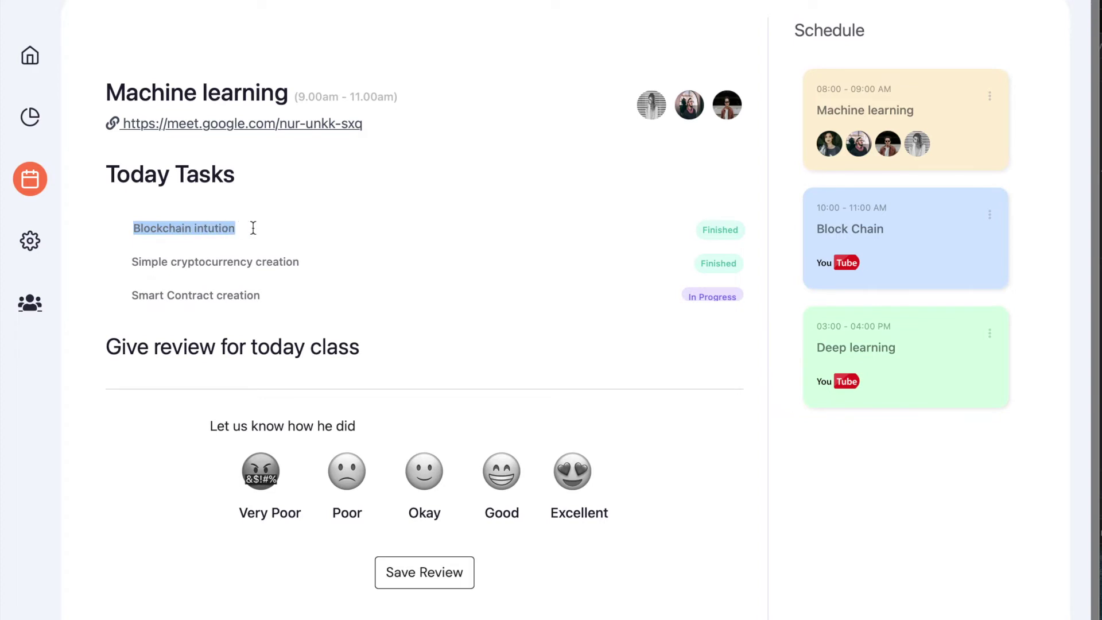
click(256, 231)
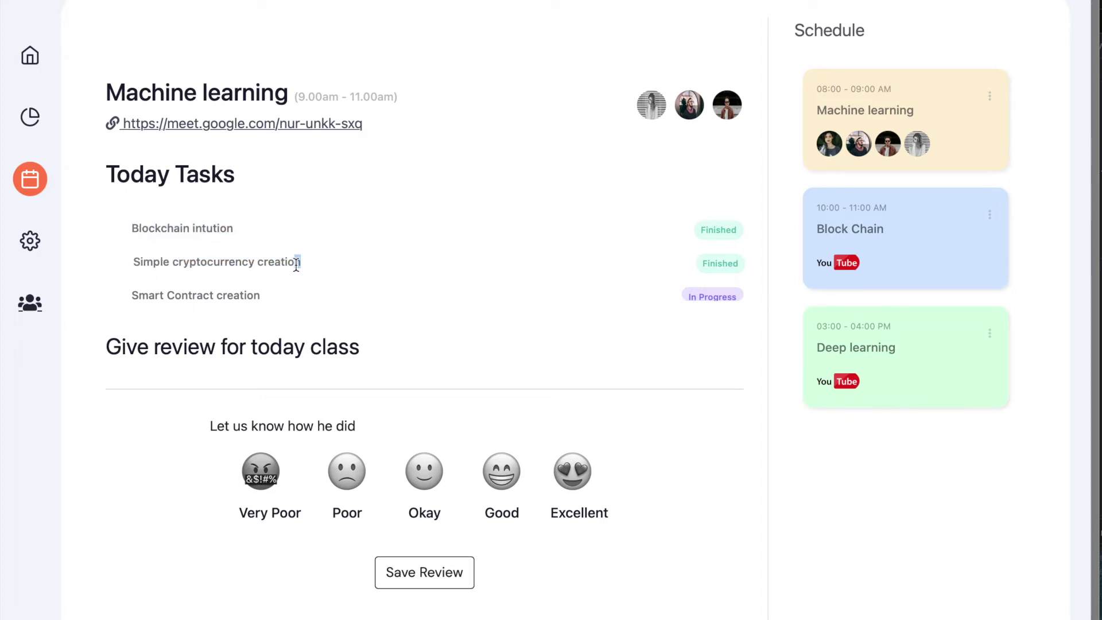
drag(296, 260, 142, 257)
click(123, 305)
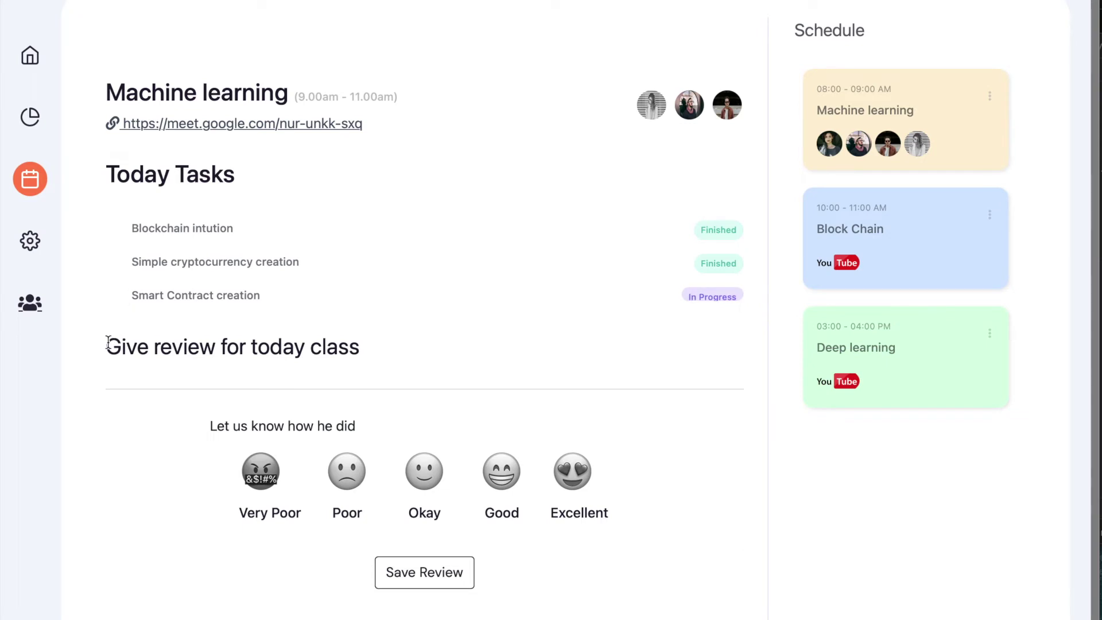
drag(106, 346, 365, 347)
click(401, 350)
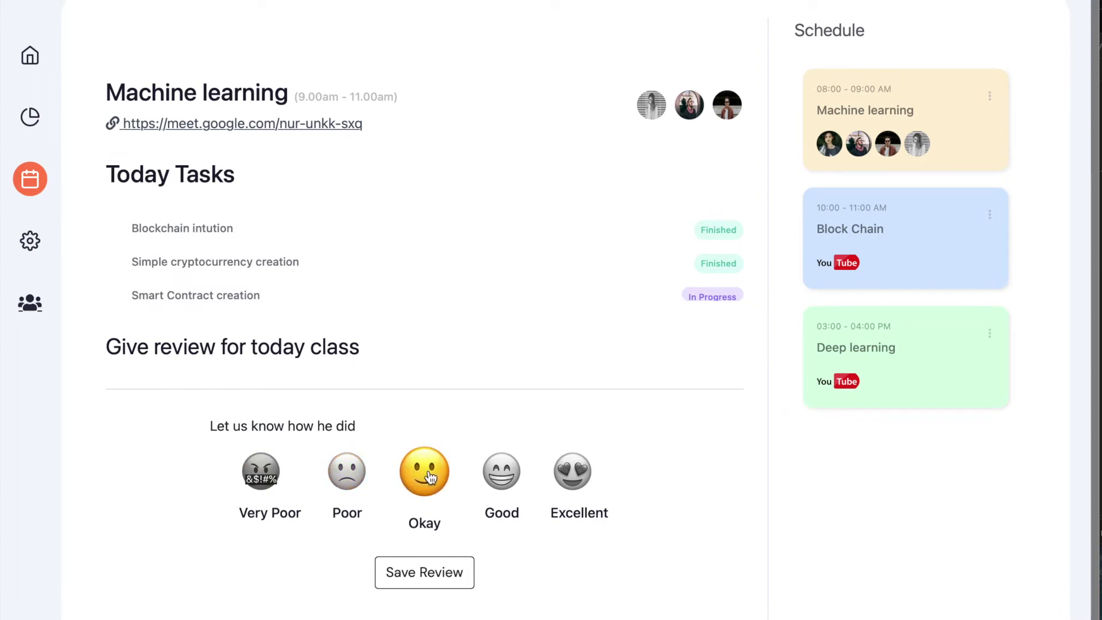
- Rate today's Machine learning class Excellent and save the review
click(573, 474)
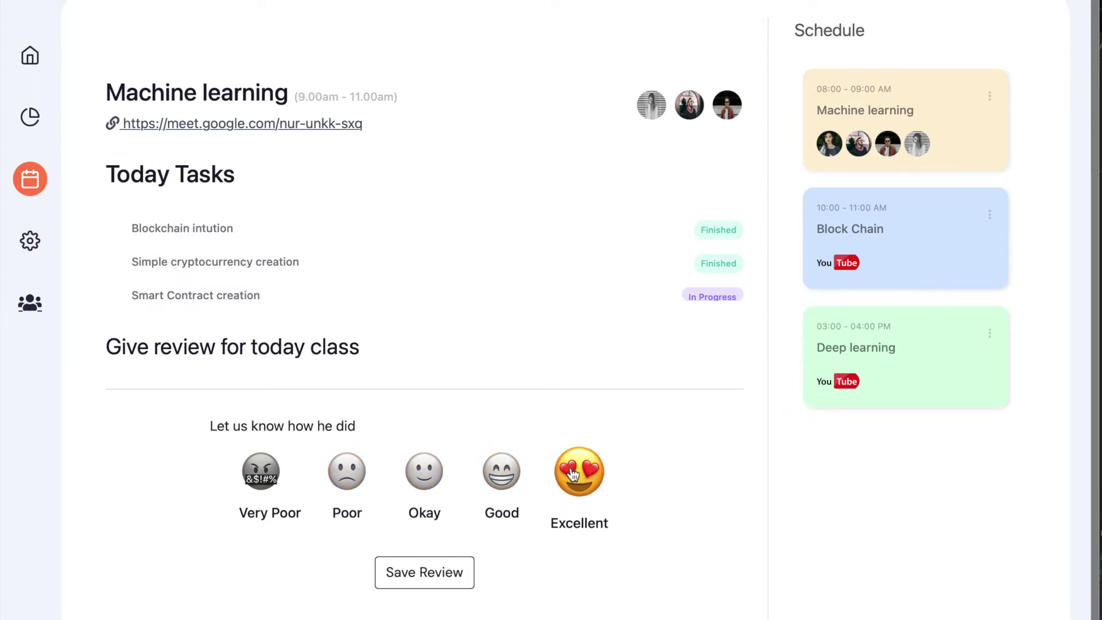
click(455, 580)
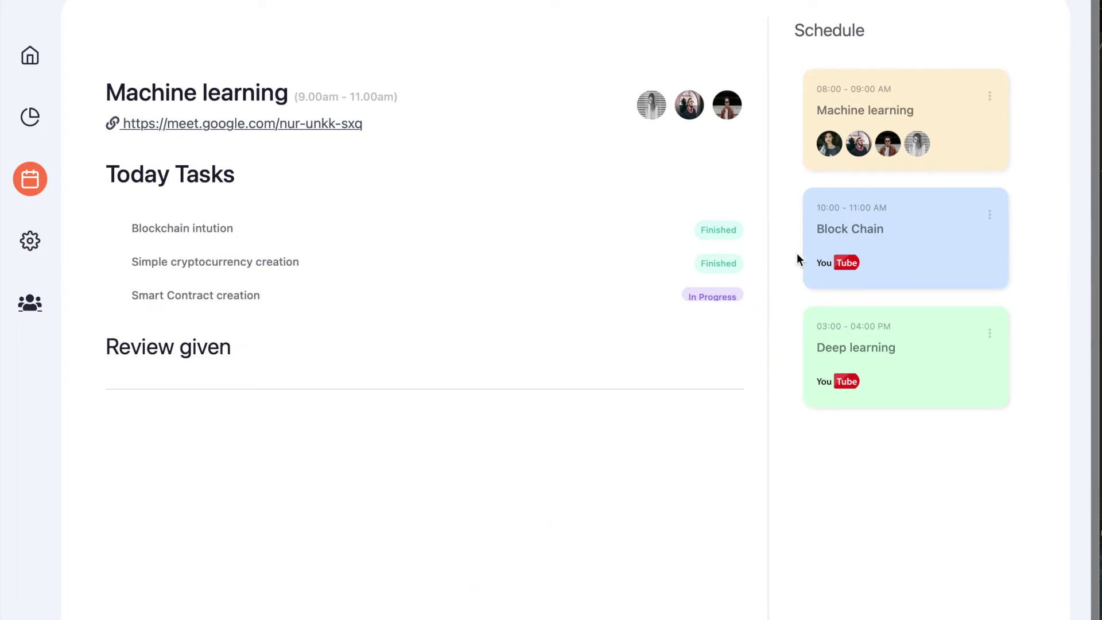
click(851, 229)
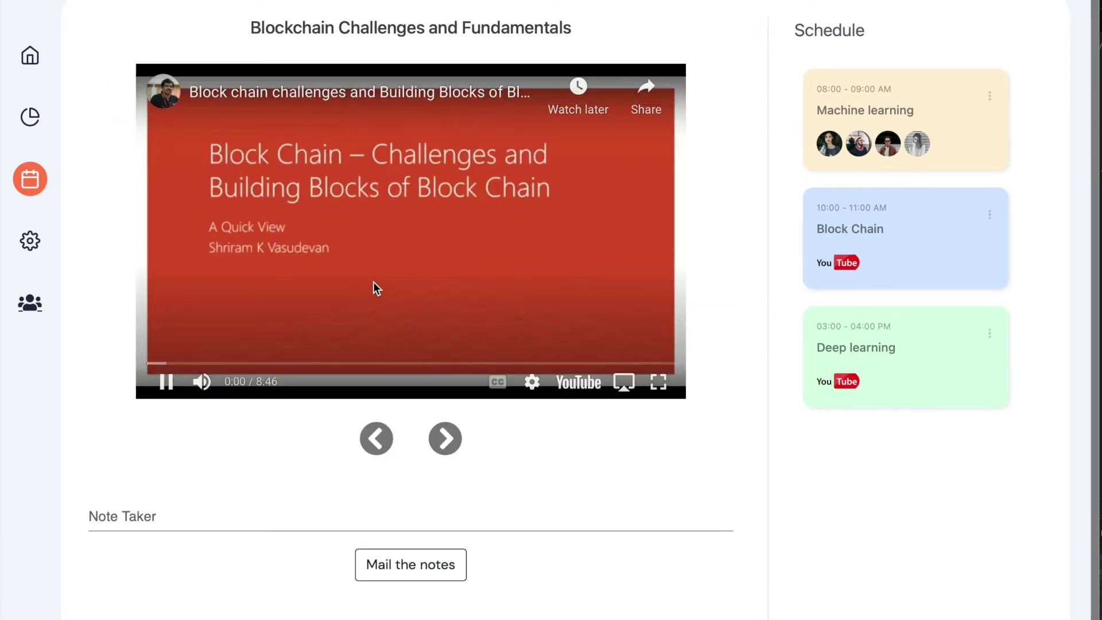
- Pause the Block Chain video, dismiss the overlay, toggle mute and jump to 0:55
click(374, 287)
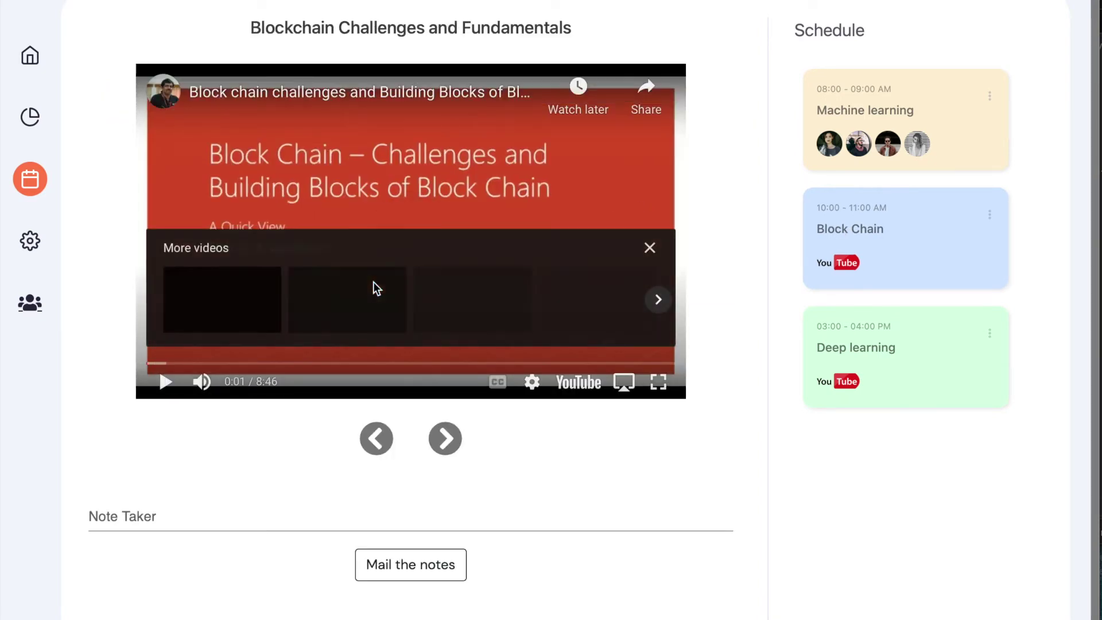
click(649, 249)
click(202, 381)
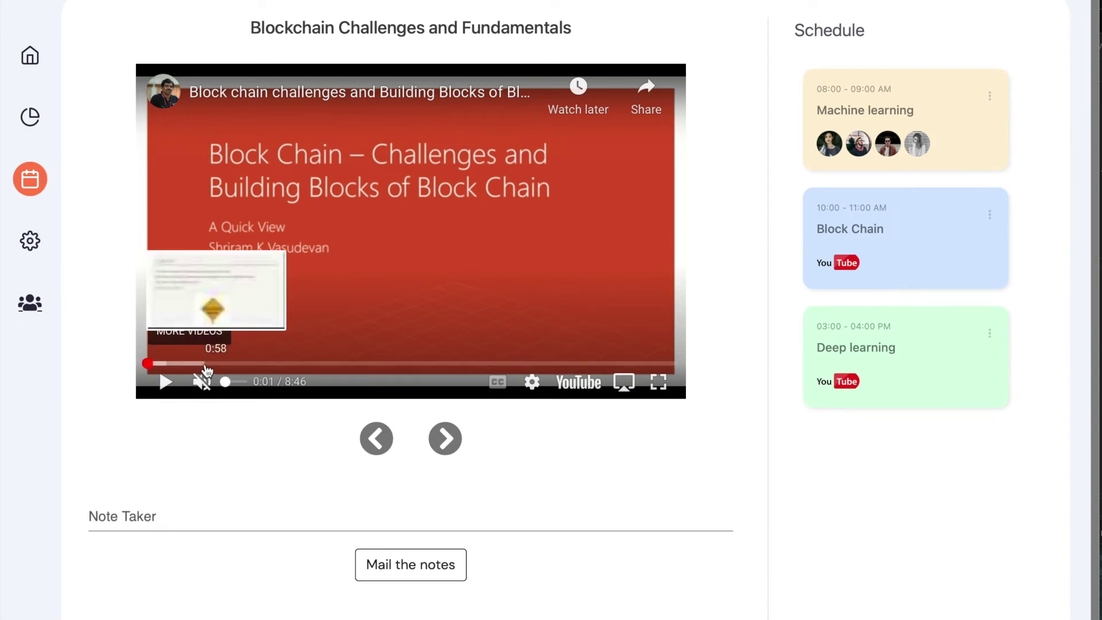
click(203, 363)
click(202, 382)
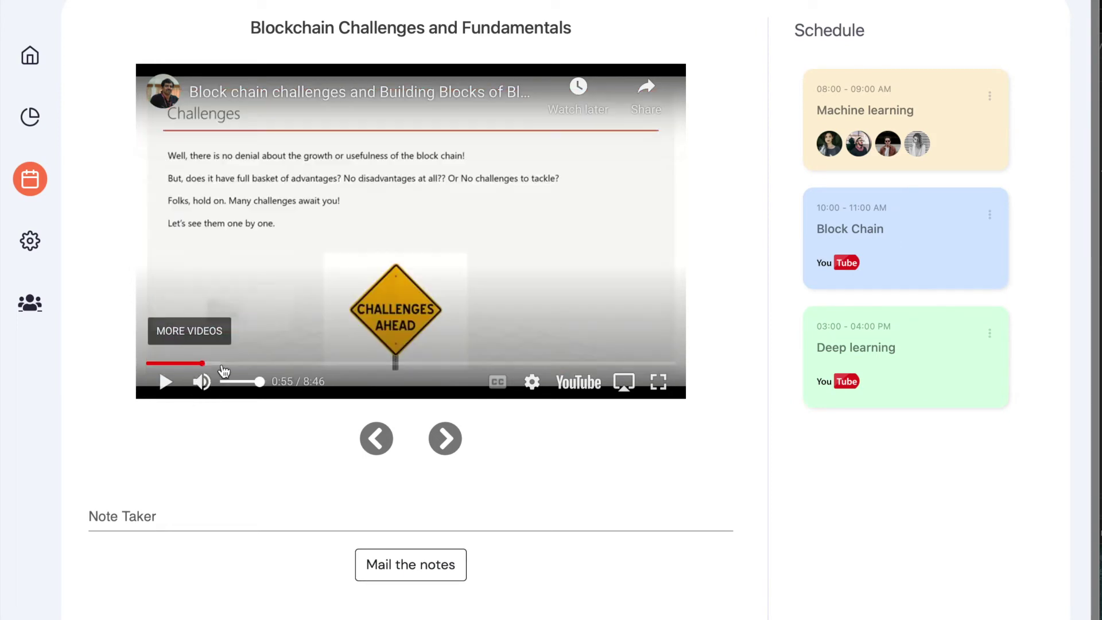
- Skip the lesson ahead through 1:37 and 2:49 to the 6:50 whiteboard example
click(245, 364)
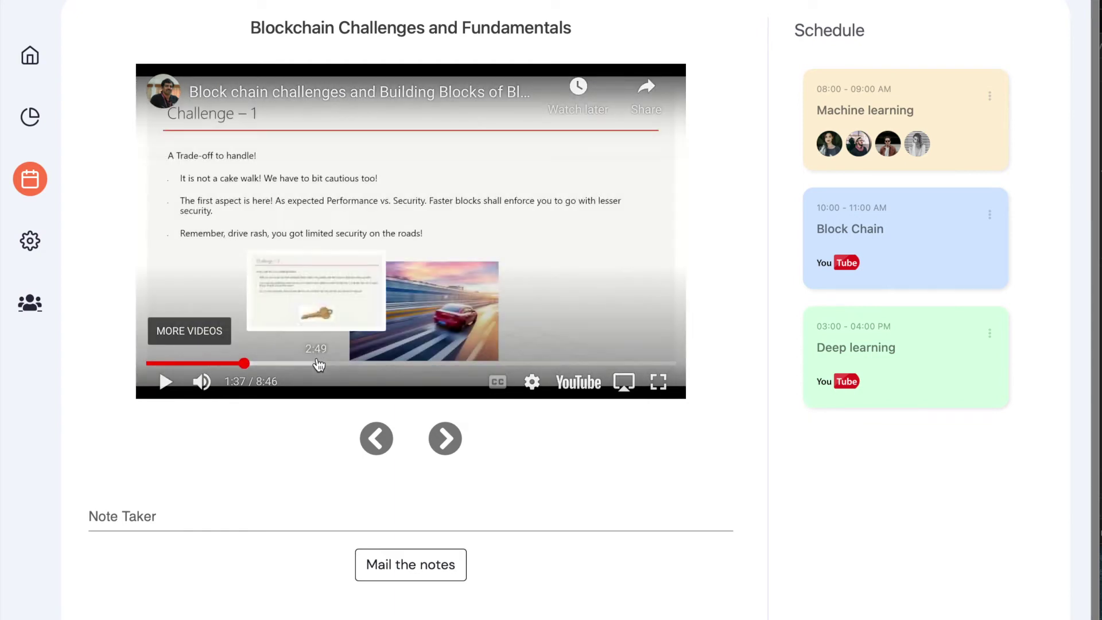
click(318, 364)
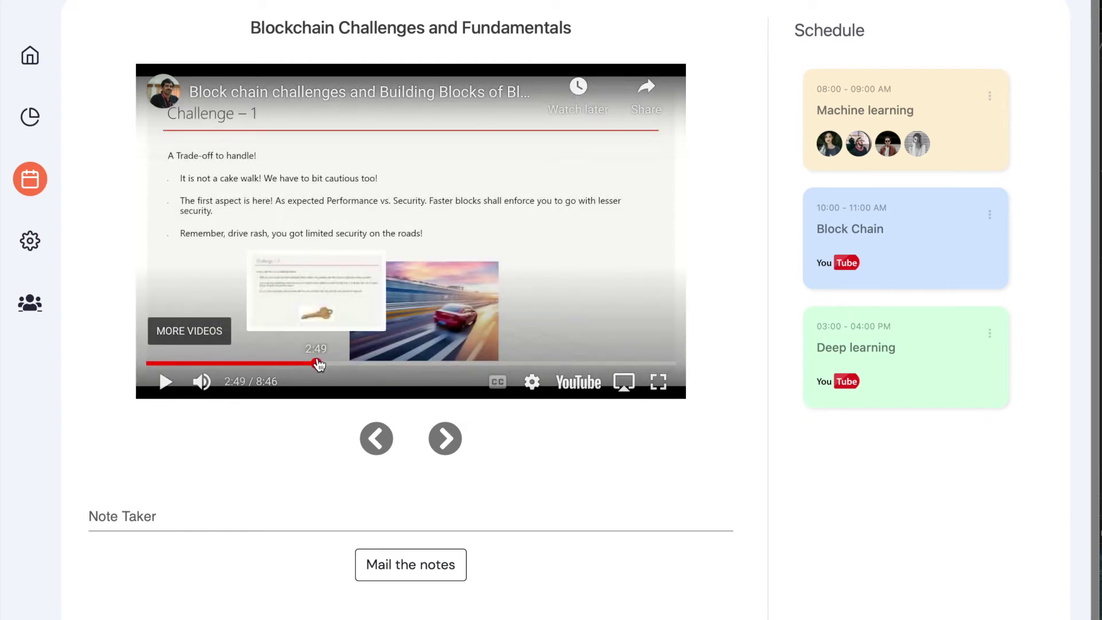
click(369, 364)
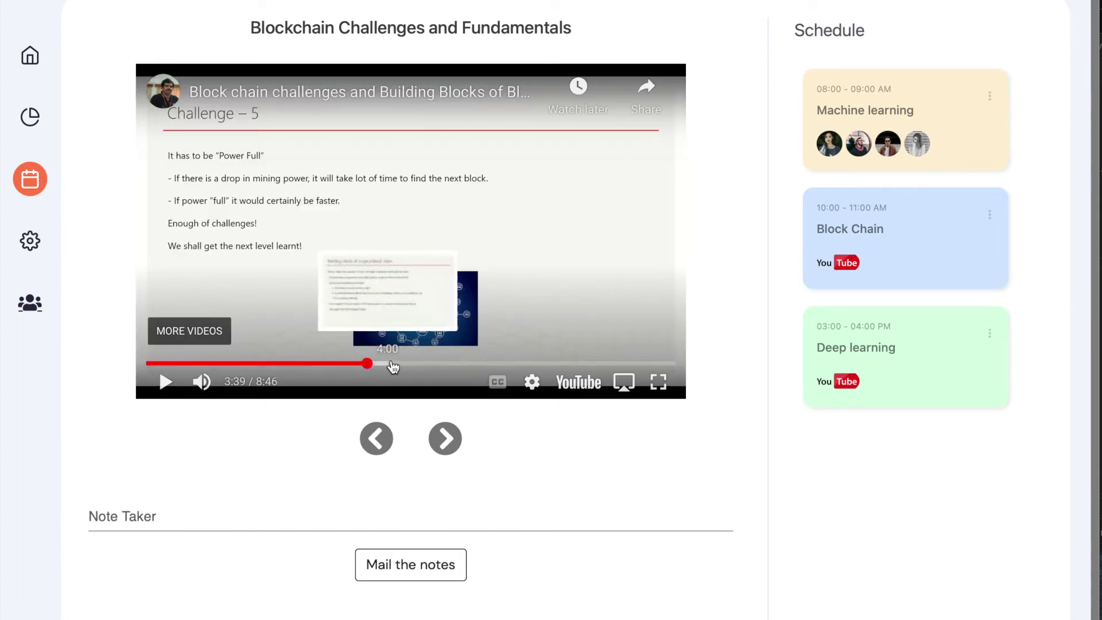
click(417, 364)
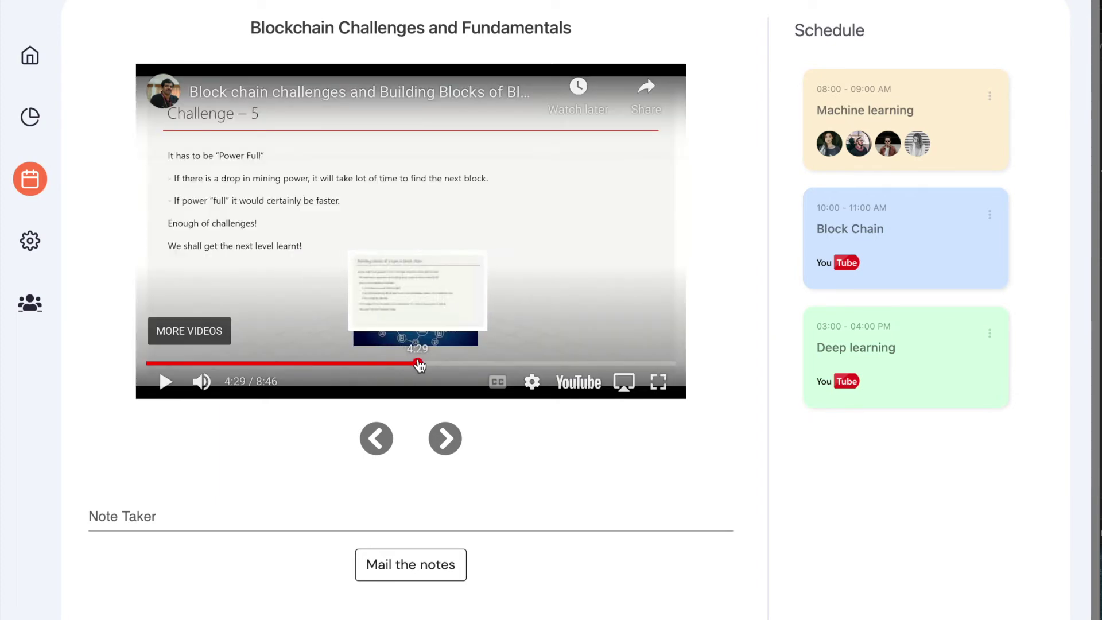
click(493, 364)
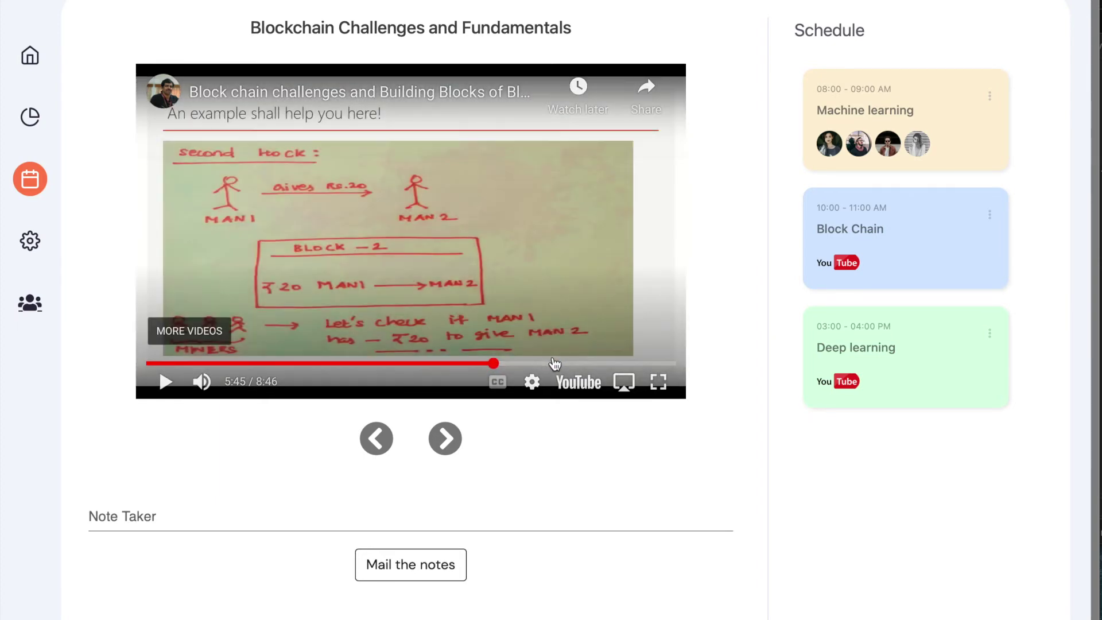
click(558, 364)
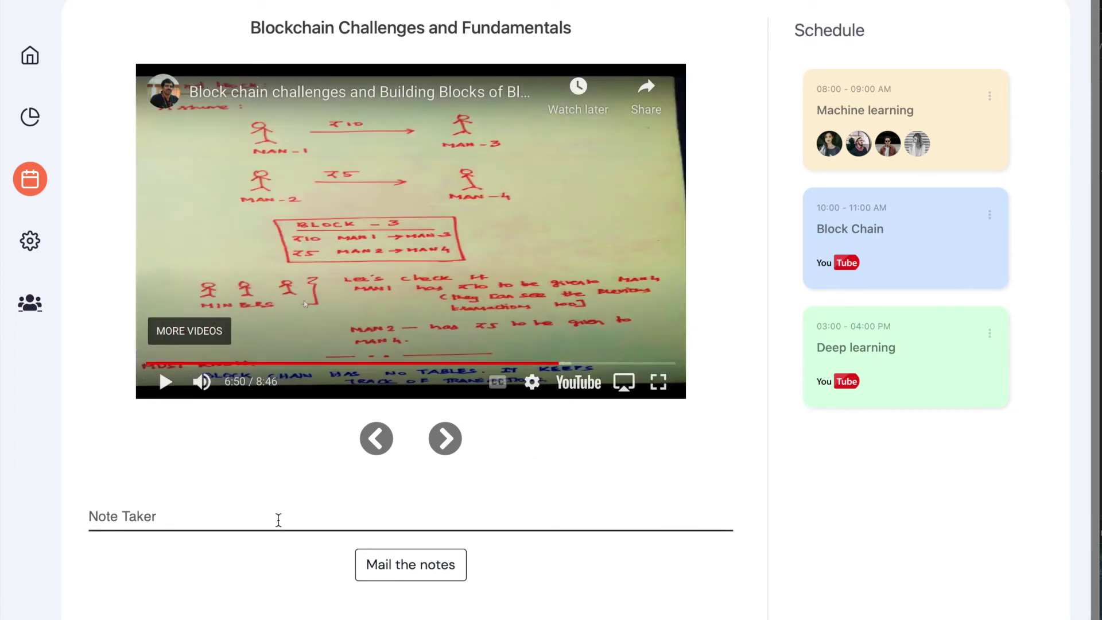
click(279, 520)
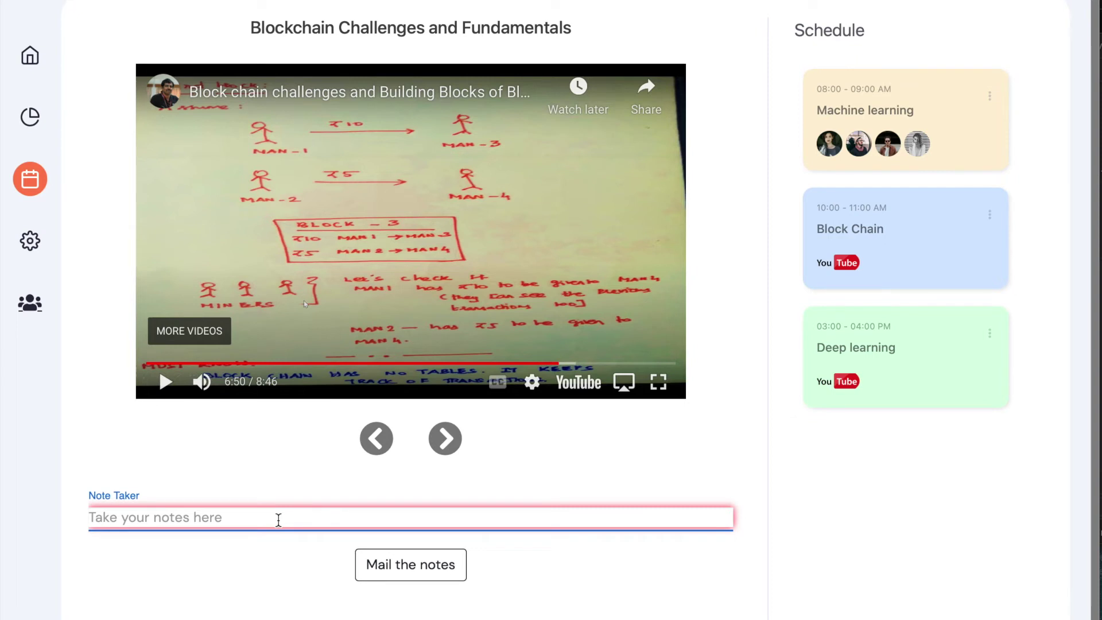
text(Blockchain)
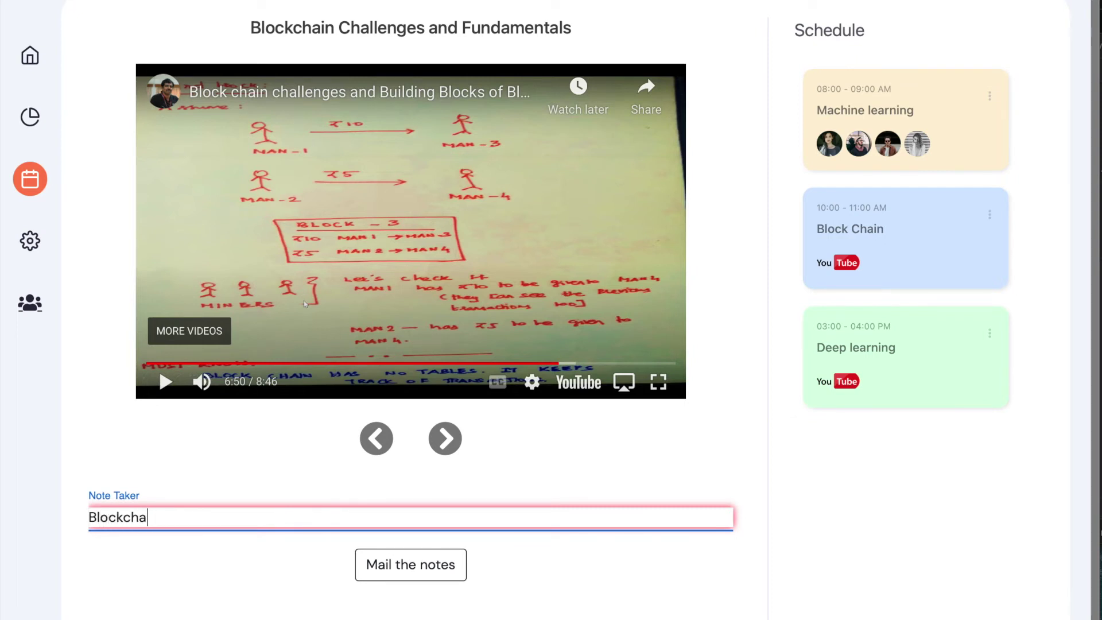
text( is very sec)
text(ur)
text(e)
- Mail the note 'Blockchain is very secure' and switch to the Machine learning class page
click(407, 568)
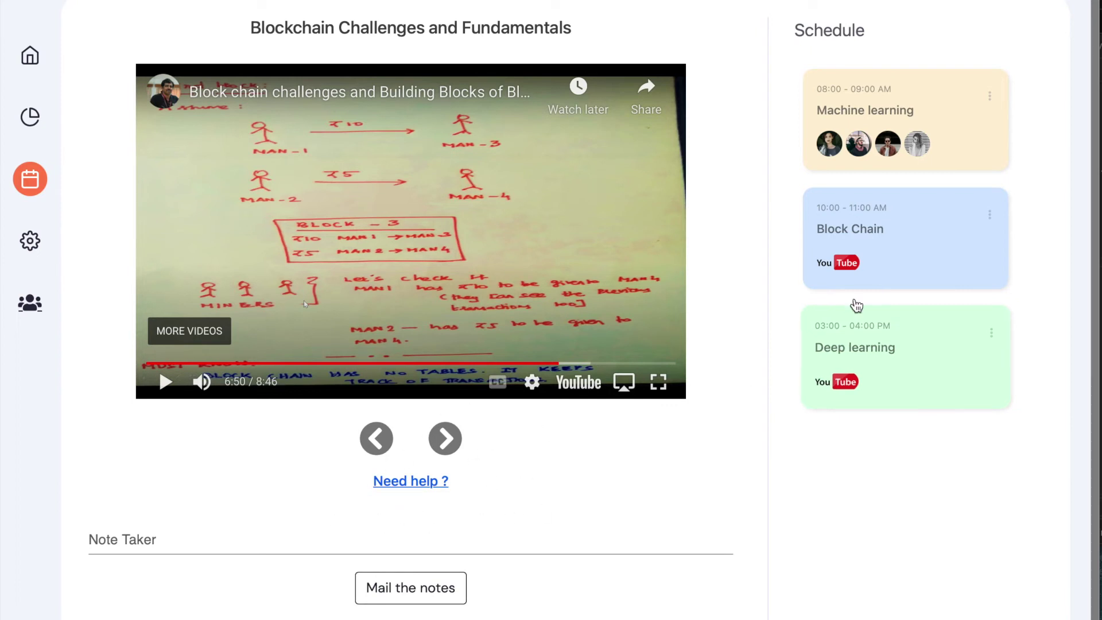
click(860, 110)
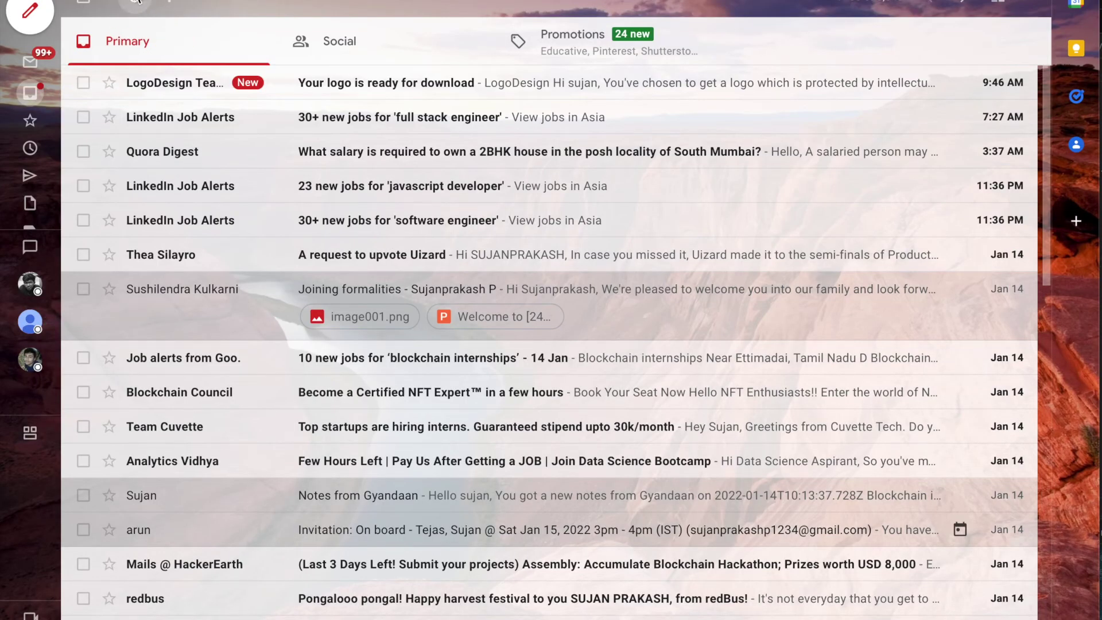
- Open the 'Notes from Gyandaan' email and highlight its subject, announcement, quoted note and sign-off
click(173, 81)
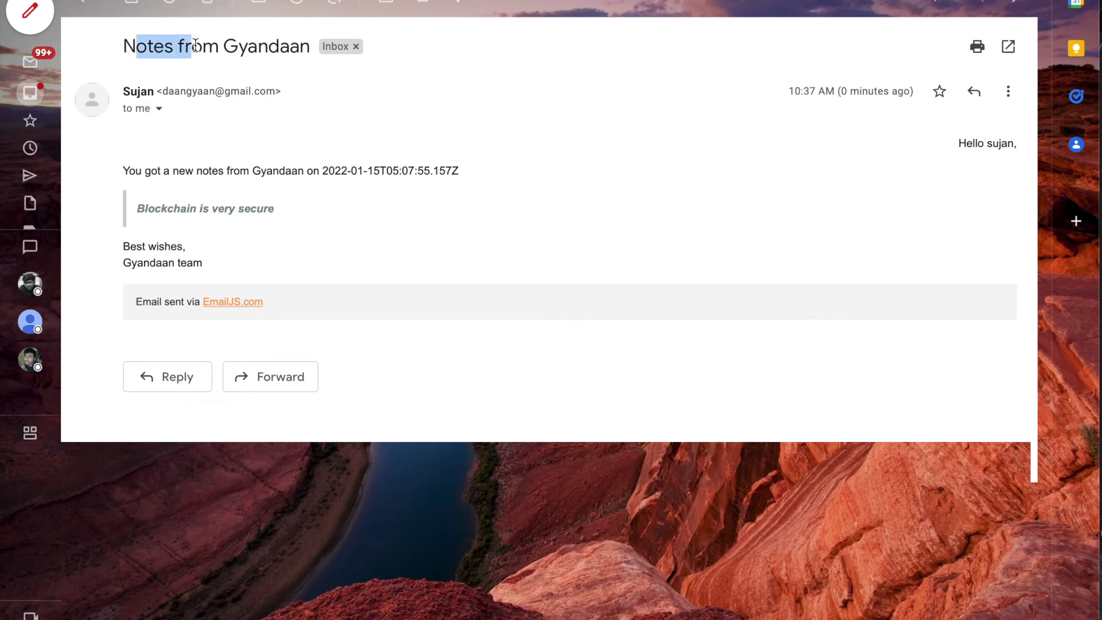
drag(127, 46, 312, 46)
click(252, 175)
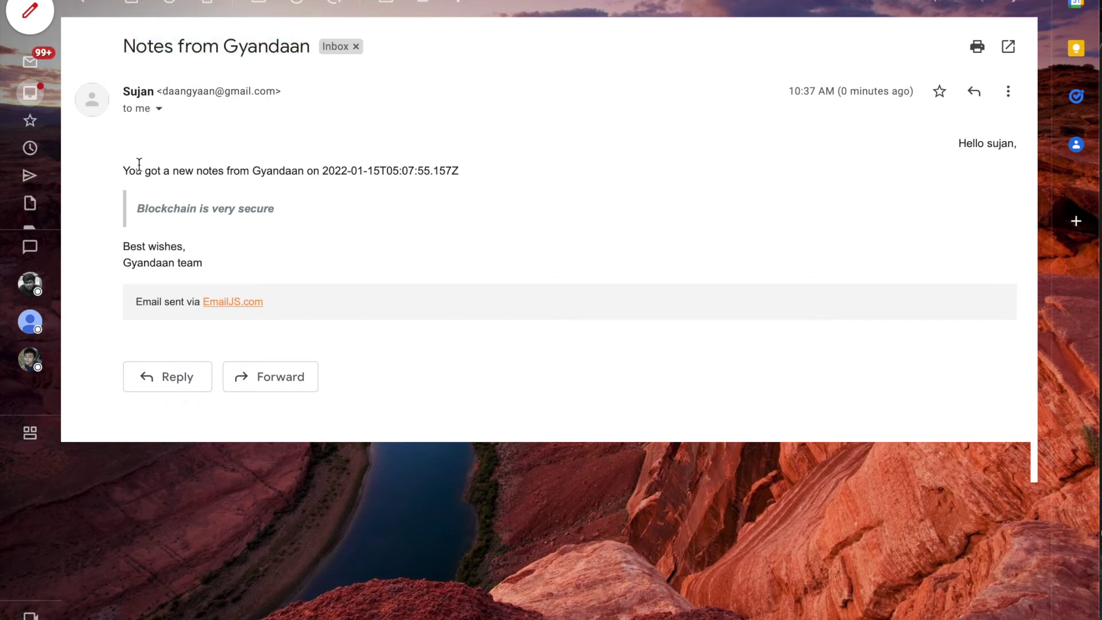
drag(124, 169, 376, 171)
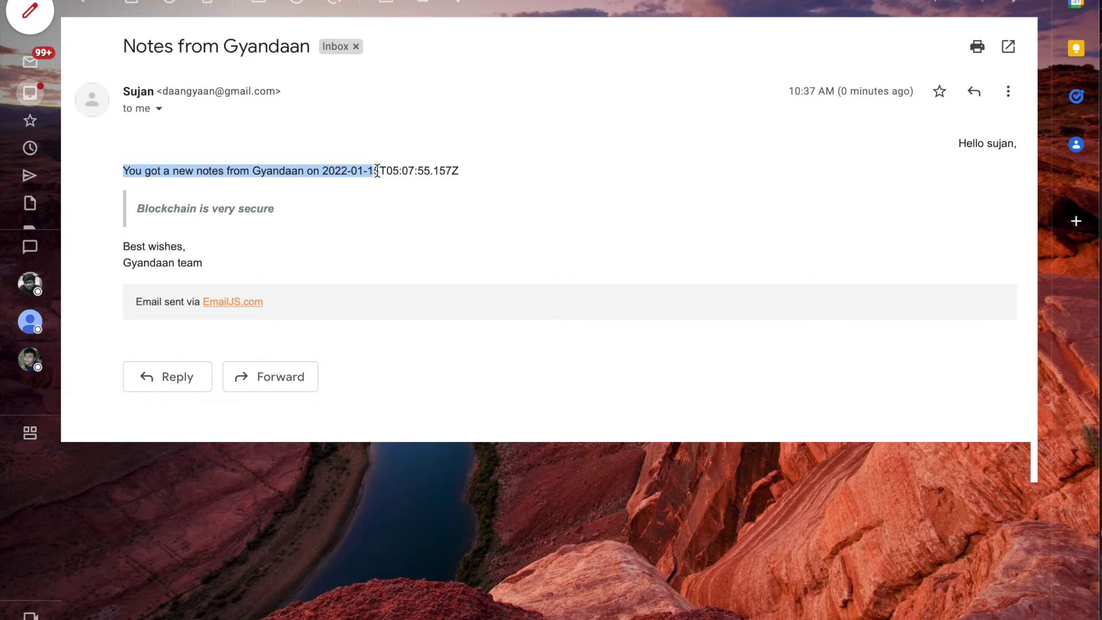
drag(138, 209, 317, 203)
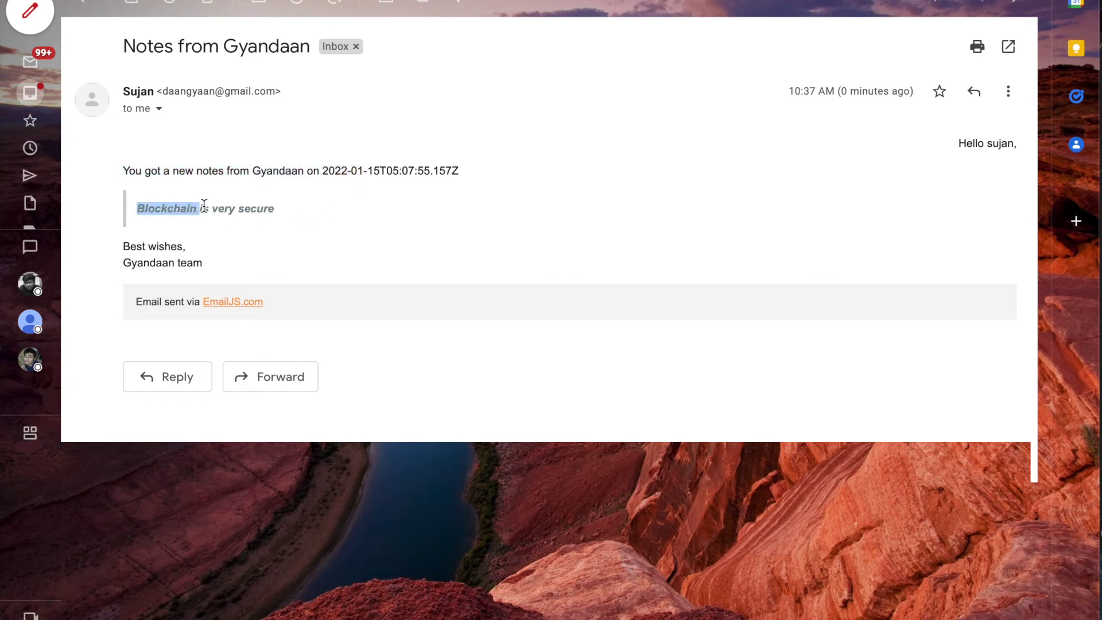
click(339, 207)
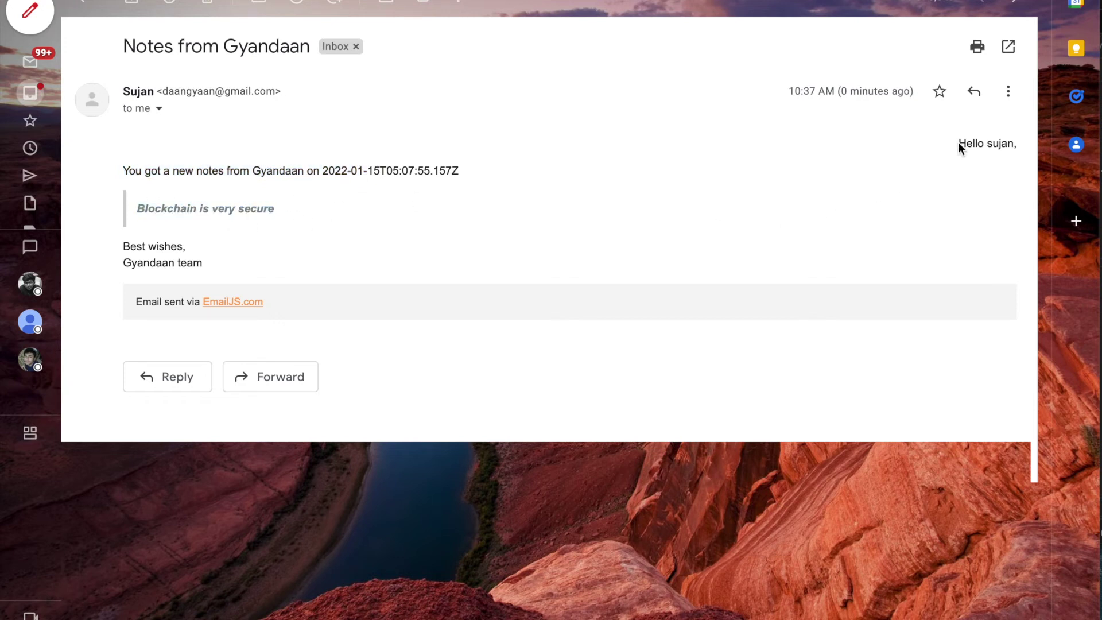
drag(958, 143, 1025, 141)
click(192, 256)
mouse_move(116, 249)
mouse_down()
mouse_move(182, 255)
mouse_move(111, 246)
mouse_up()
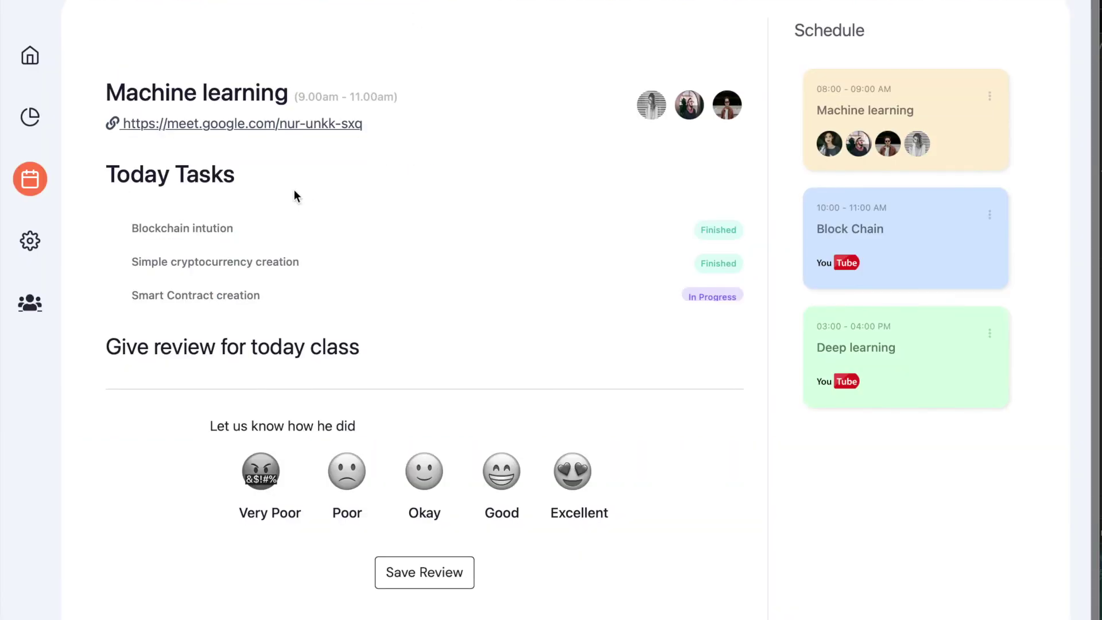
- Open sujan's profile and highlight the name, 'Joined as Student' caption and Learning By Instructor heading
click(26, 243)
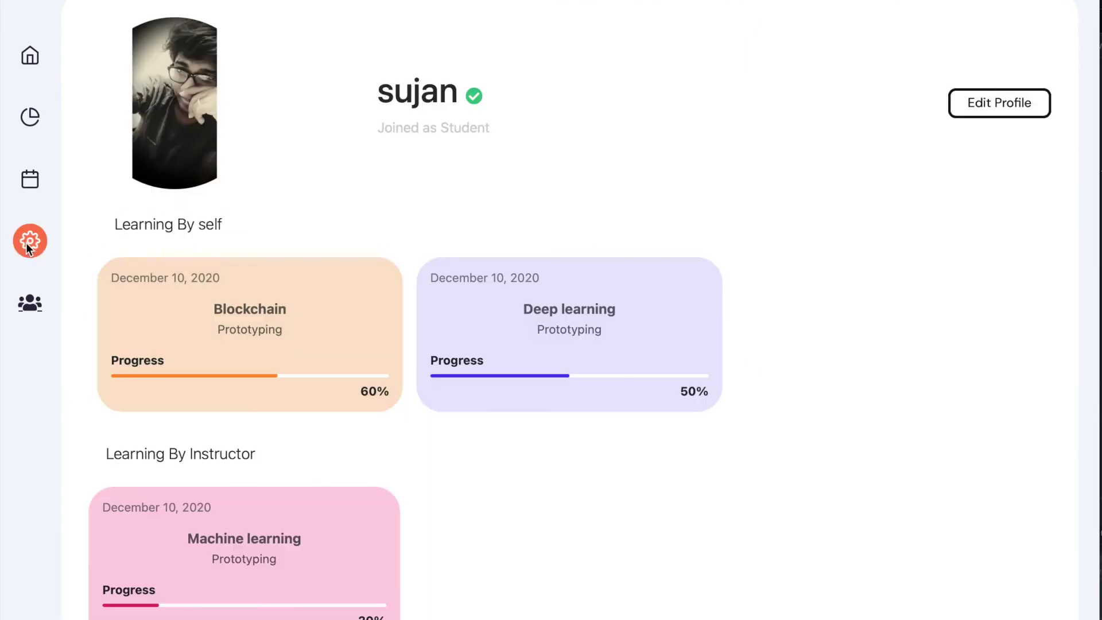
drag(381, 91, 466, 90)
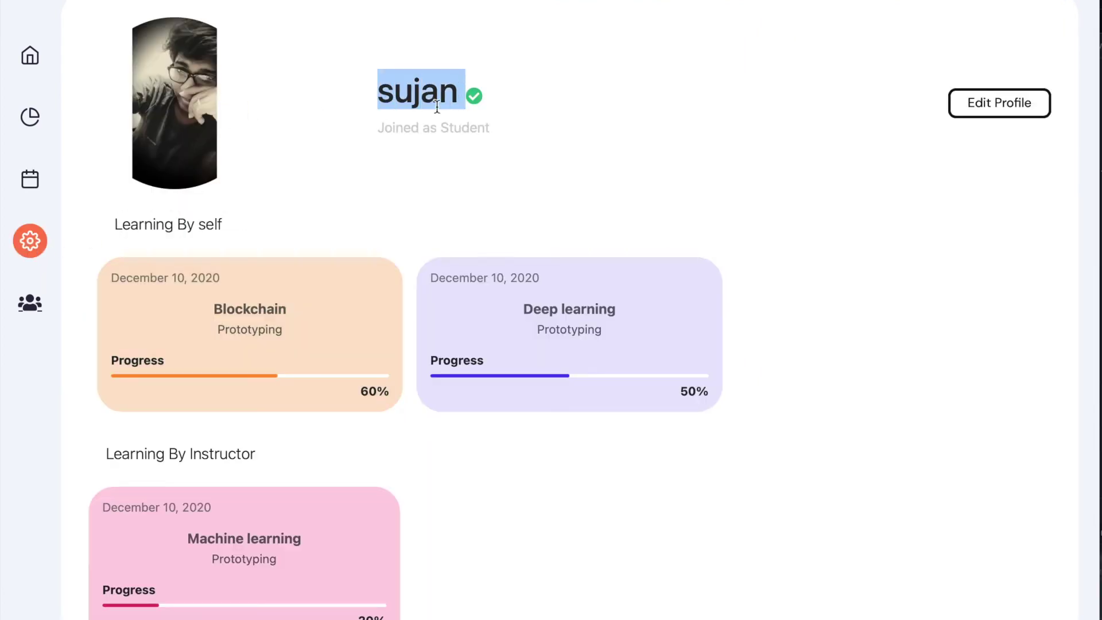
drag(377, 128, 494, 130)
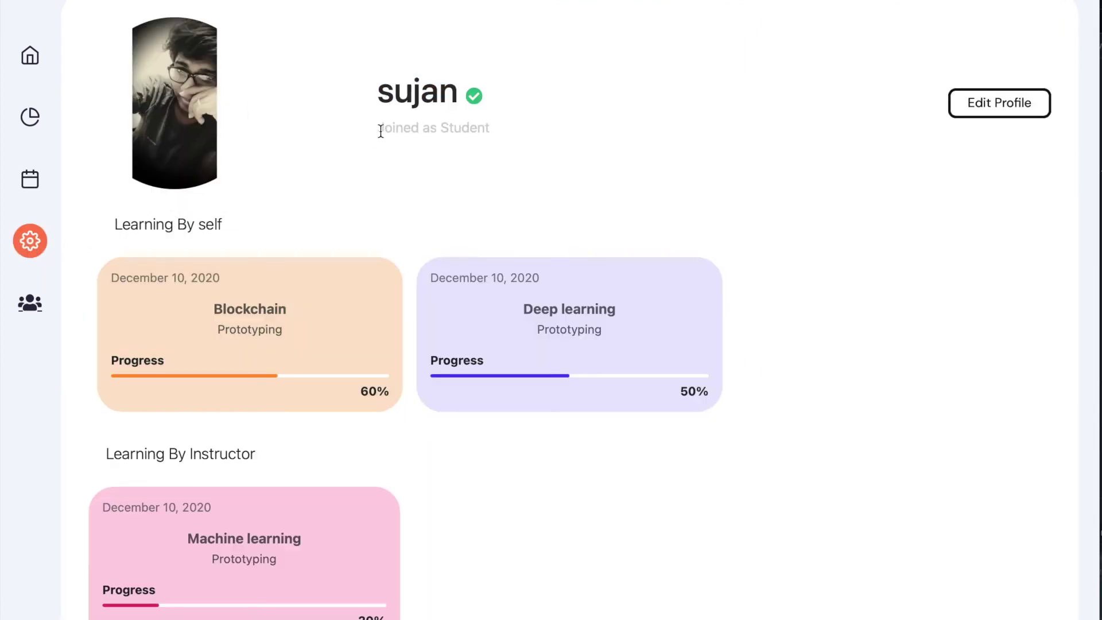
click(507, 136)
drag(107, 458, 302, 456)
- Highlight the Community page's heading and tagline, then return to the home dashboard
click(304, 462)
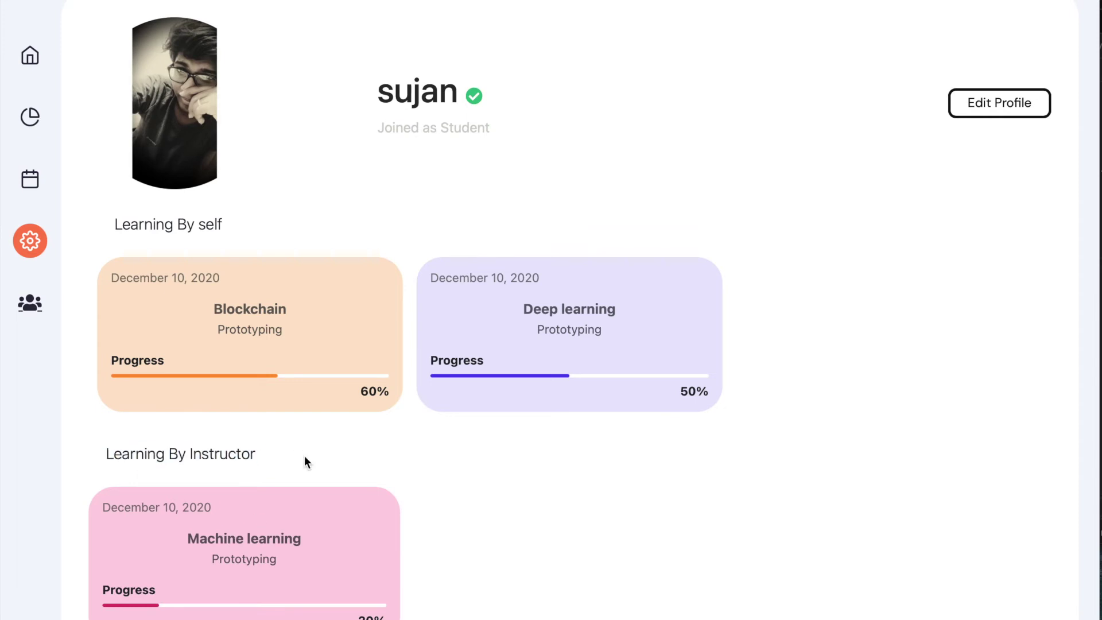
click(31, 303)
drag(392, 153, 763, 153)
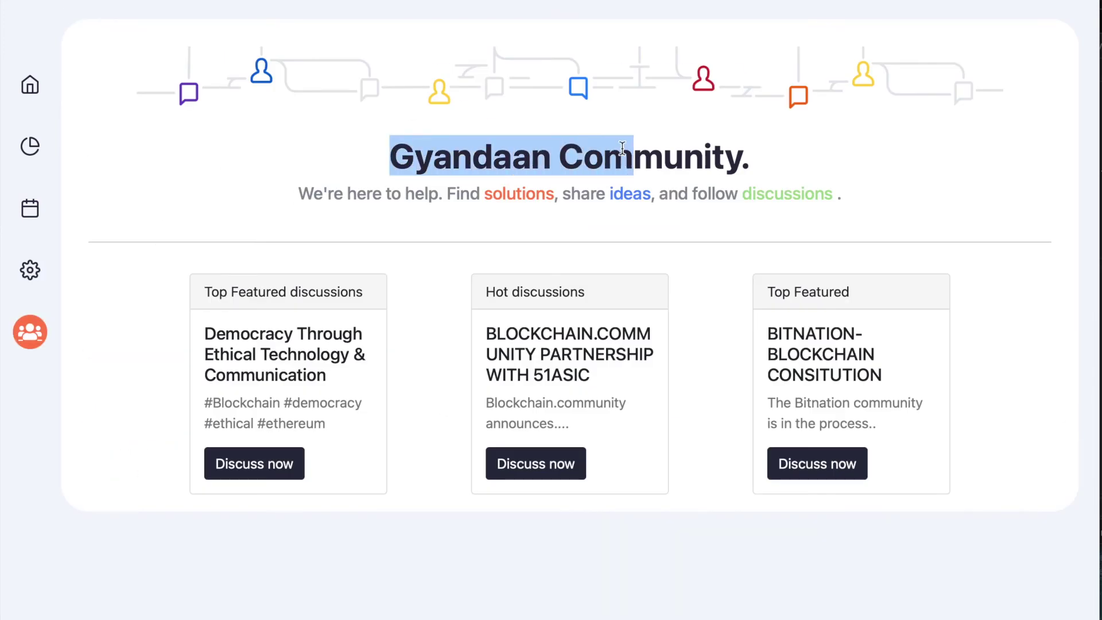
click(764, 159)
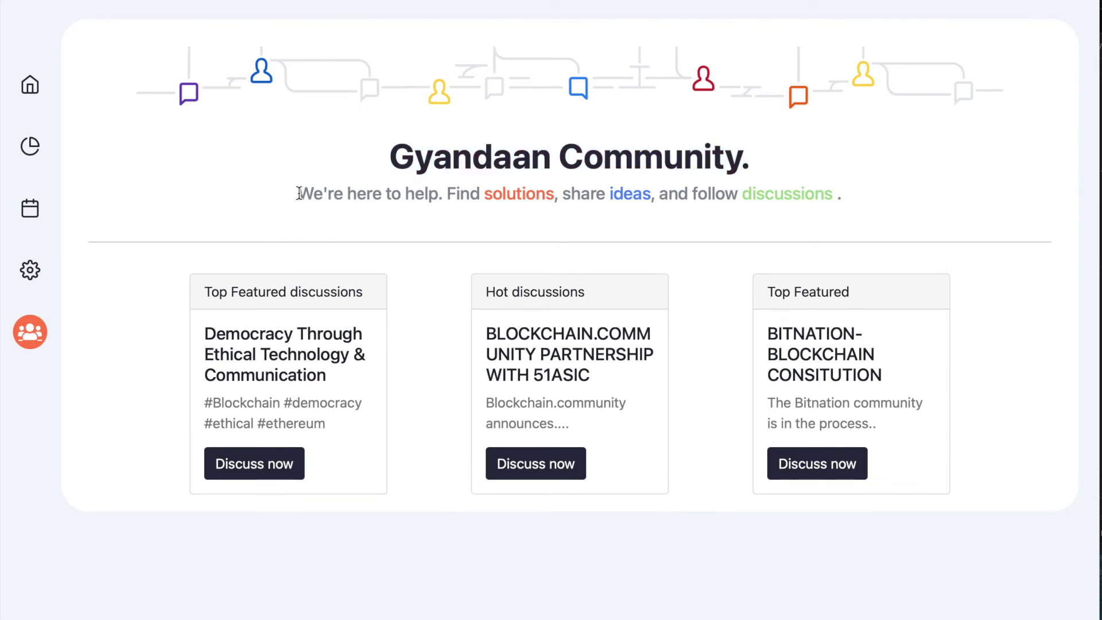
drag(304, 192, 848, 202)
click(857, 207)
click(35, 87)
click(34, 86)
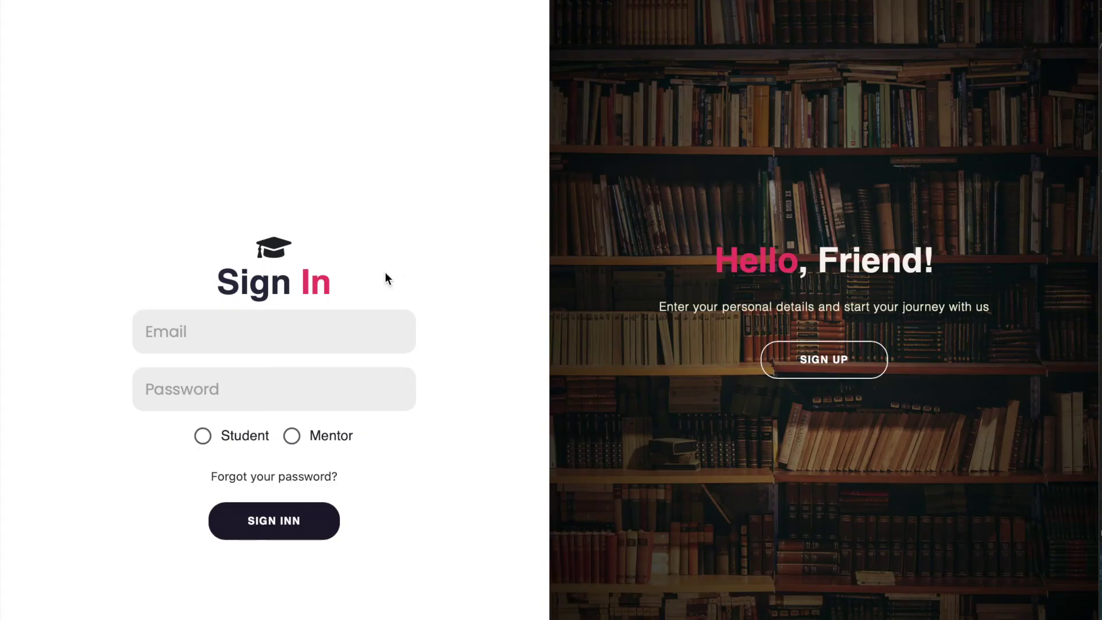
- Sign in with the mentor email and password, choosing the Mentor role
click(310, 333)
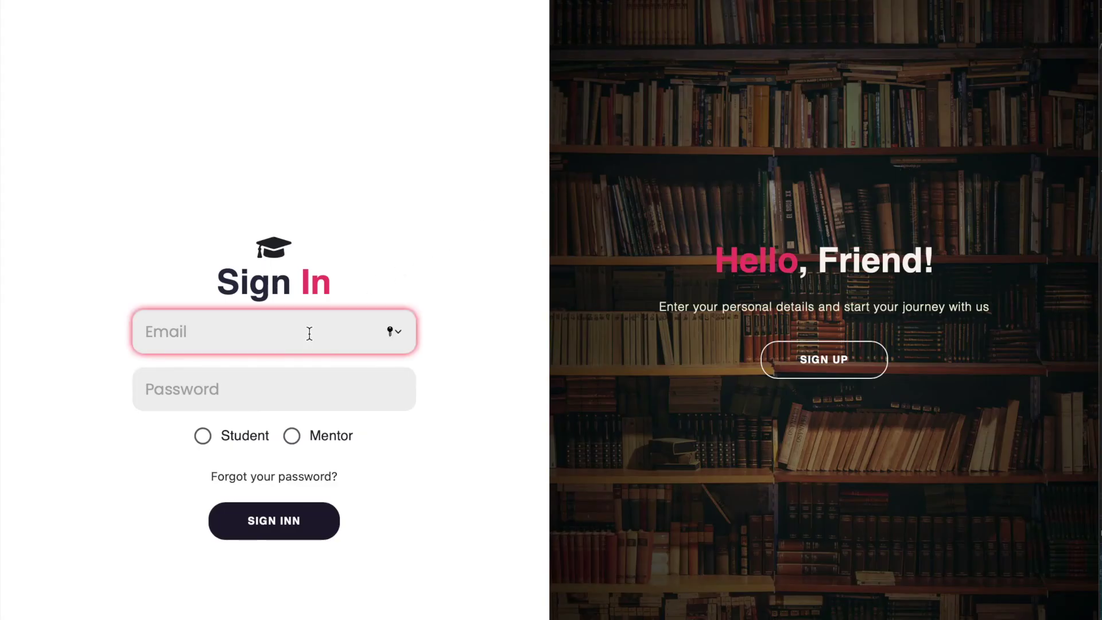
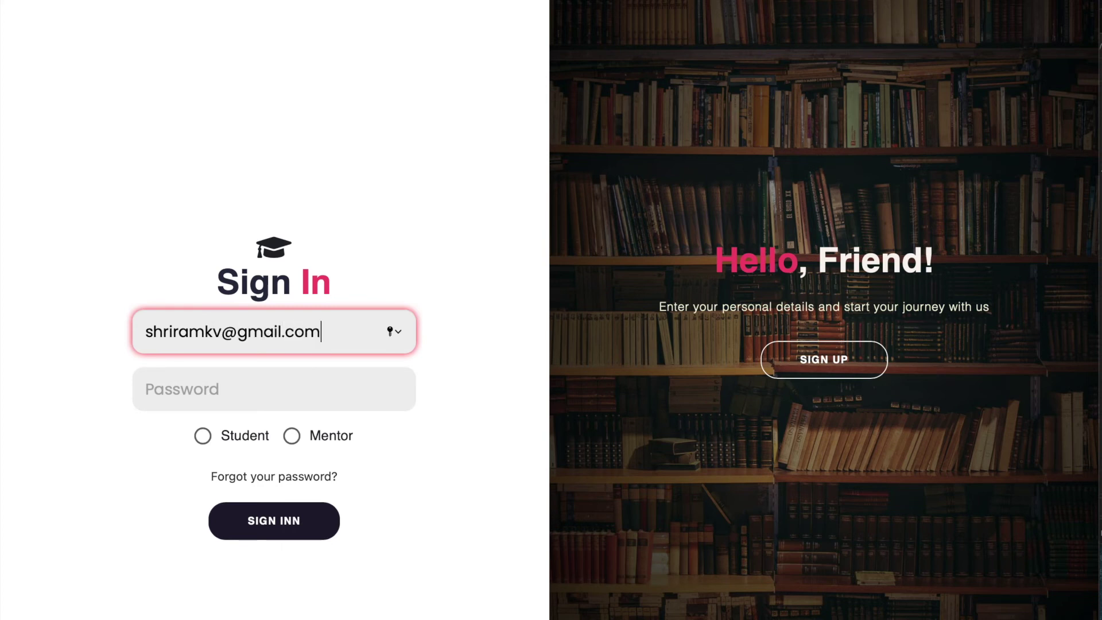
key(Tab)
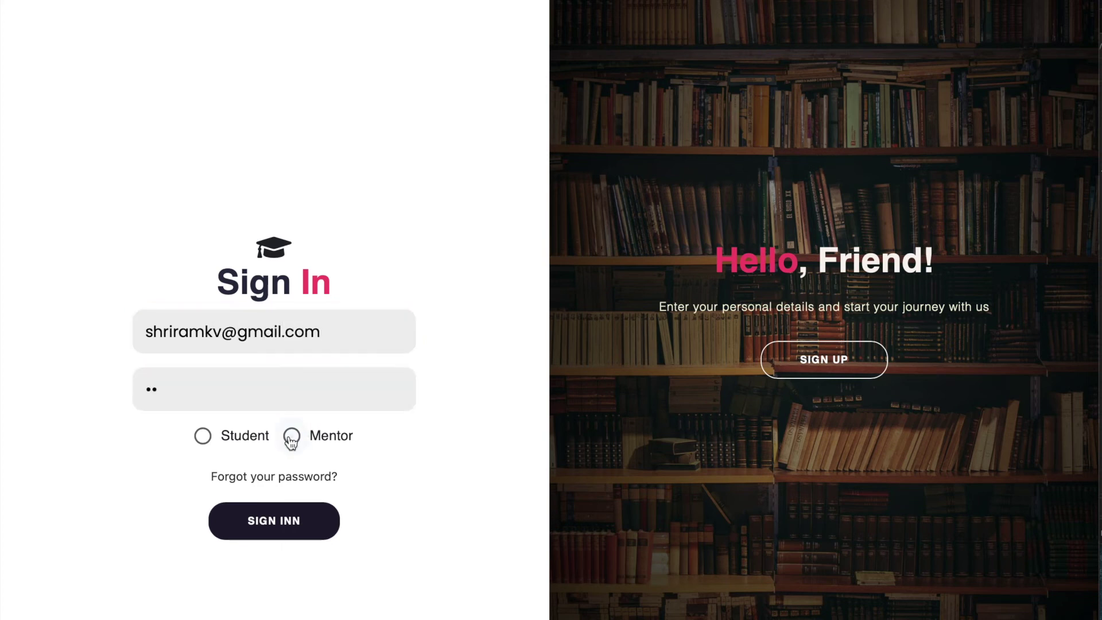
click(291, 436)
click(276, 517)
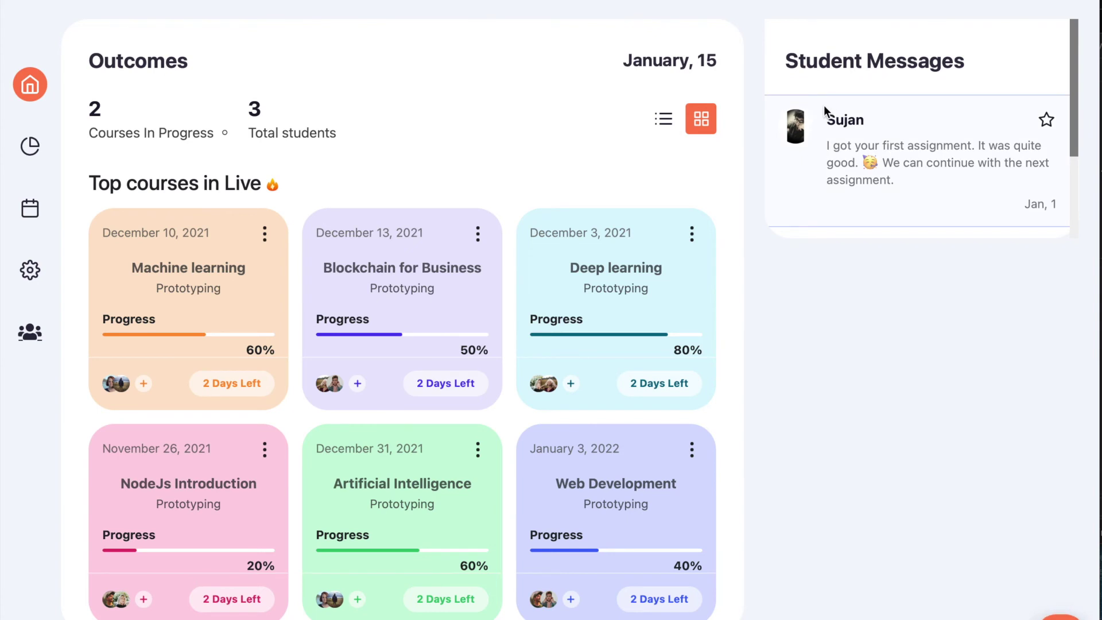
- Highlight the Student Messages heading and the student's message on the mentor dashboard
drag(787, 59, 986, 57)
click(1004, 56)
drag(827, 145, 911, 177)
click(911, 178)
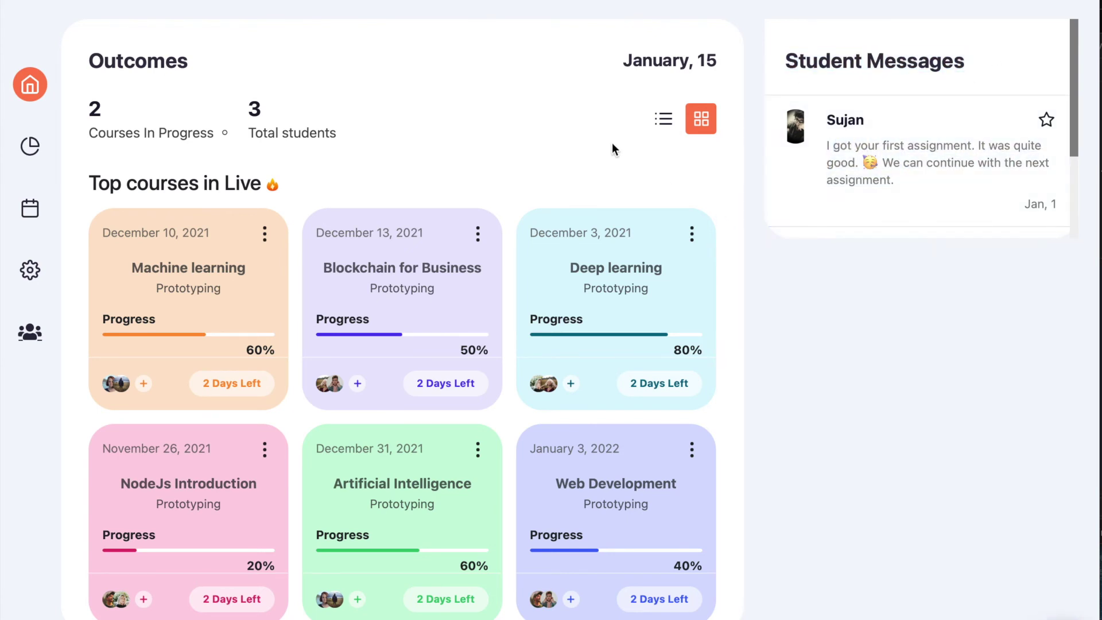
- Toggle live courses between list and grid, then highlight Total students and Outcomes
click(668, 123)
click(701, 119)
drag(251, 102, 364, 138)
click(369, 145)
drag(89, 62, 210, 62)
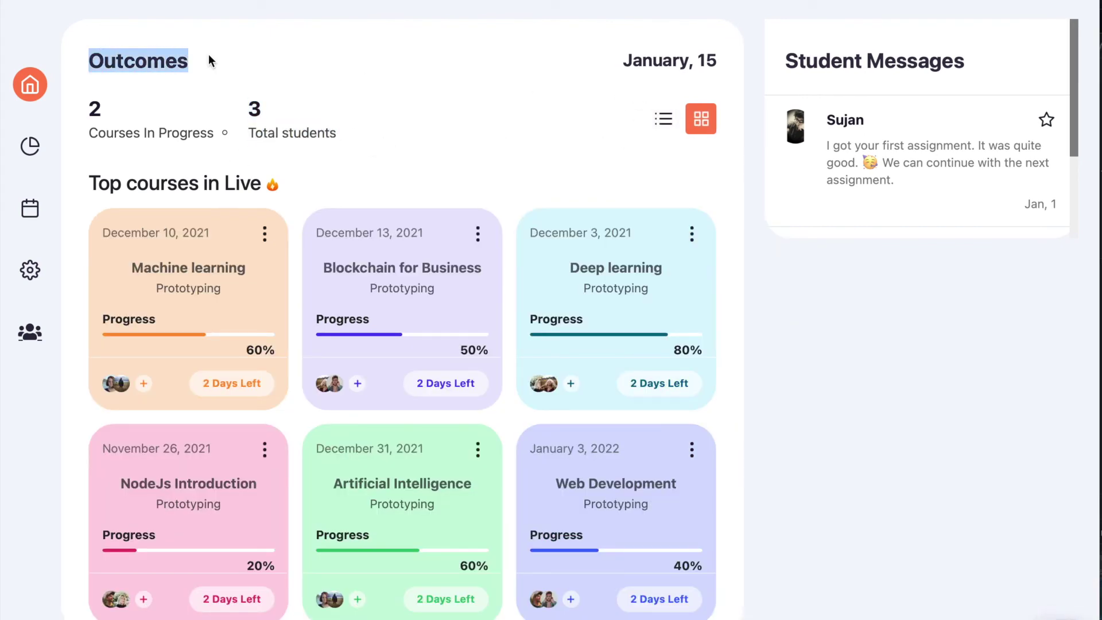
click(212, 62)
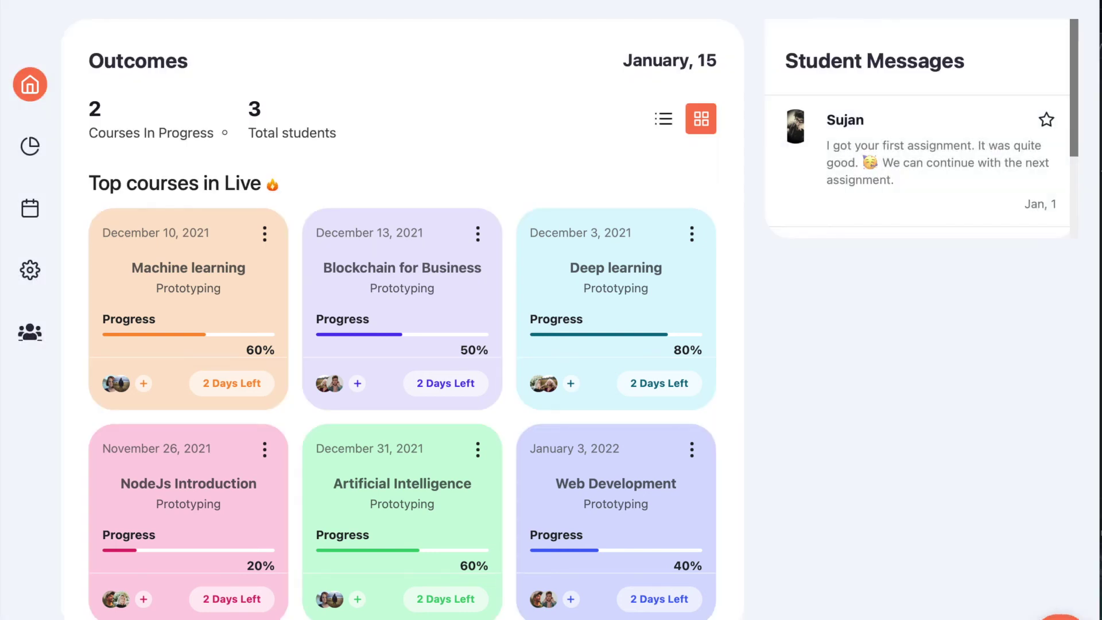
- Go to the course catalogue and highlight its Top Instructors heading
click(33, 144)
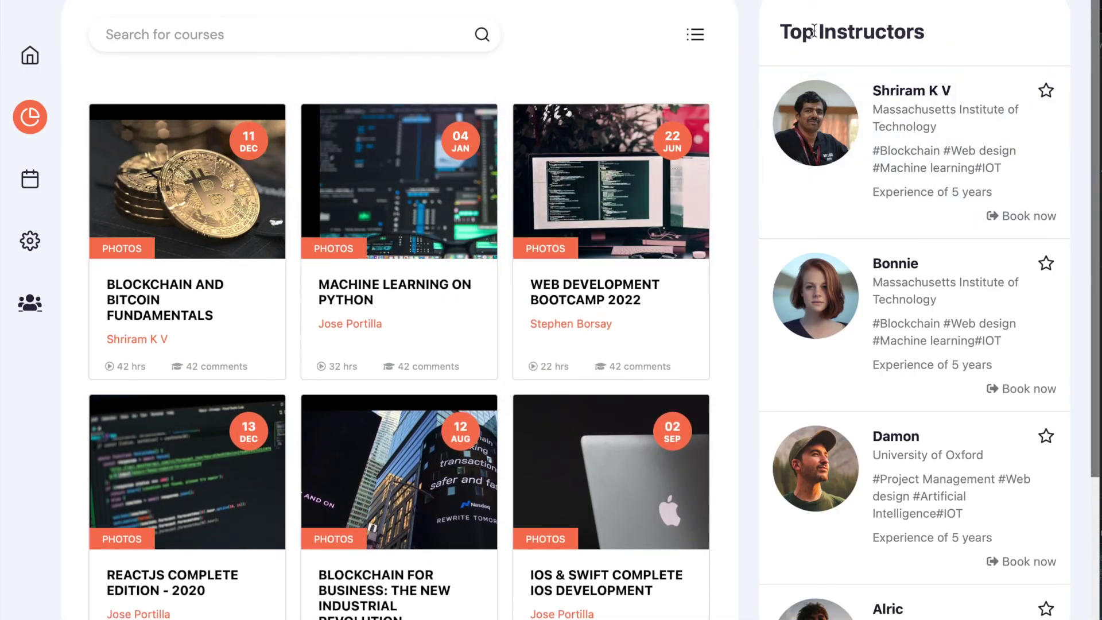
drag(778, 32, 949, 32)
click(947, 32)
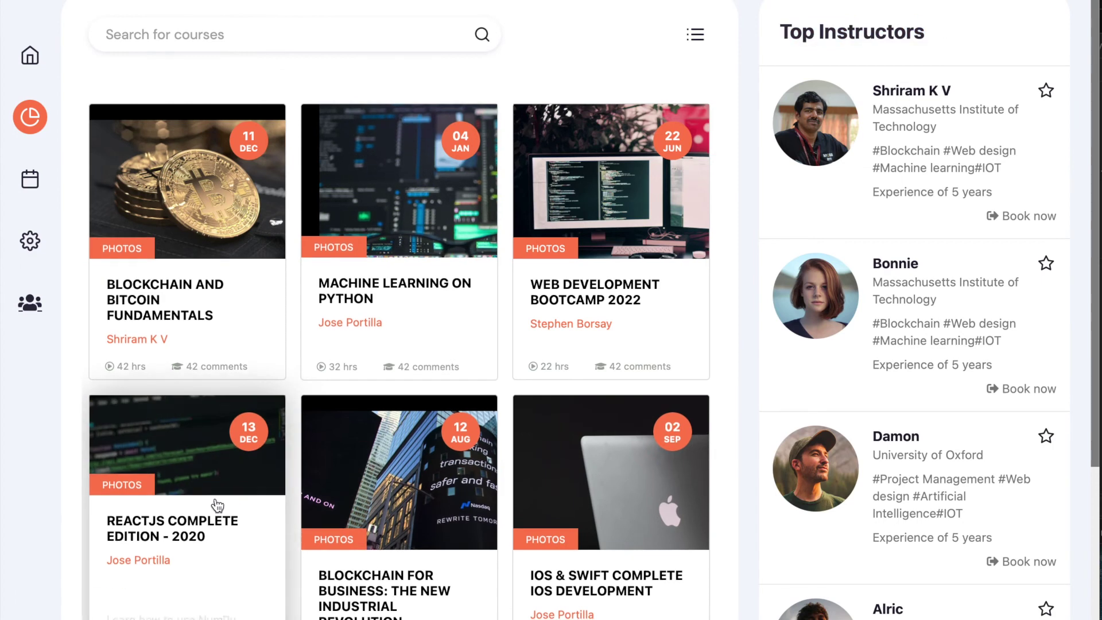
- On the schedule page, review the Machine learning session and mark Smart Contract Introduction done
click(35, 183)
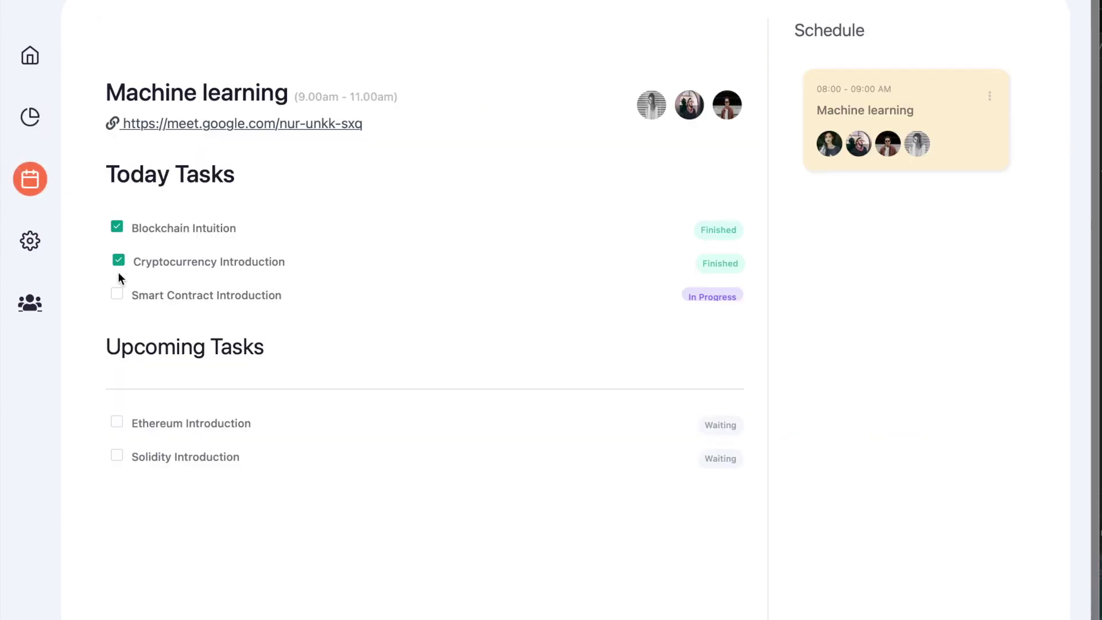
drag(105, 90, 433, 94)
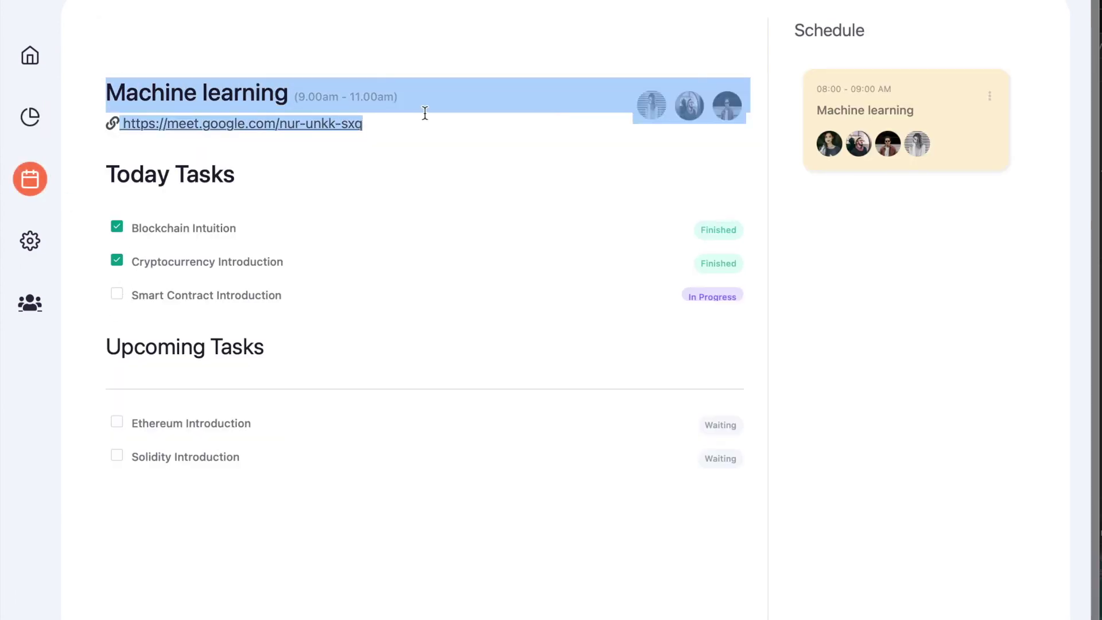
click(427, 94)
drag(96, 352, 254, 359)
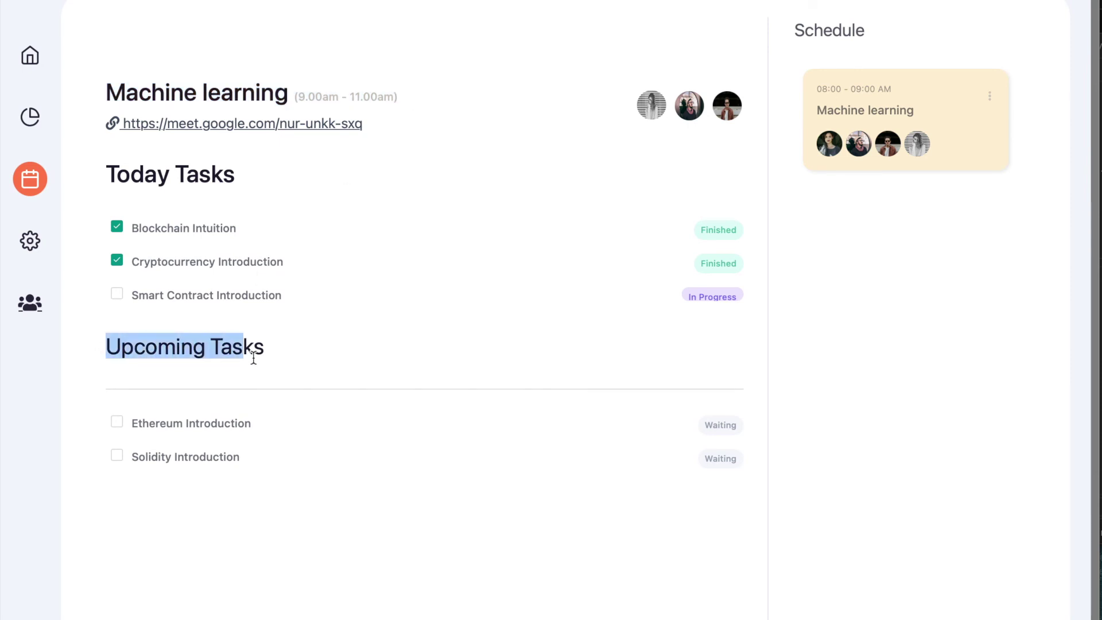
click(294, 362)
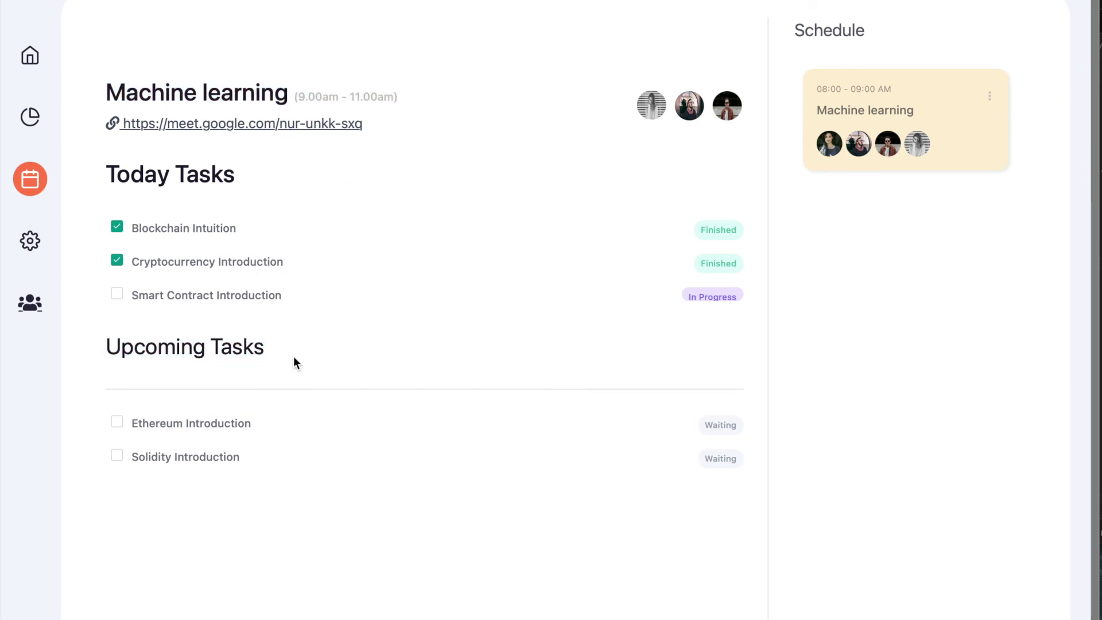
click(119, 295)
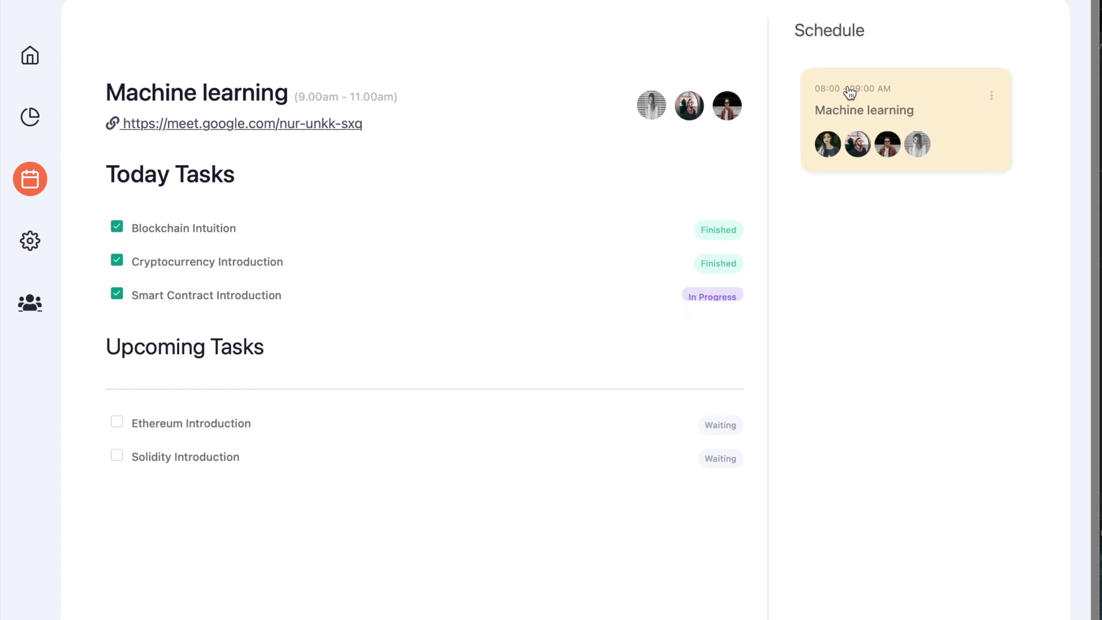
click(30, 240)
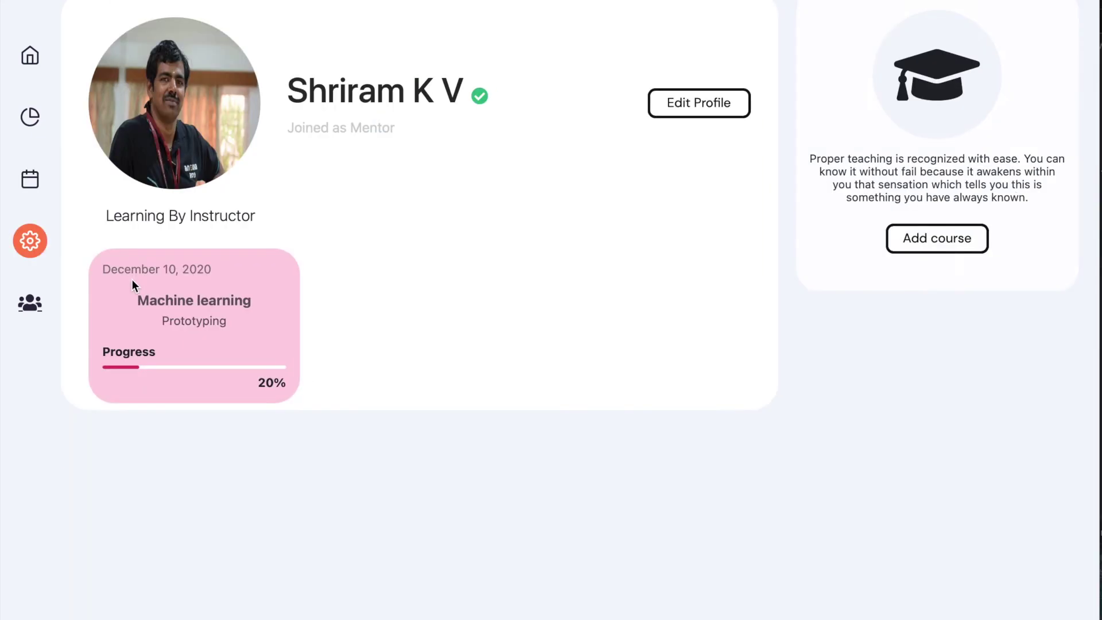
drag(277, 92, 495, 97)
click(440, 101)
drag(284, 127, 403, 133)
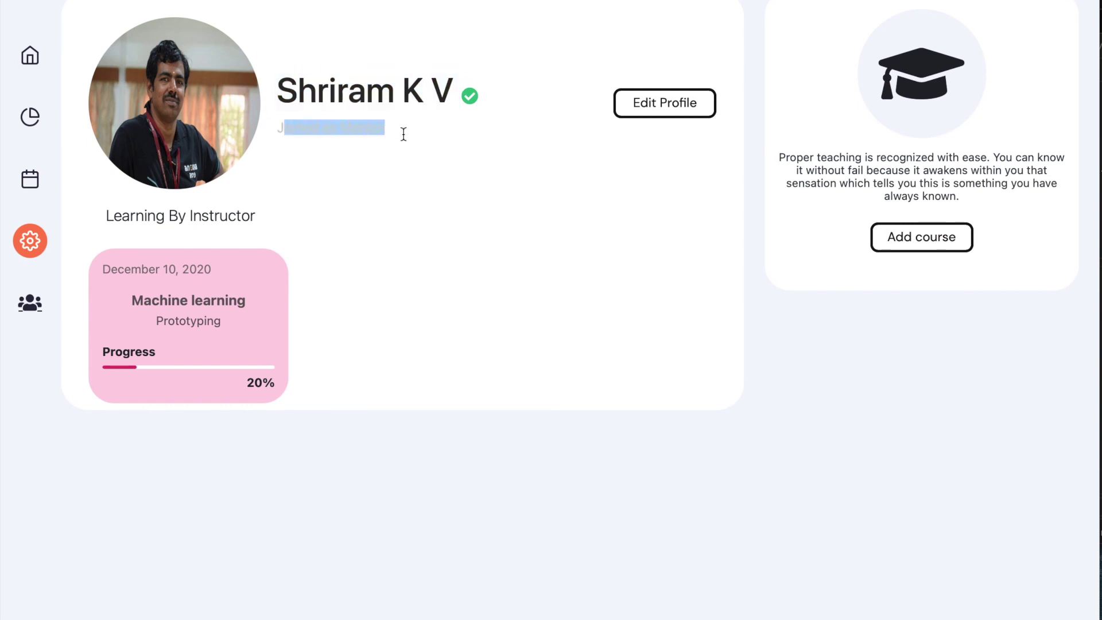
click(413, 143)
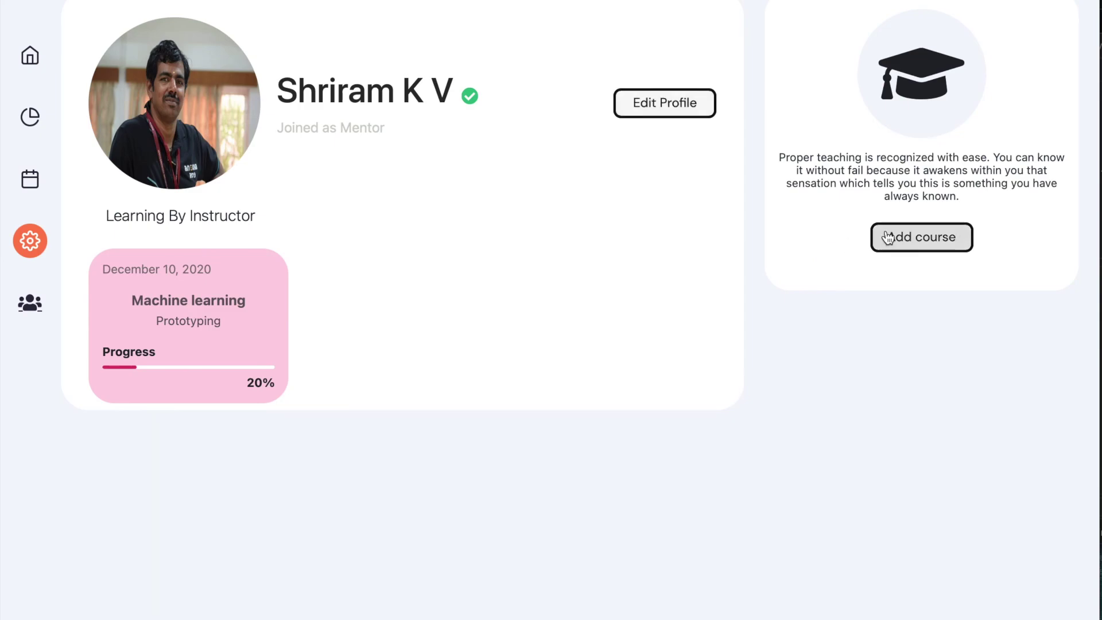
click(909, 248)
- Step through the course name and image fields and set the type to Individual Course
click(388, 48)
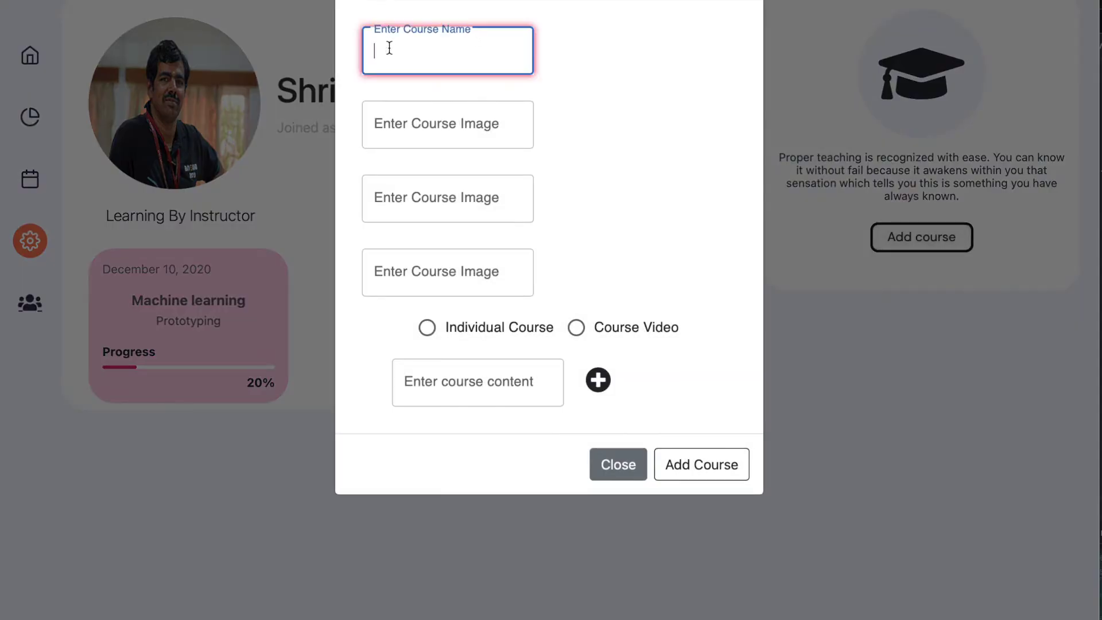
click(409, 103)
click(406, 205)
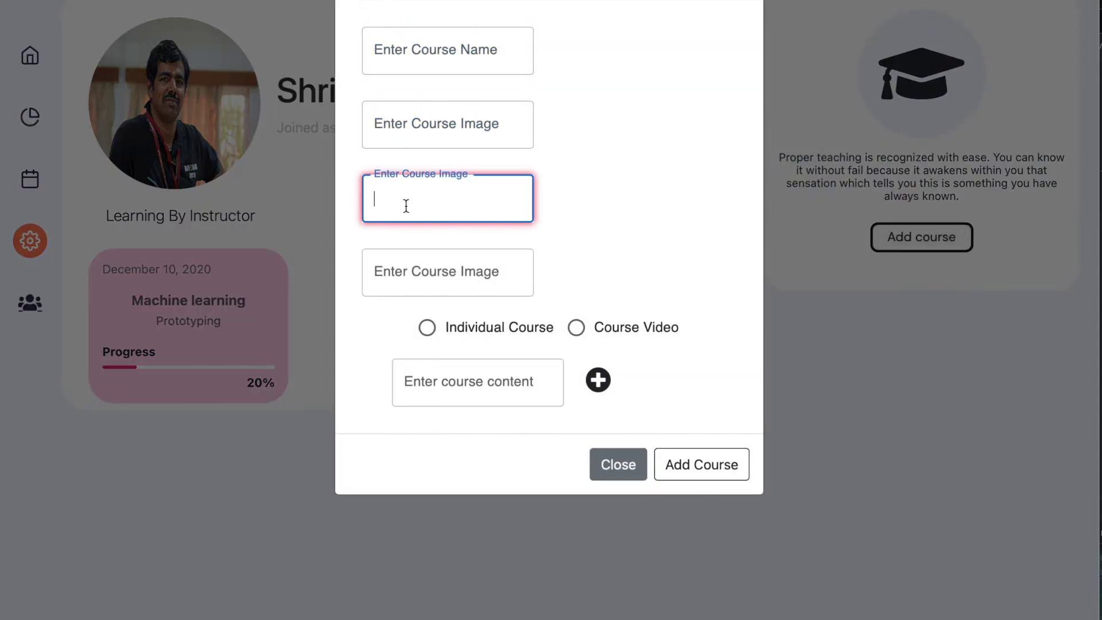
click(419, 265)
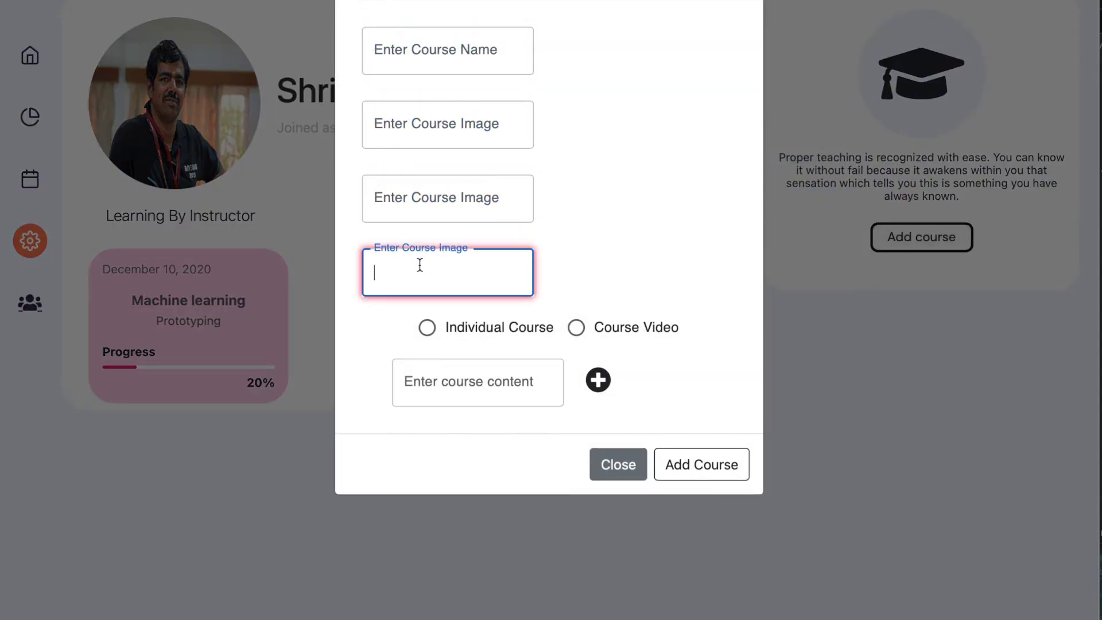
click(427, 328)
click(577, 328)
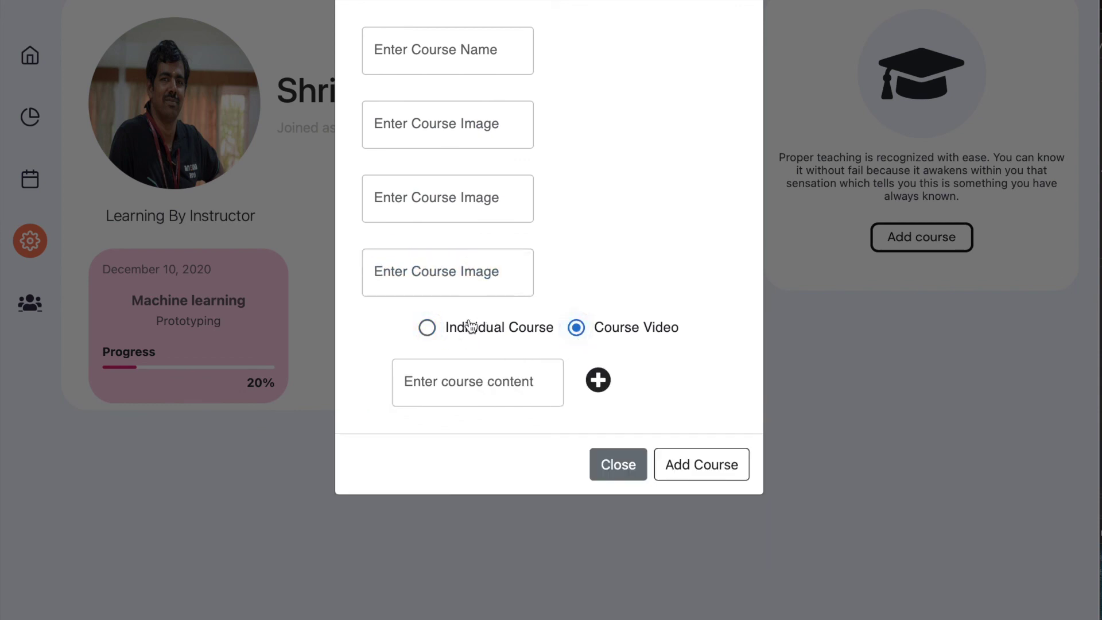
click(427, 327)
click(432, 384)
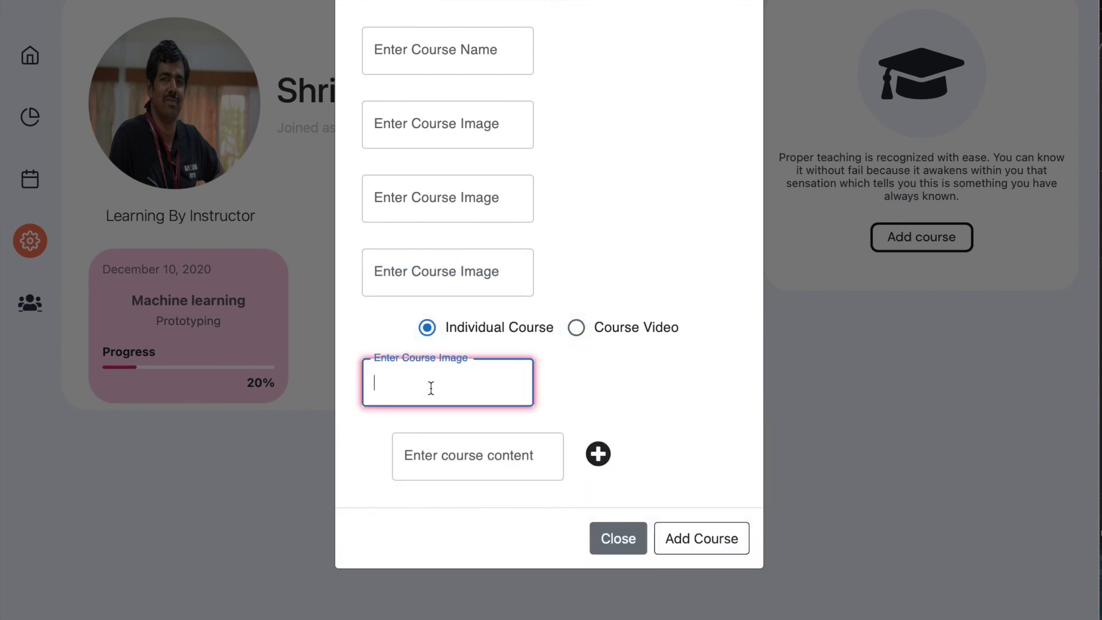
- Add YouTube link1 through link4 as course content, then dismiss the form
click(441, 446)
text(YouTub)
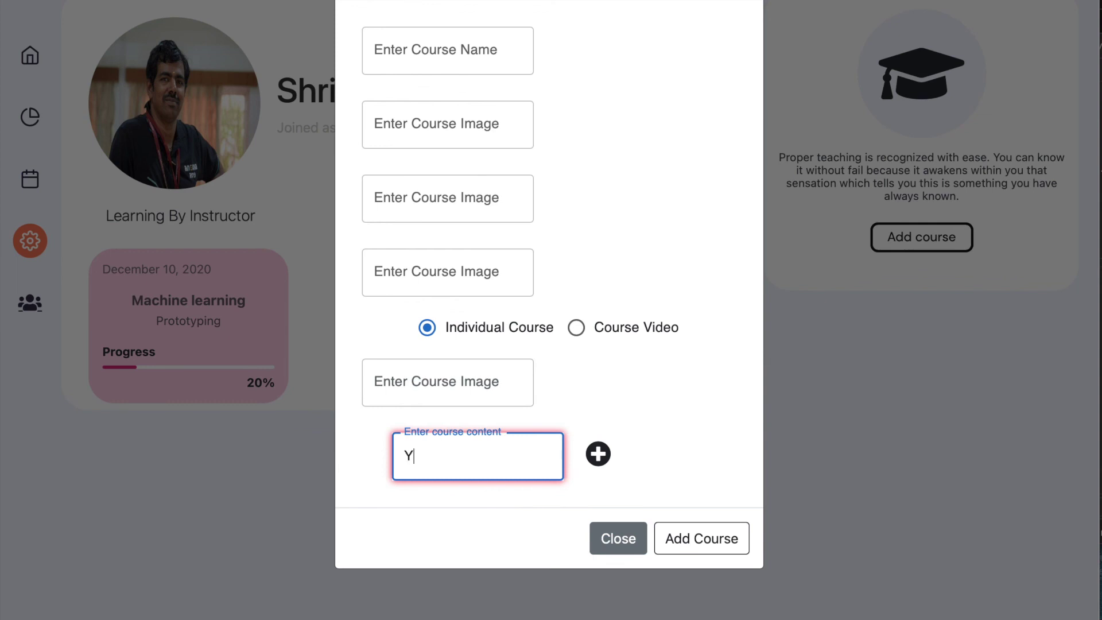
text(e )
text(link1)
click(600, 455)
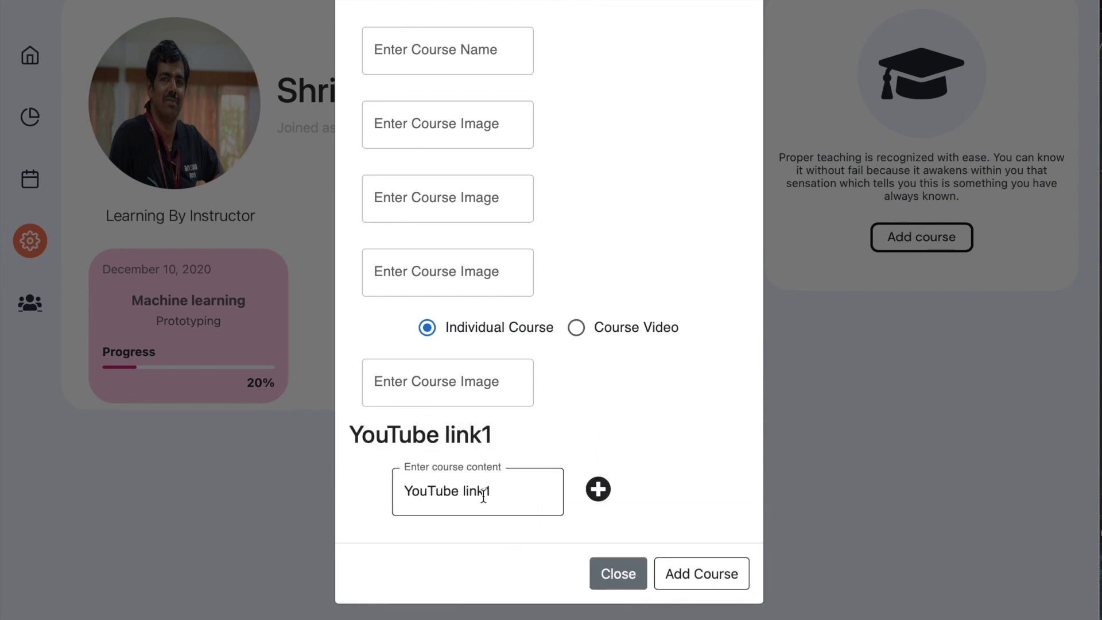
click(502, 493)
click(598, 489)
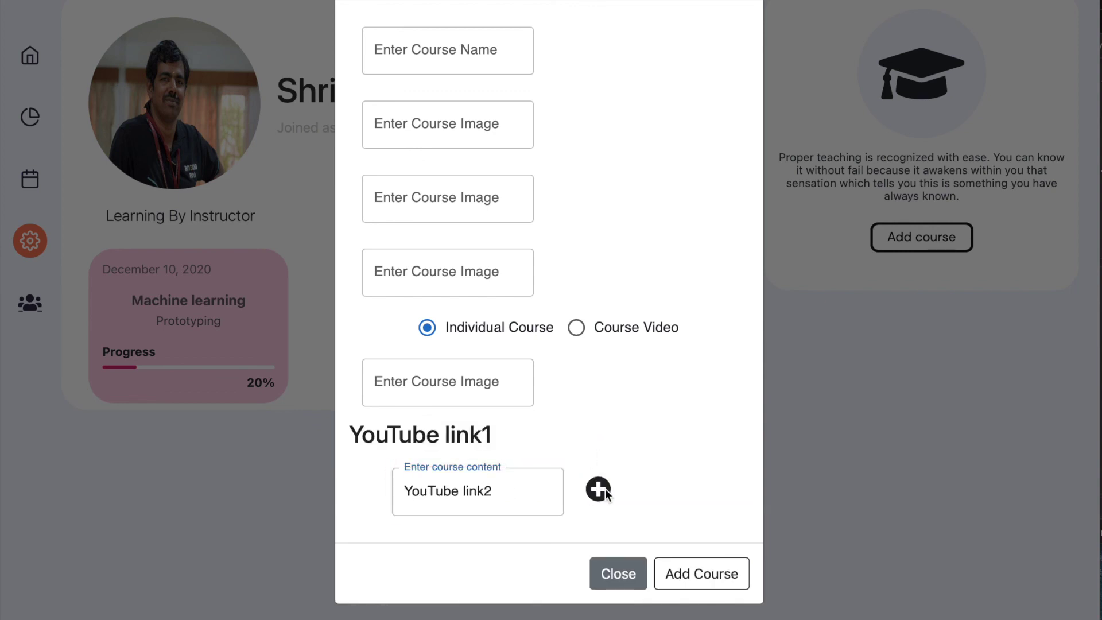
click(524, 526)
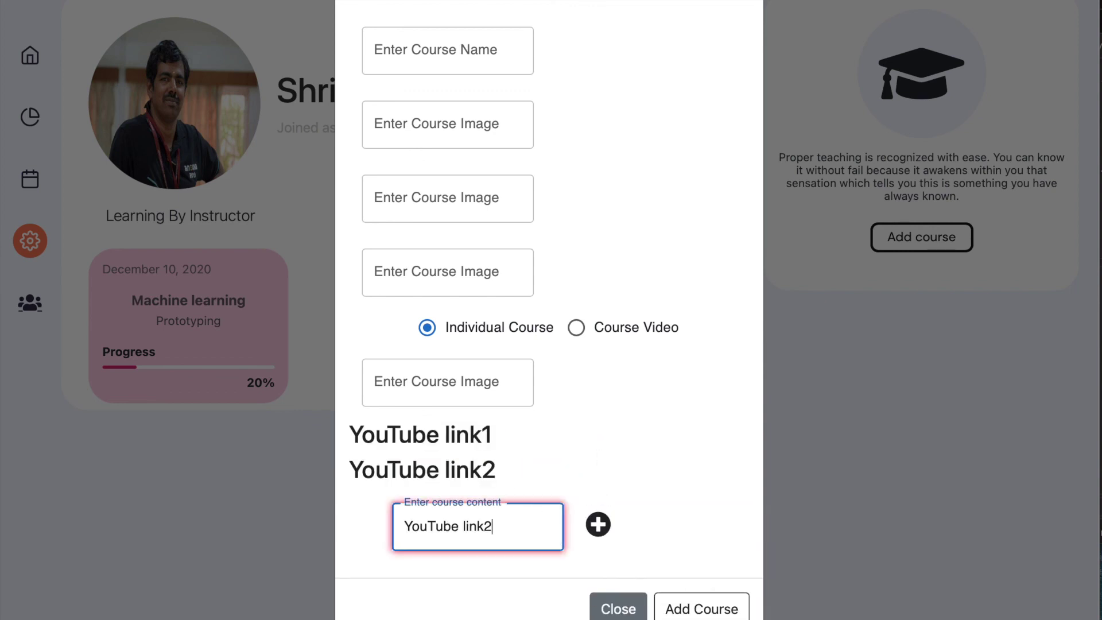
click(598, 526)
click(539, 558)
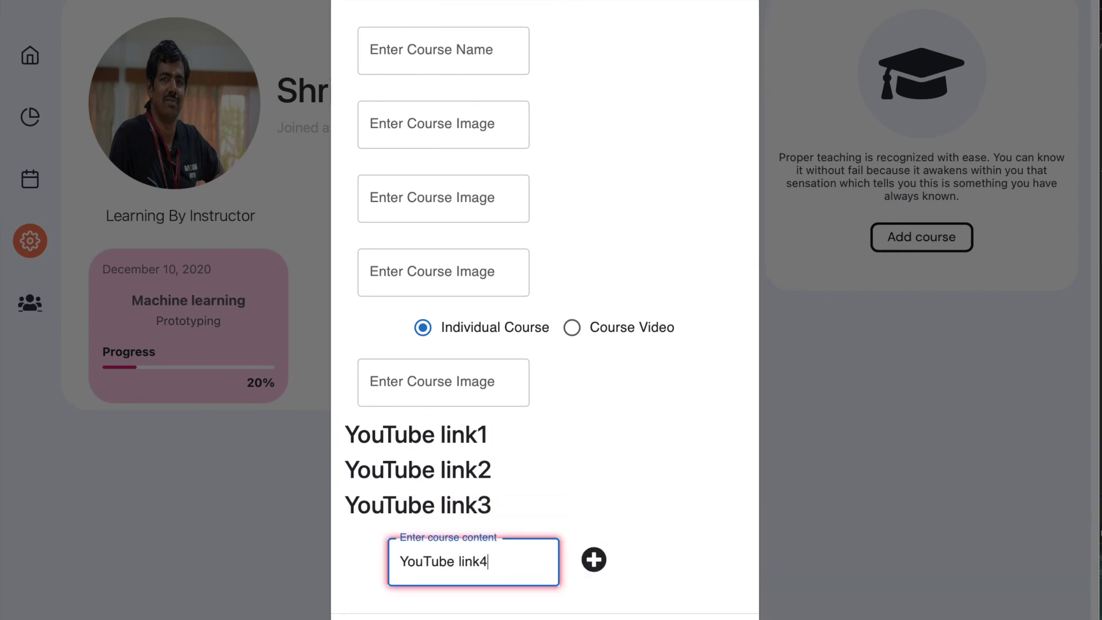
click(593, 561)
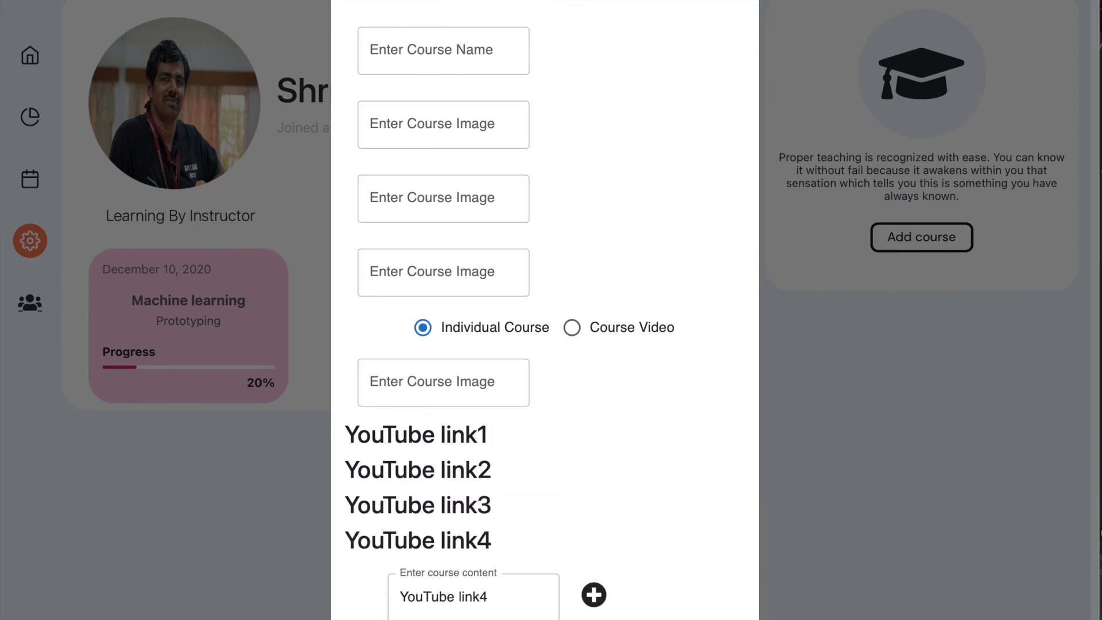
key(Escape)
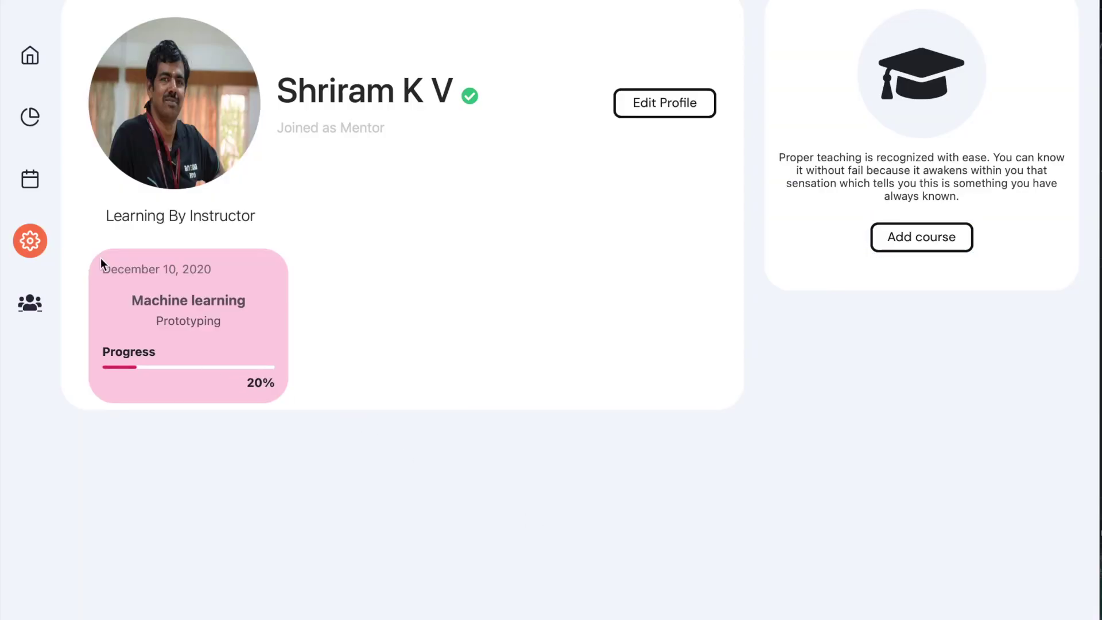
- Visit the Gyandaan Community page, then return to the Outcomes dashboard
click(27, 302)
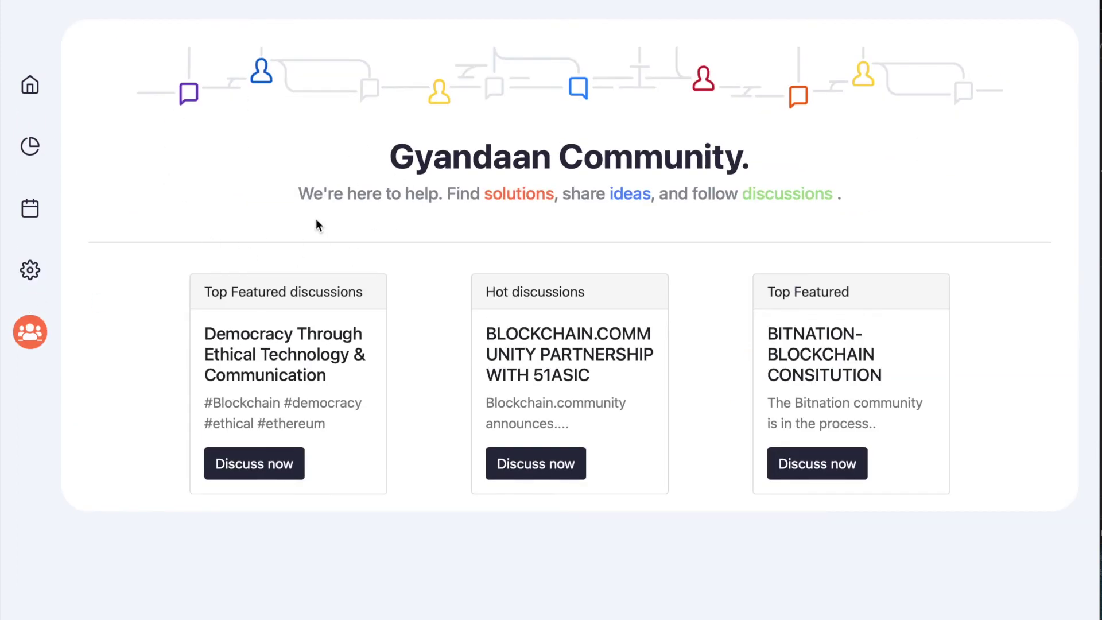
click(36, 85)
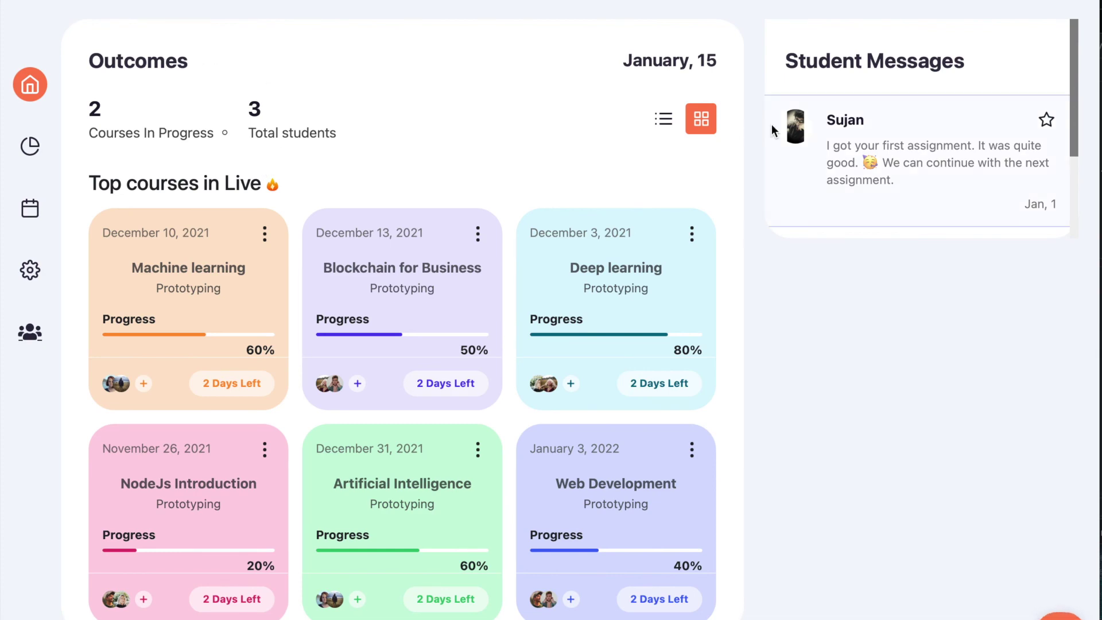